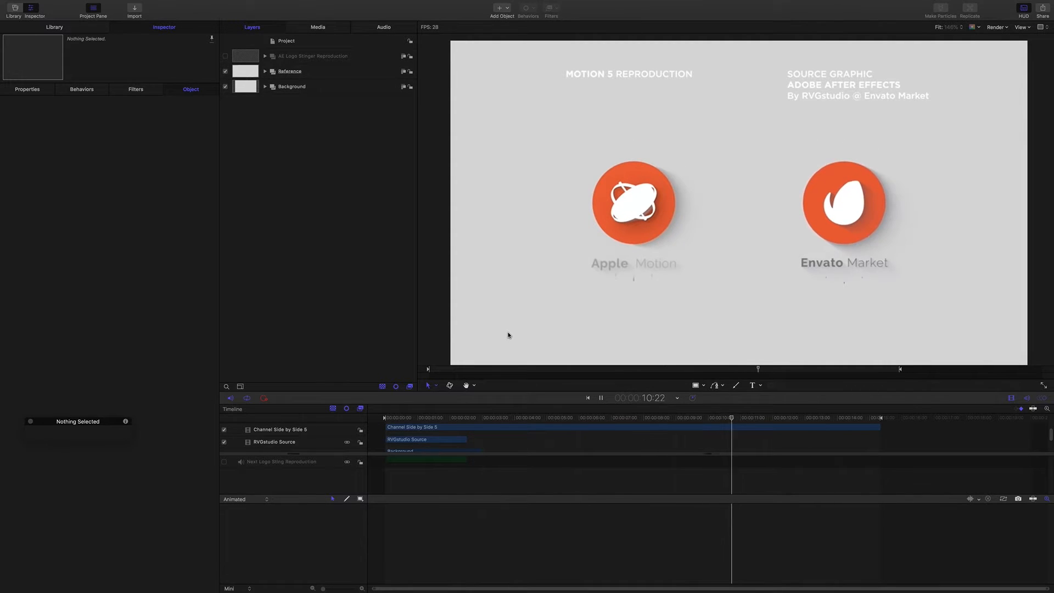
Step: Play and scrub through the side-by-side comparison to examine the logo animation against the source graphic
key("space")
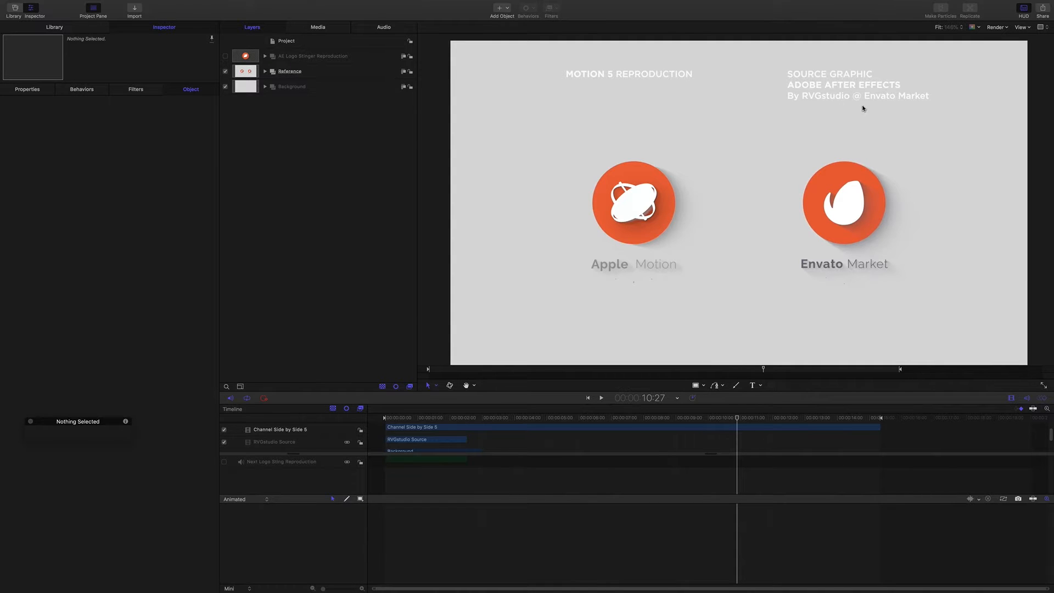
key("space")
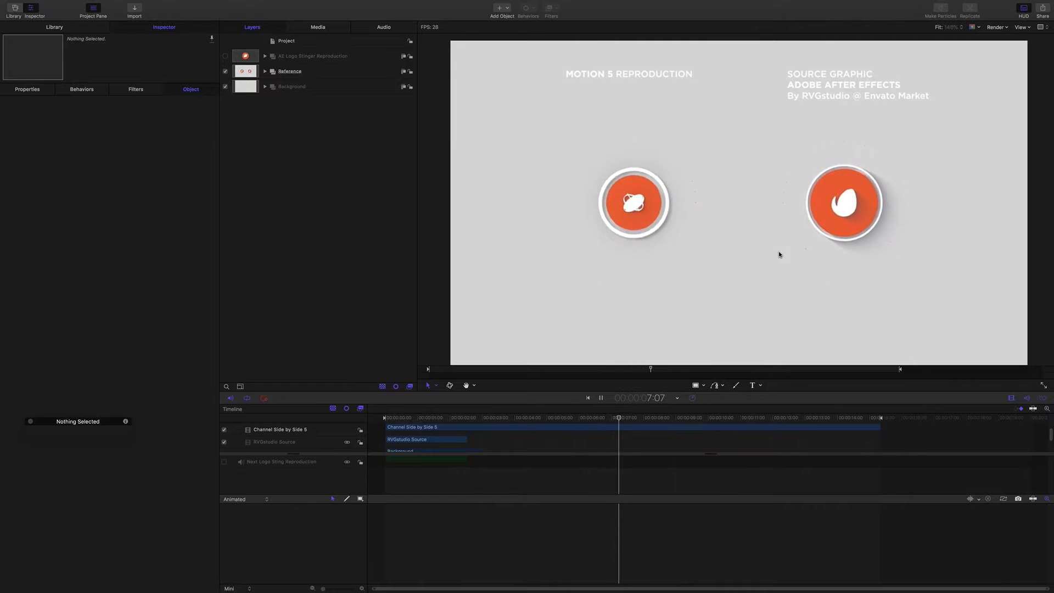
key("space")
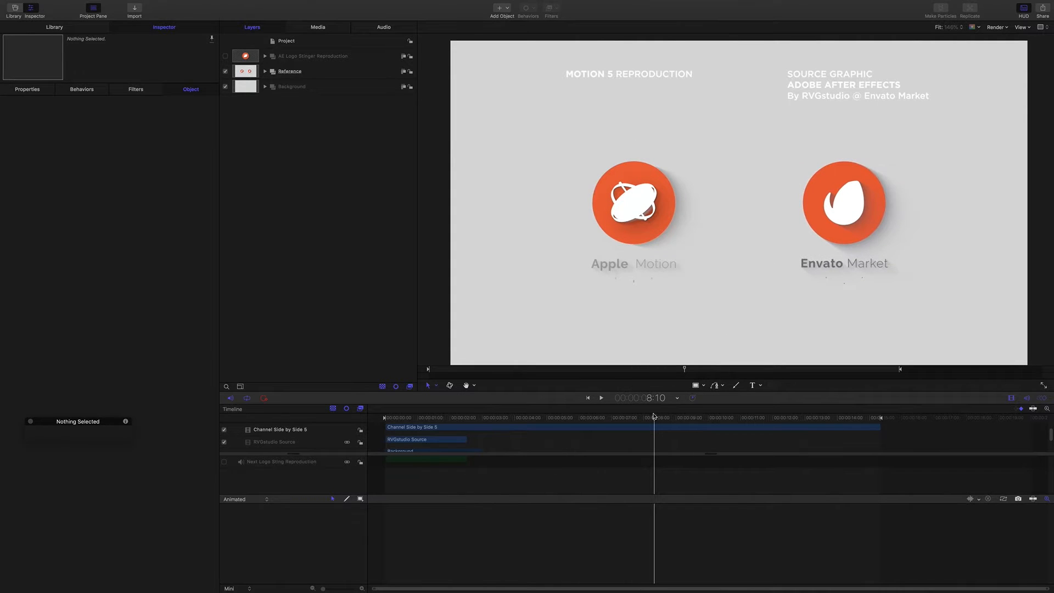
left_click_drag(654, 420, 612, 406)
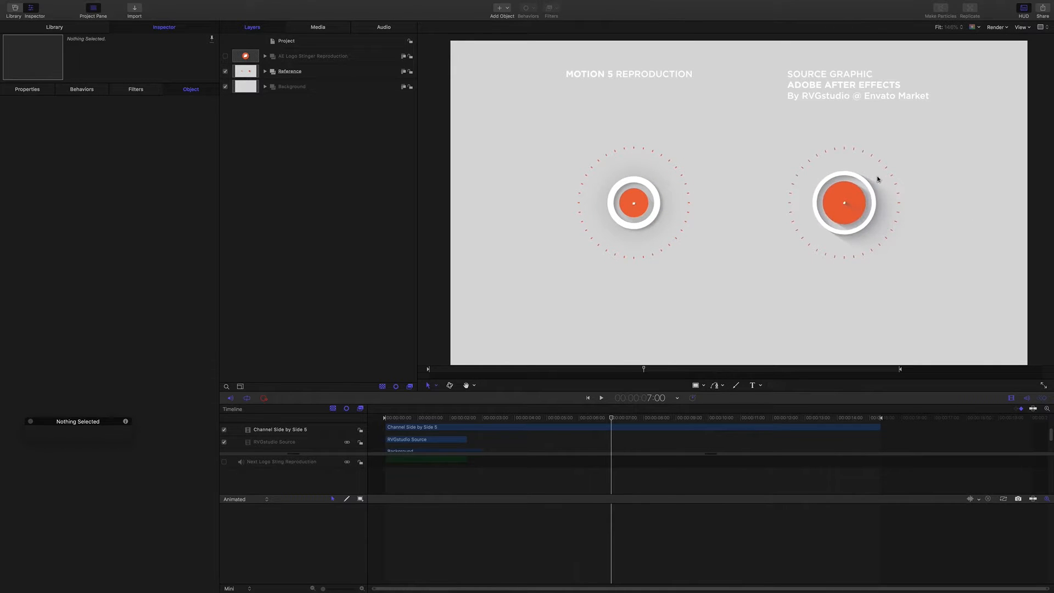
left_click_drag(611, 420, 660, 420)
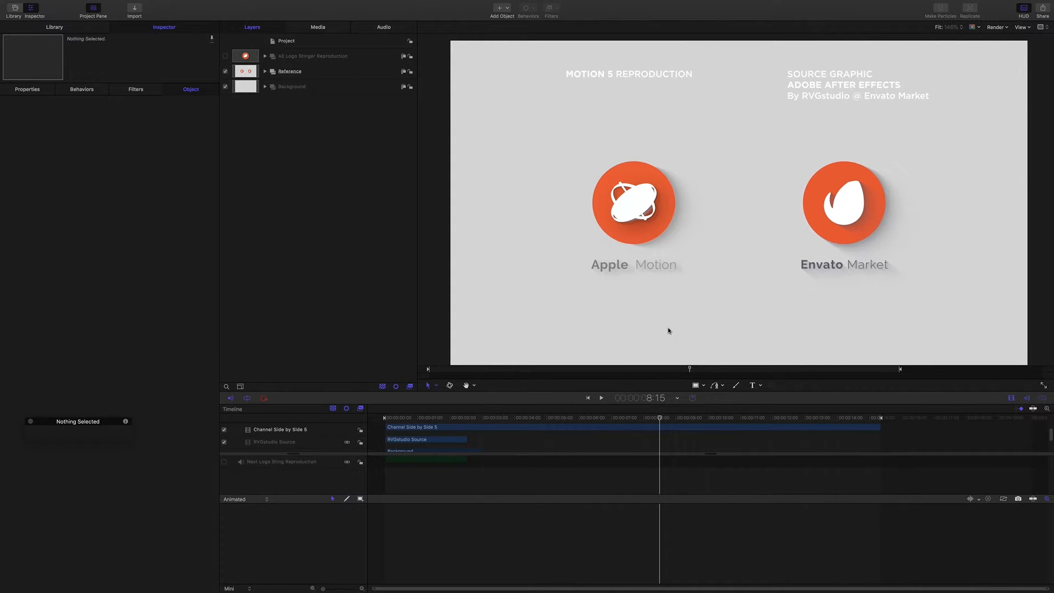
left_click_drag(658, 420, 592, 420)
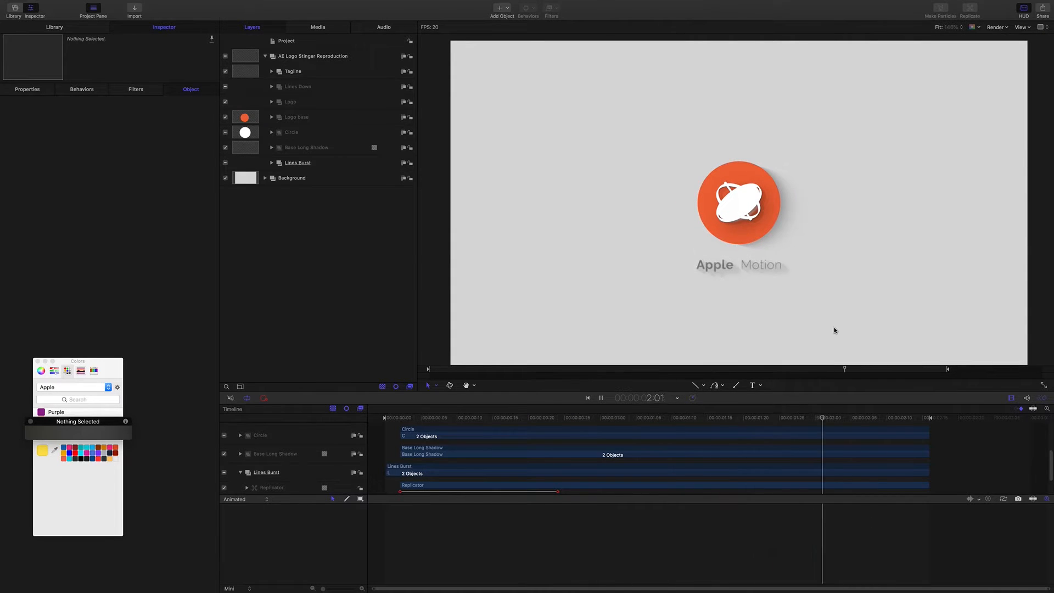
Step: Isolate the Lines Burst group over the background at frame 10 by hiding the other groups, including Circle and Base Long Shadow
key("space")
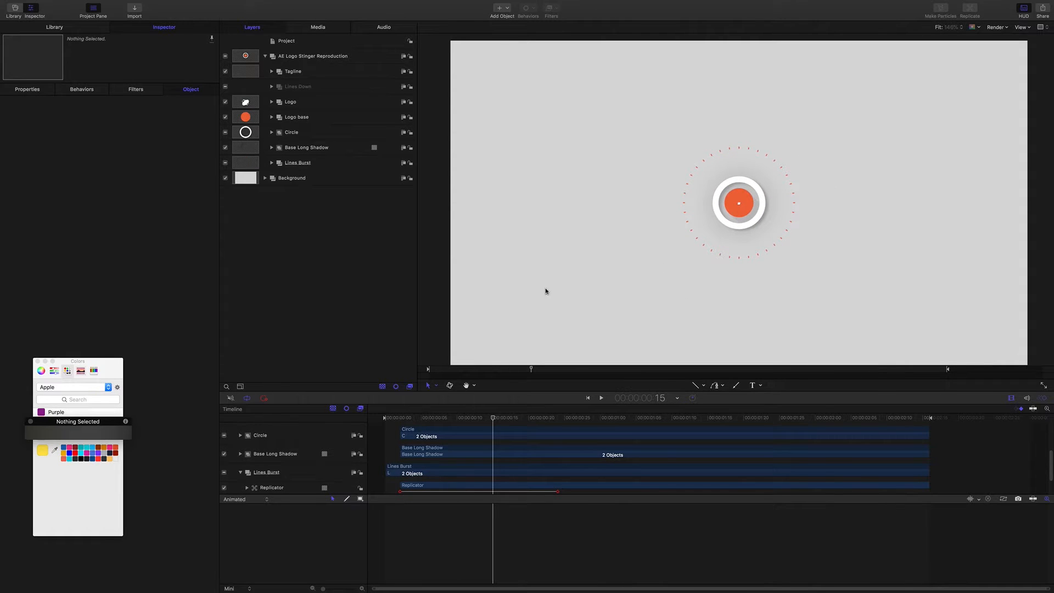
left_click_drag(492, 420, 457, 419)
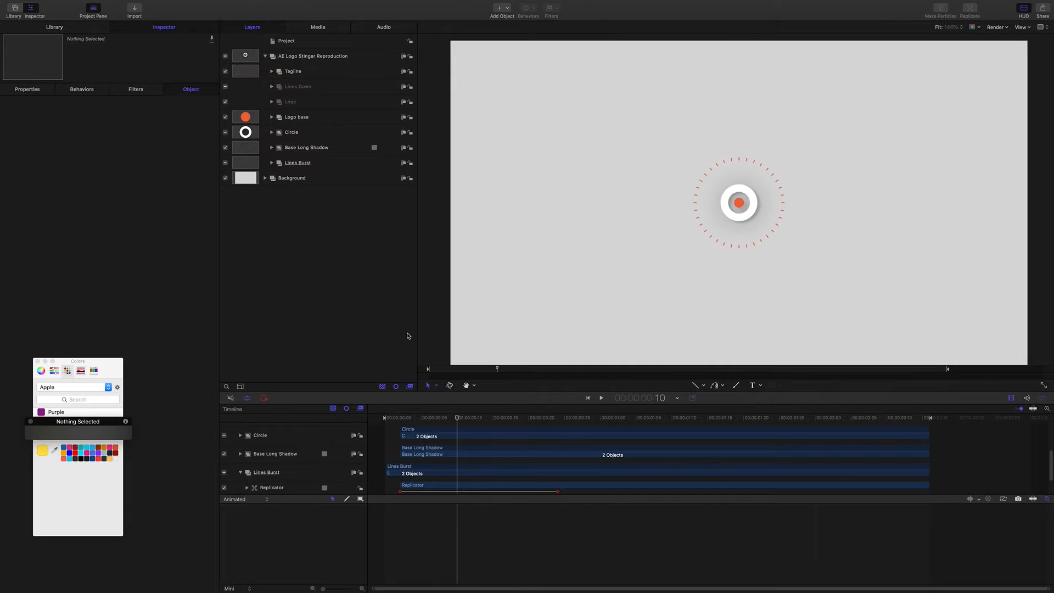
left_click(296, 164)
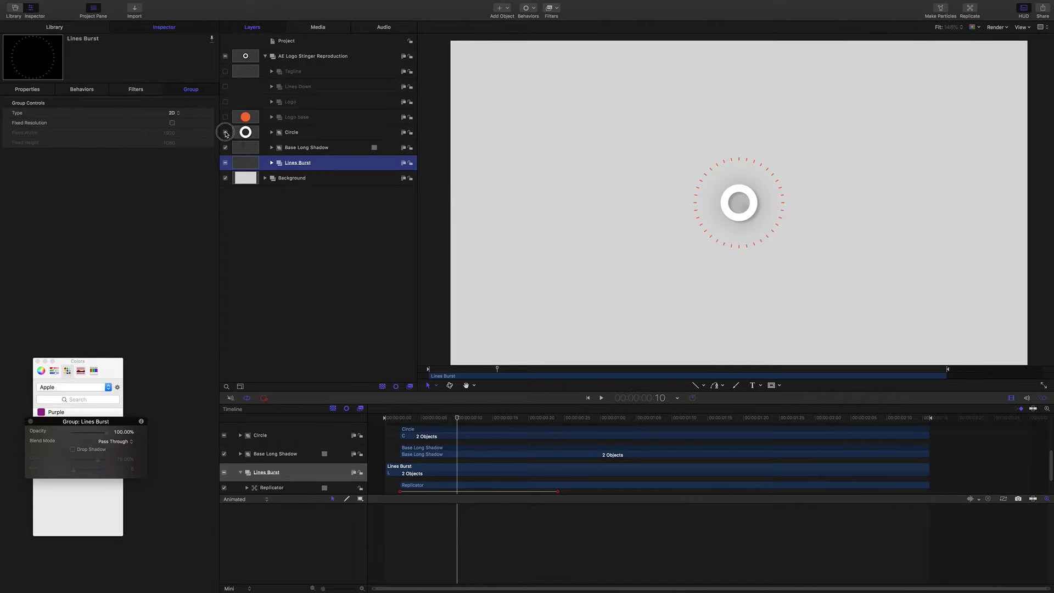
left_click(225, 132)
left_click(225, 147)
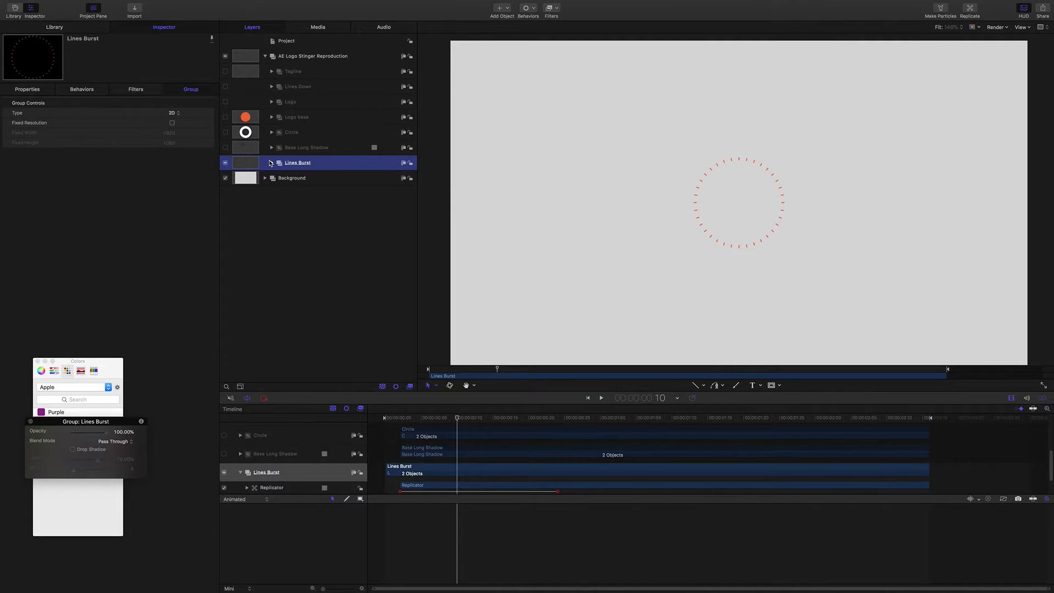
Step: Examine the Lines Burst replicator's settings and the Line Source shape's geometry, outline style and First Point Offset animation
left_click(270, 163)
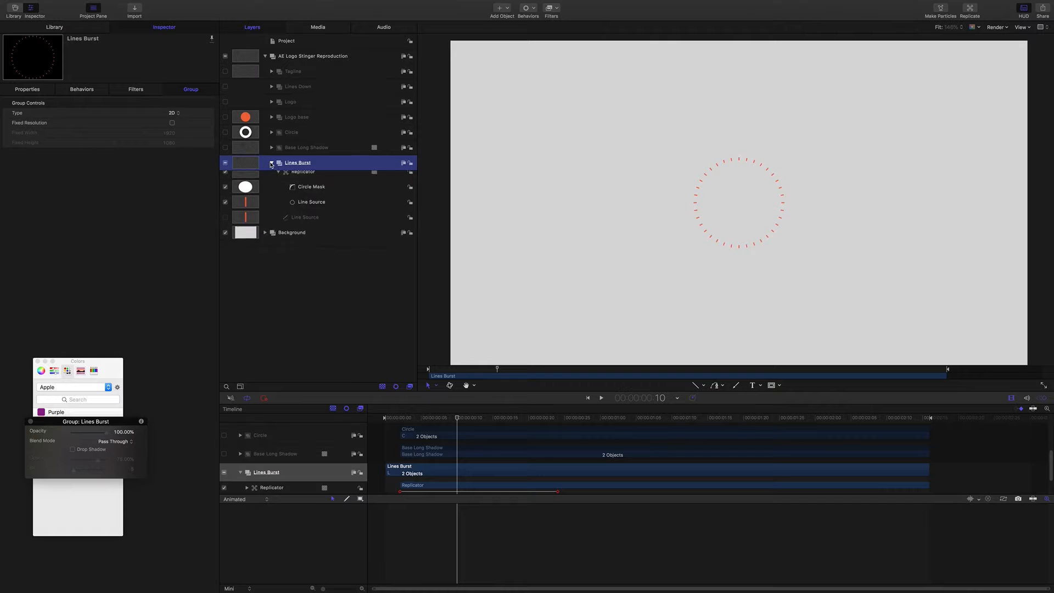
left_click(310, 179)
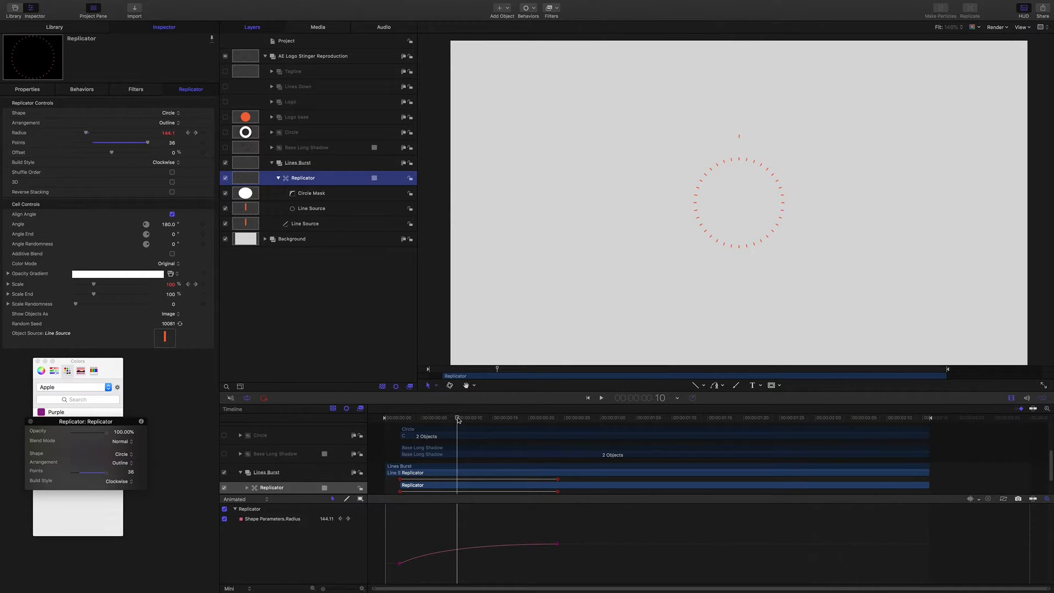
left_click_drag(457, 419, 428, 419)
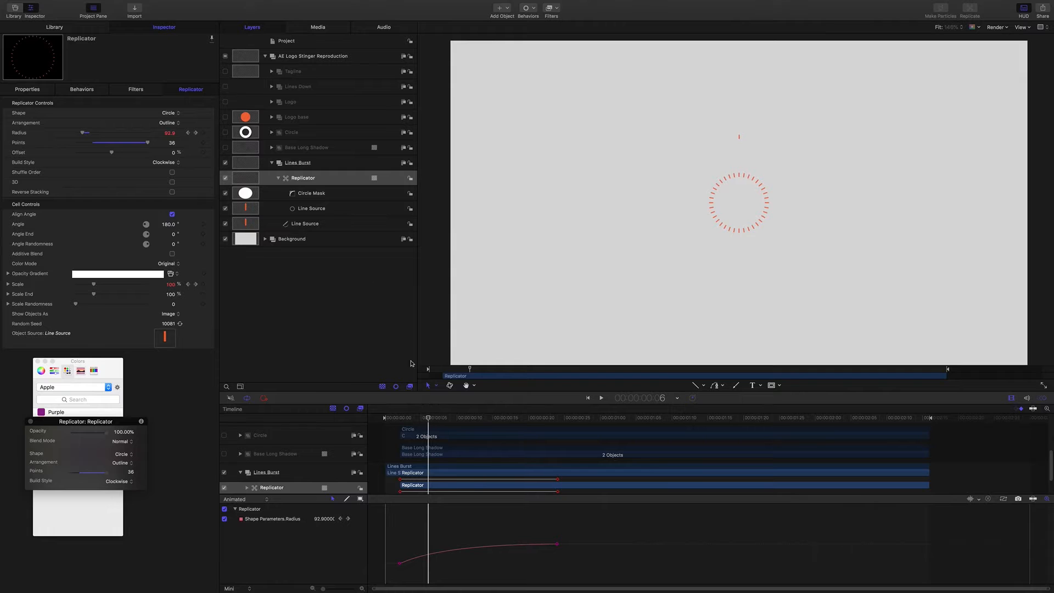
left_click(305, 224)
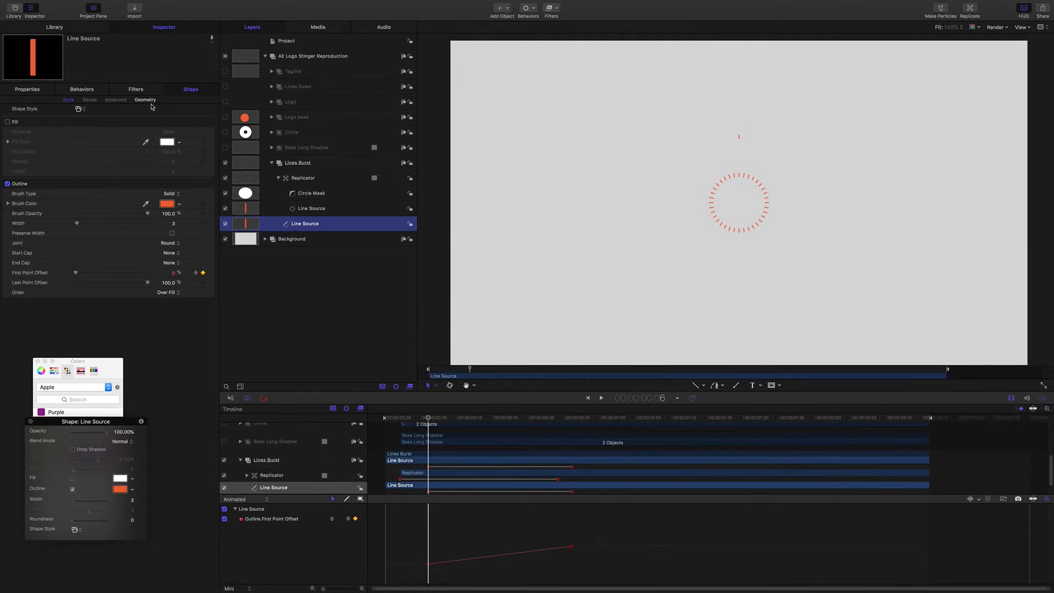
left_click(146, 100)
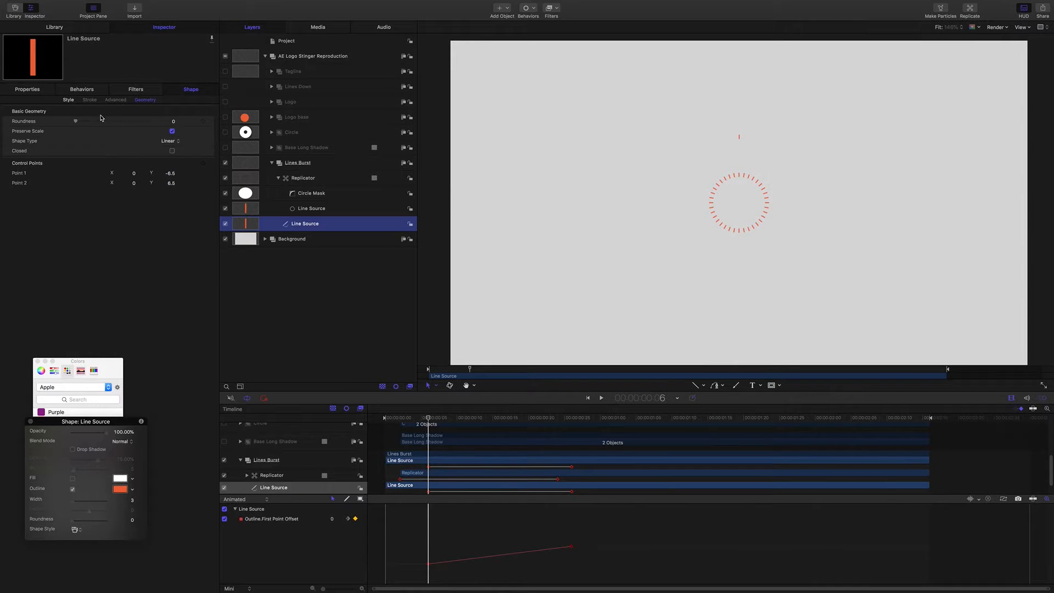
left_click(69, 100)
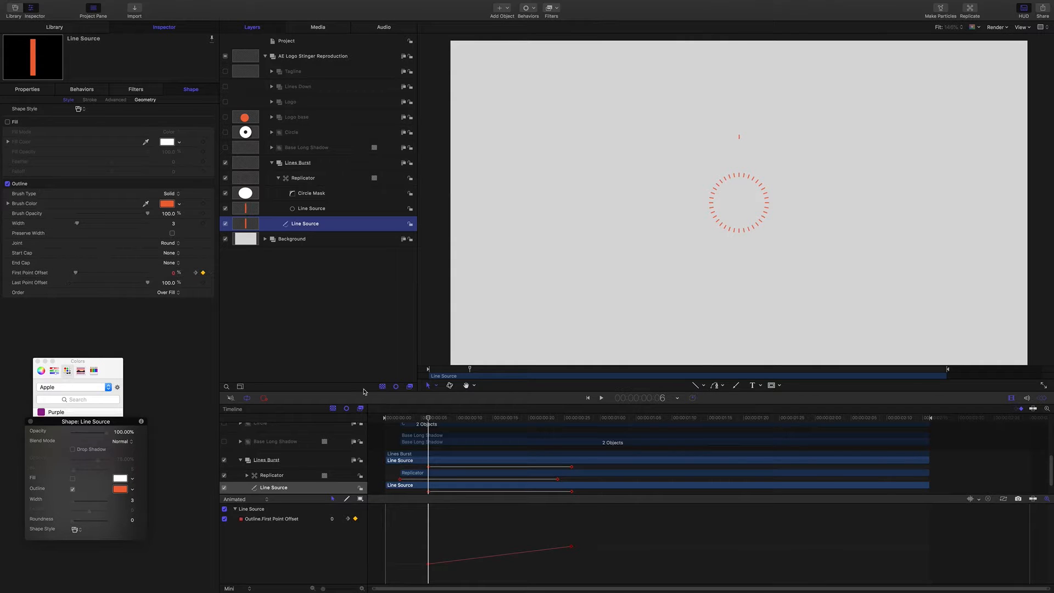
left_click_drag(430, 420, 465, 413)
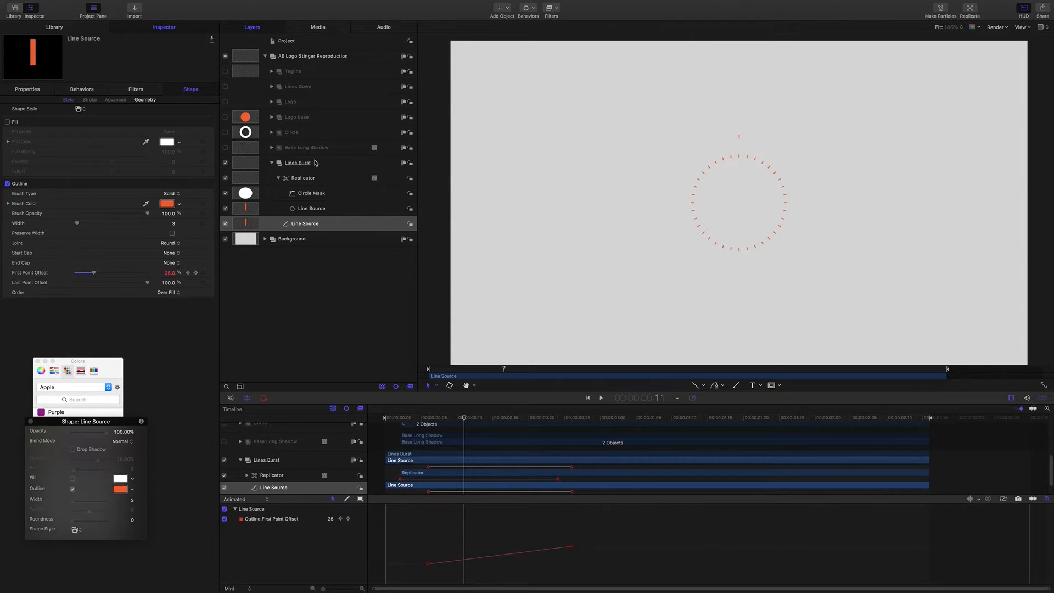
Step: Draw a vertical line beside the burst ring in the Lines Burst group and set its outline width to 6
left_click(296, 164)
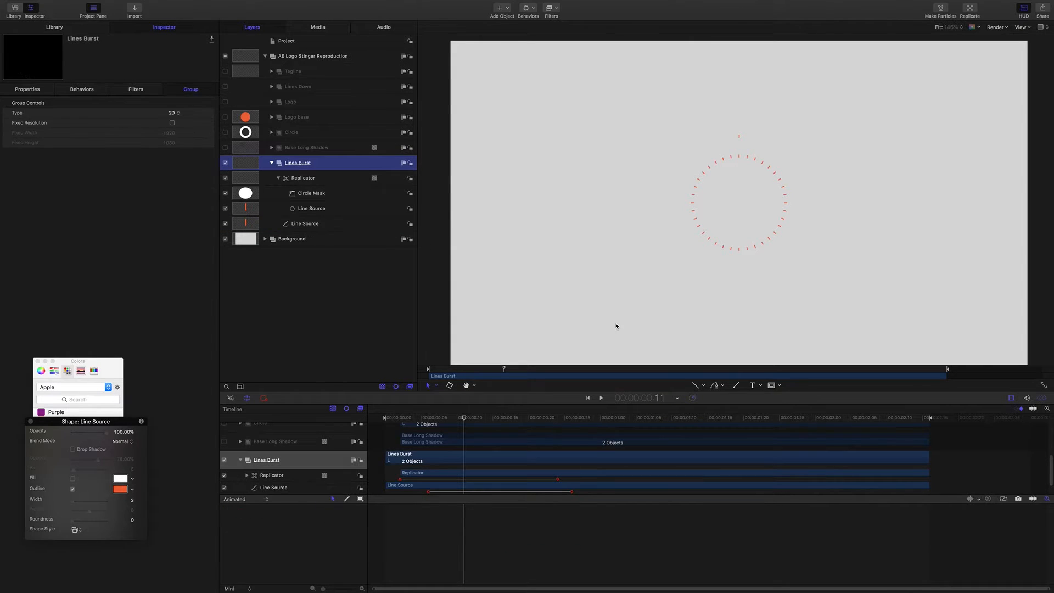
left_click(695, 386)
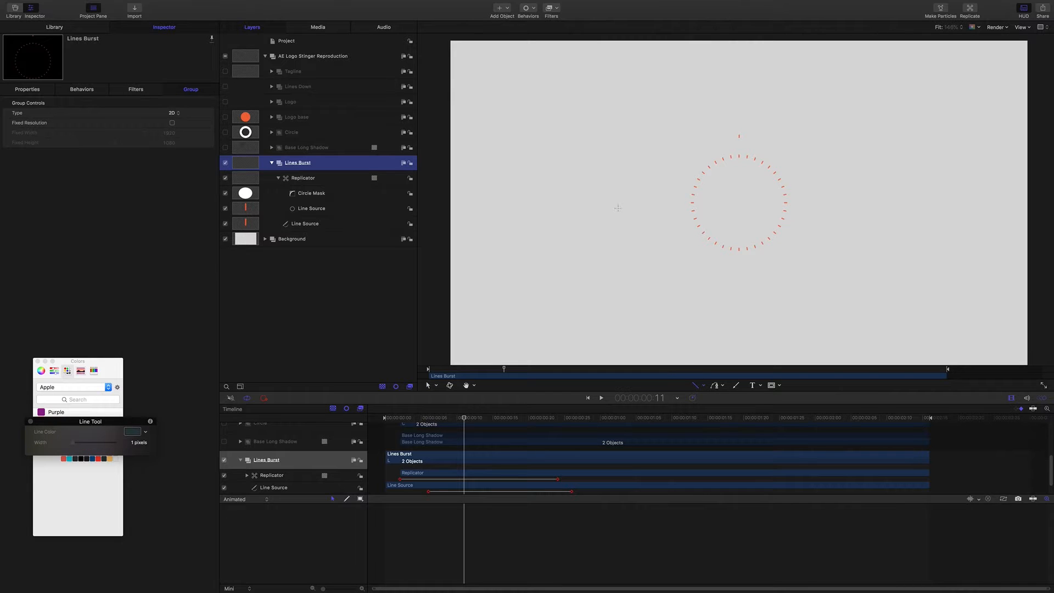
left_click_drag(617, 208, 617, 159)
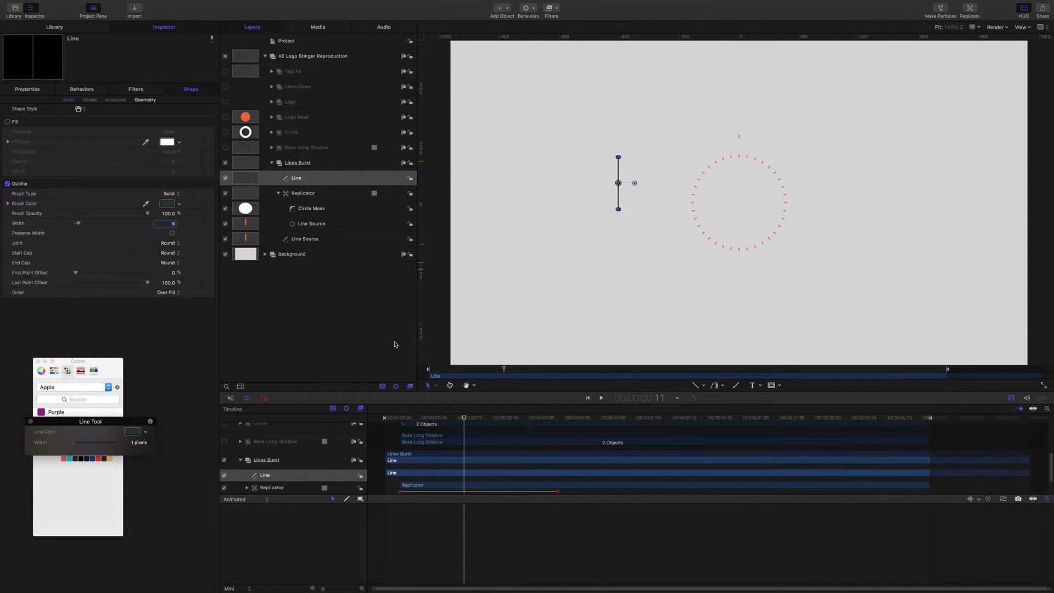
Step: Move the new line's anchor point from its middle to its lower end
left_click(437, 386)
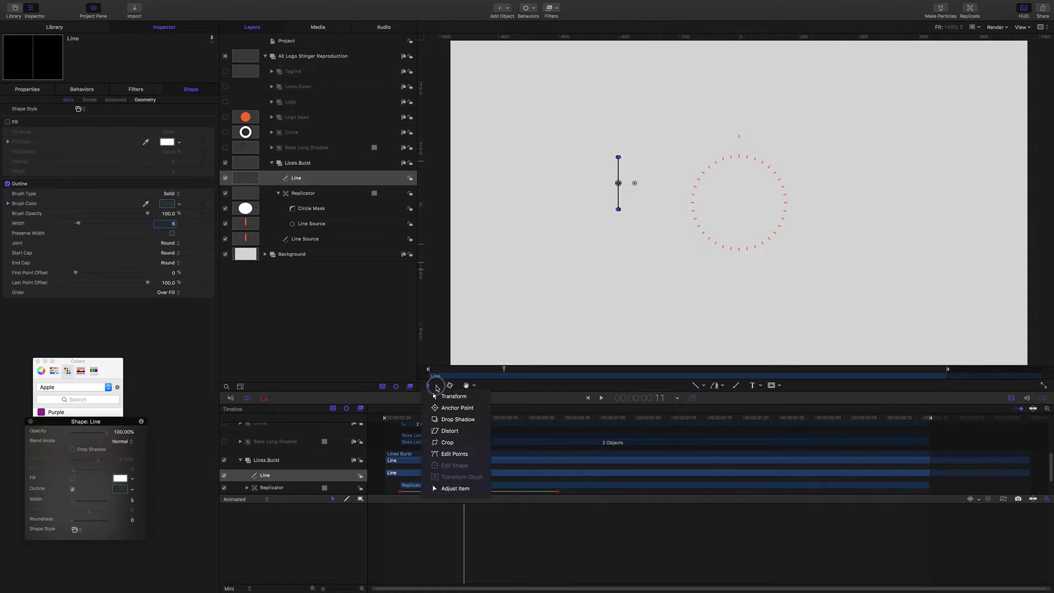
left_click(445, 405)
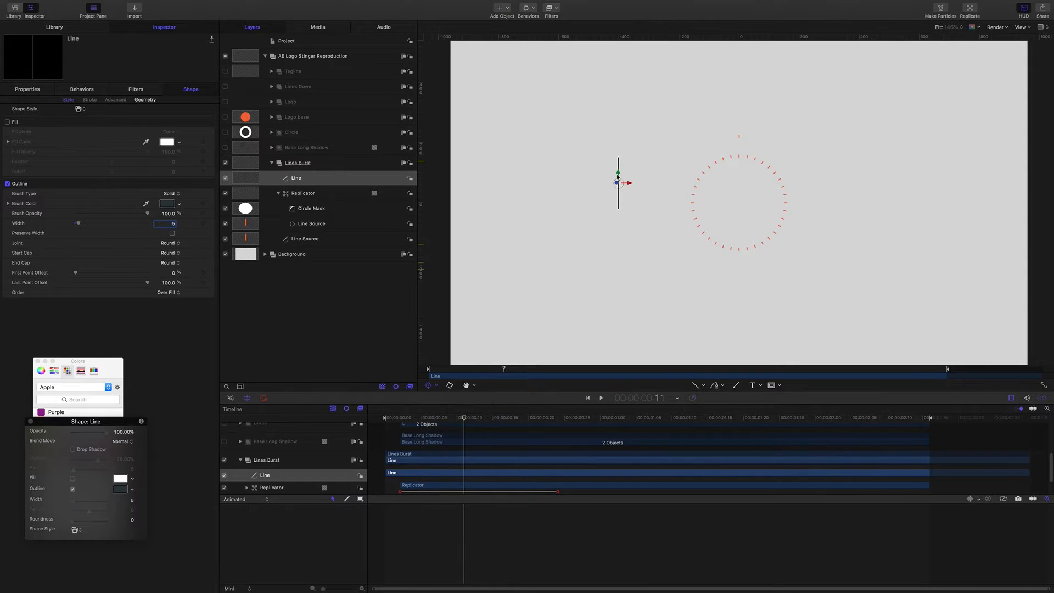
left_click_drag(617, 171, 617, 183)
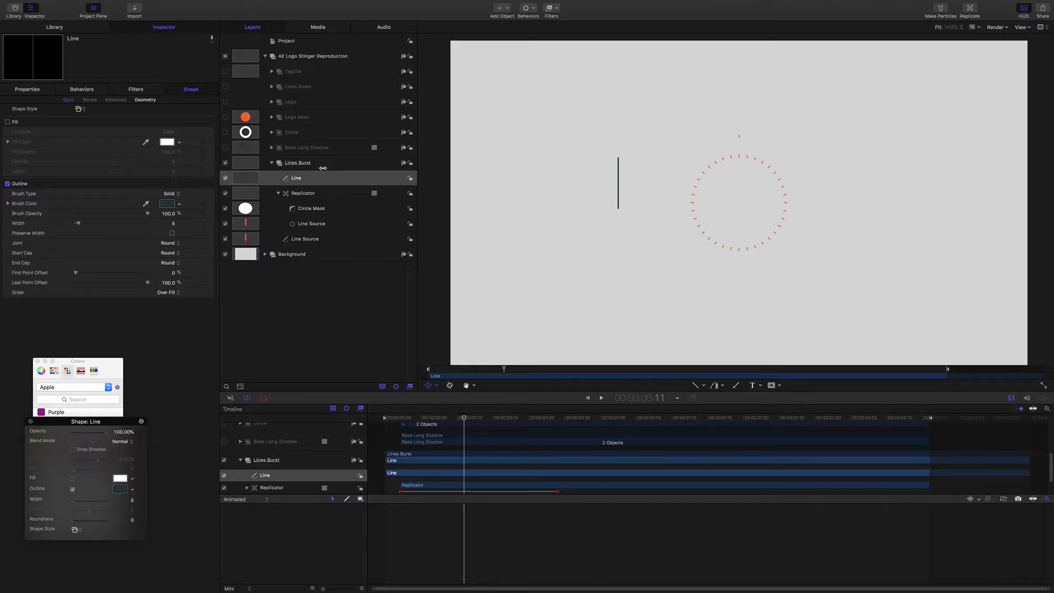
Step: Replicate the line in a Circle shape with Outline arrangement and 36 points
key("l")
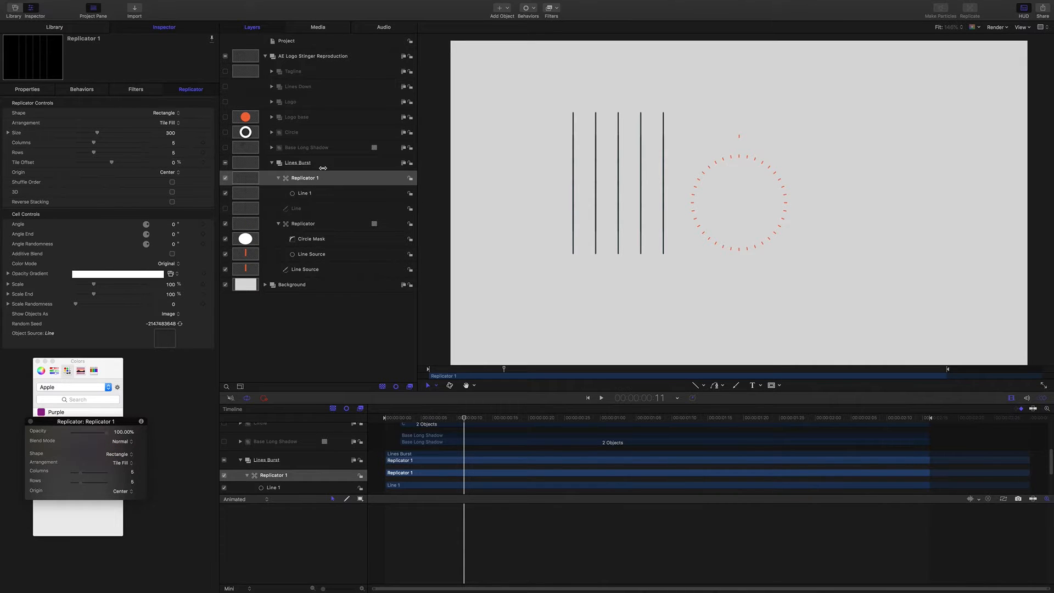
left_click(168, 114)
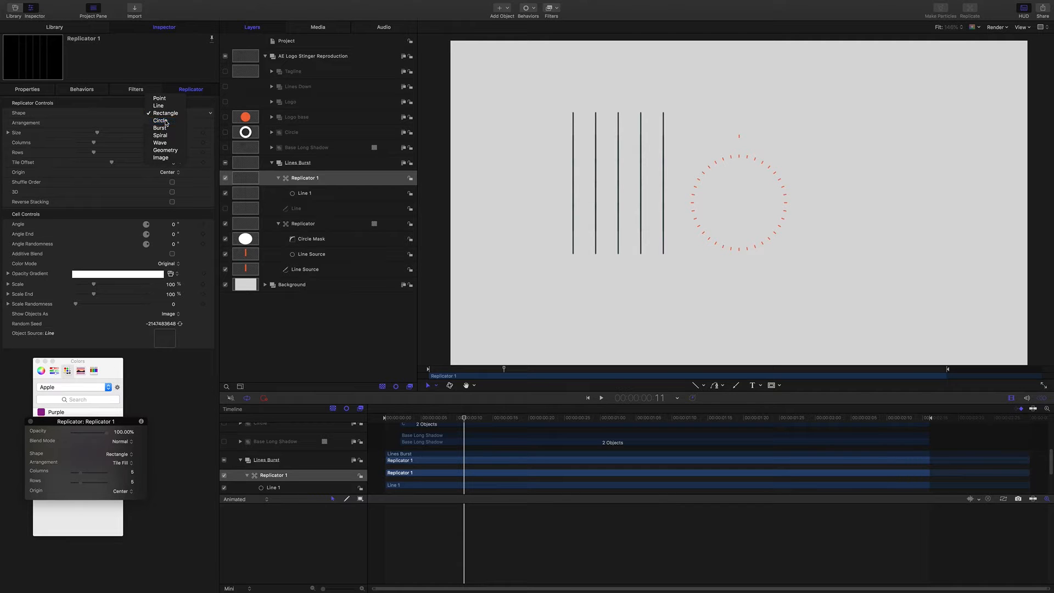
left_click(170, 121)
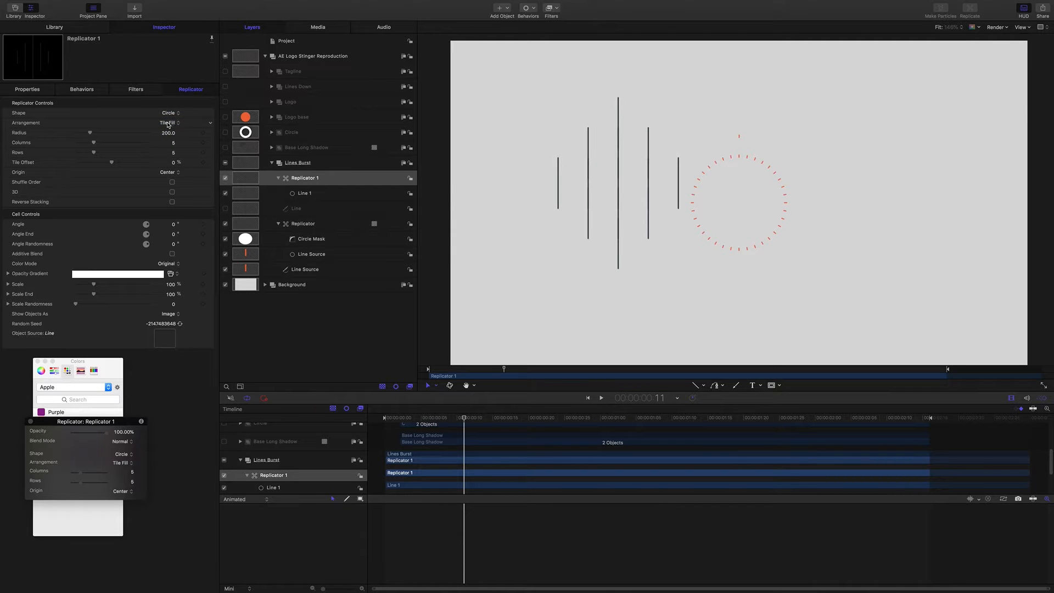
left_click(168, 123)
left_click(169, 116)
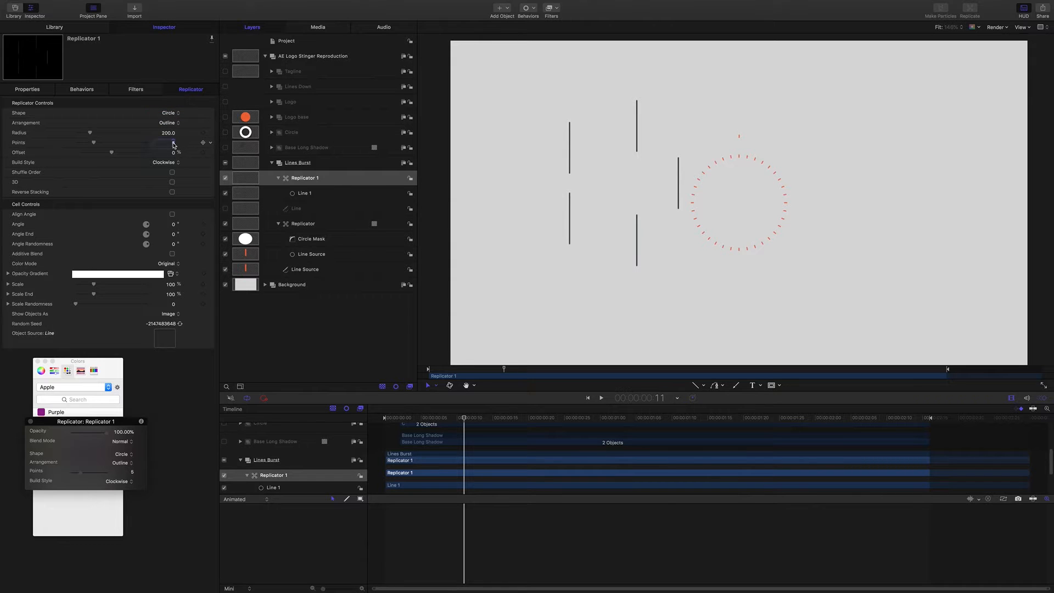
type("36")
key("Return")
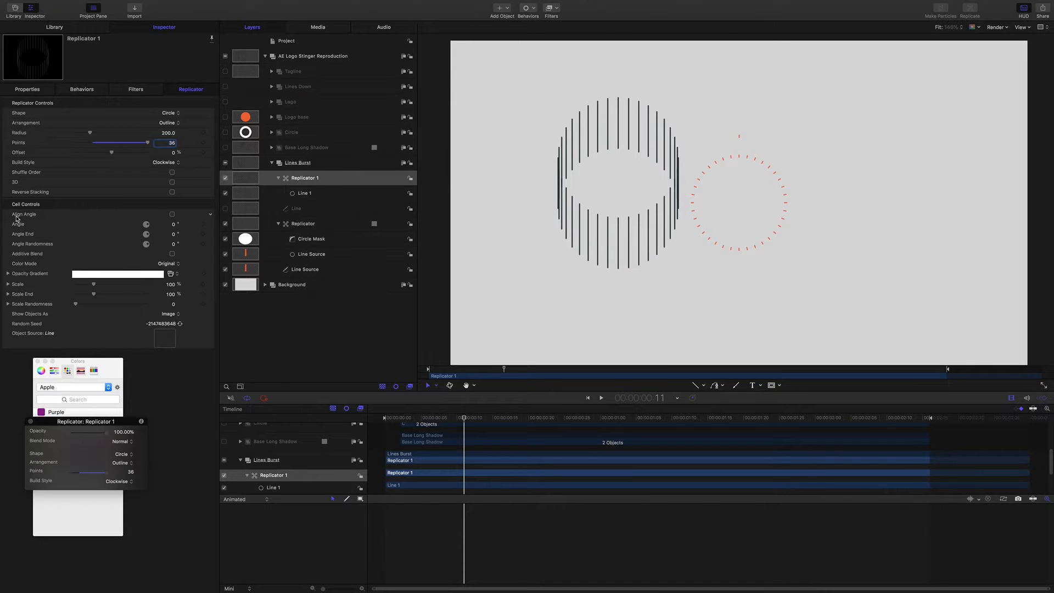
Step: Turn on Align Angle for the new replicator and set its cell angle to 180° so the lines radiate outward
left_click(173, 214)
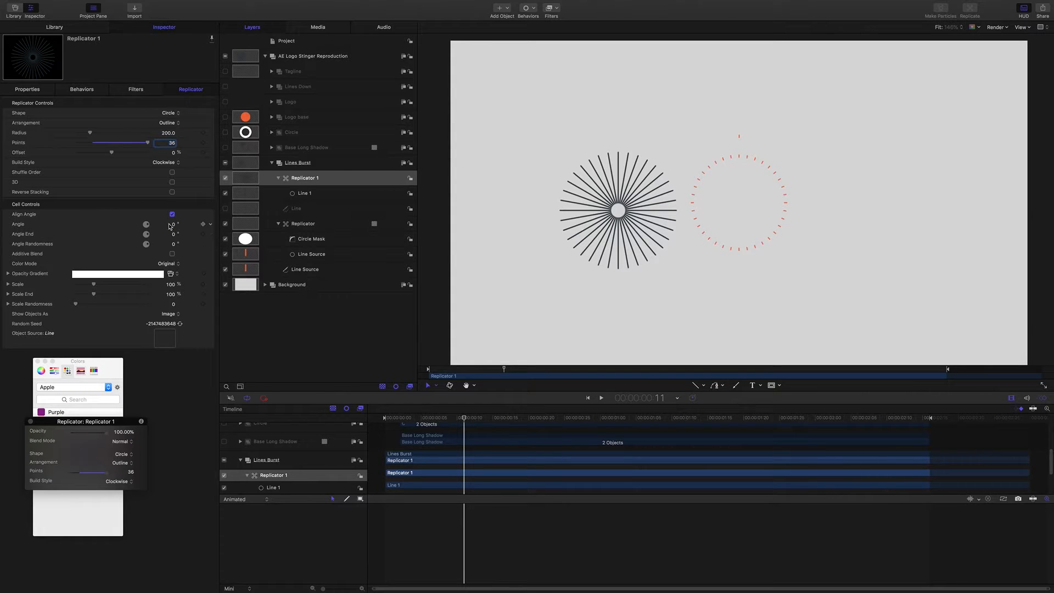
mouse_move(174, 226)
left_mouse_down()
mouse_move(217, 226)
mouse_move(174, 225)
left_mouse_up()
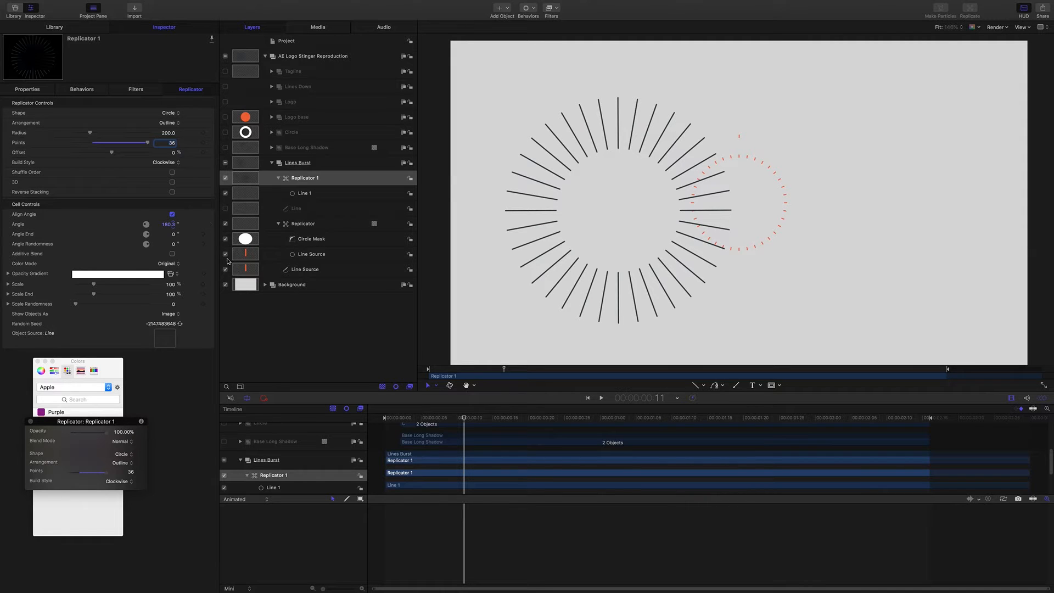
left_click(171, 225)
type("180")
key("Return")
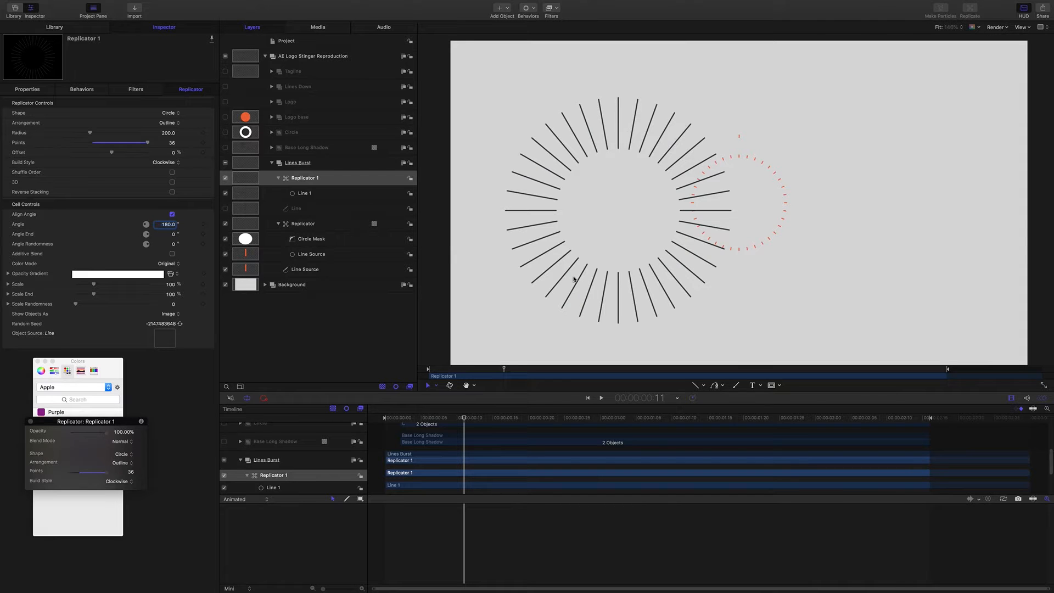
Step: Hide the new Replicator 1 and show its original Line shape
mouse_move(465, 420)
left_mouse_down()
mouse_move(412, 420)
mouse_move(463, 418)
left_mouse_up()
left_click(225, 177)
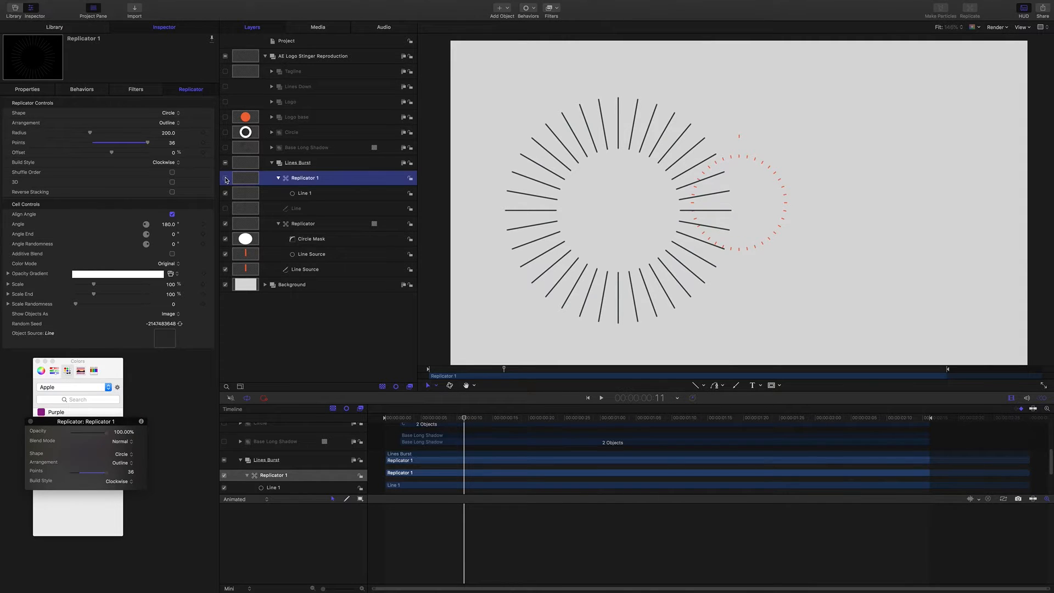
left_click(226, 208)
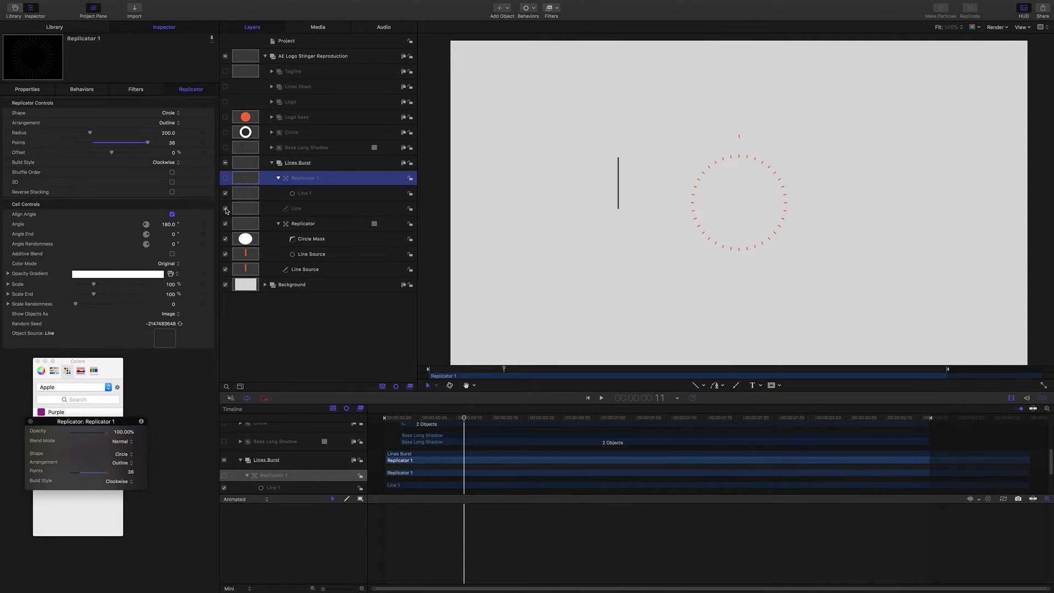
Step: Keyframe the Line shape's First Point Offset at 0% on the first frame and 100% on frame 15
left_click_drag(467, 421, 342, 402)
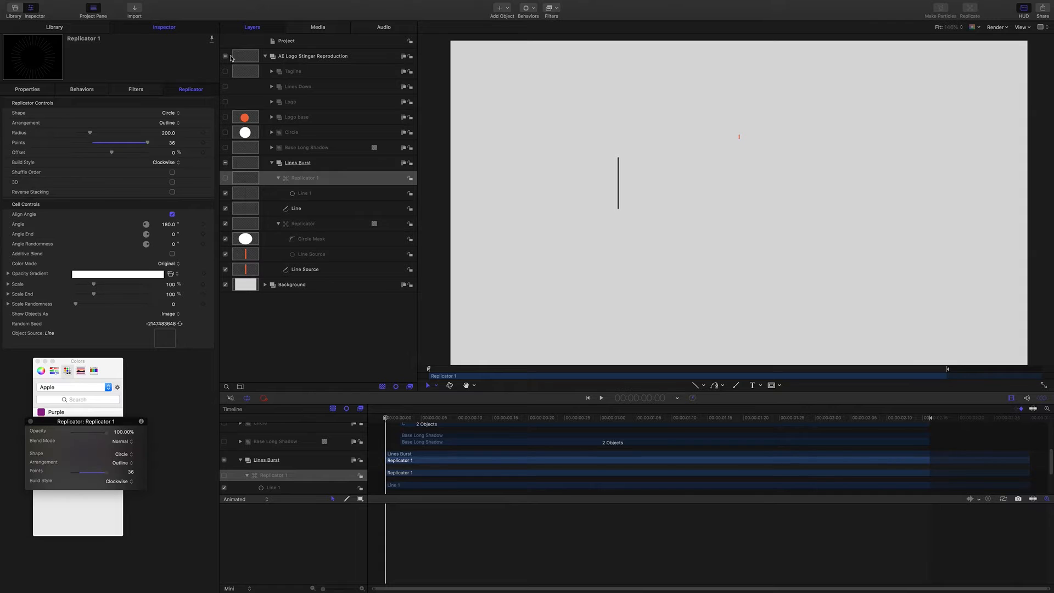
left_click(297, 210)
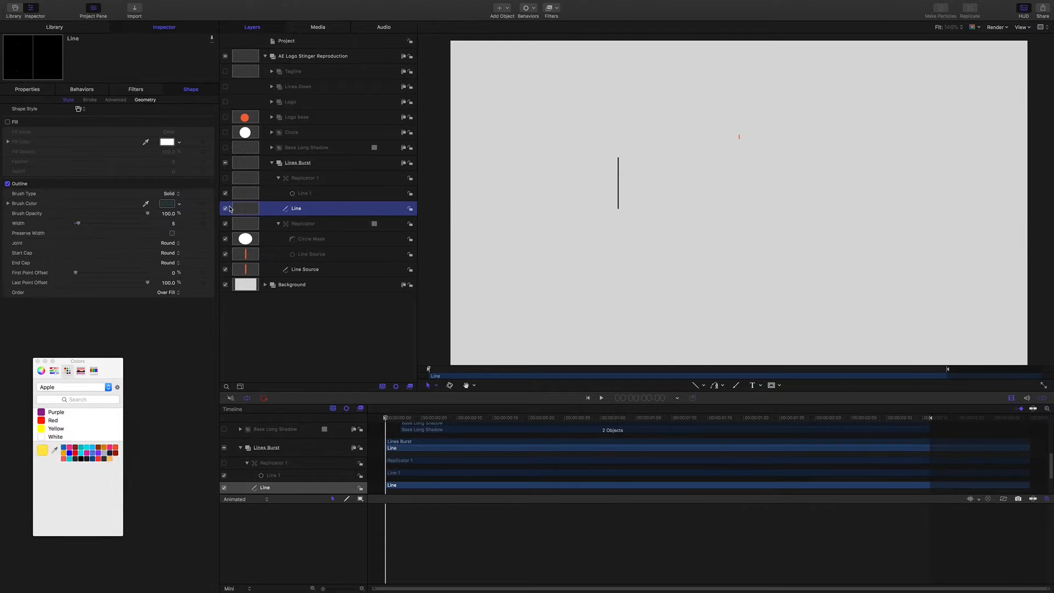
left_click(203, 273)
left_click_drag(386, 419, 494, 424)
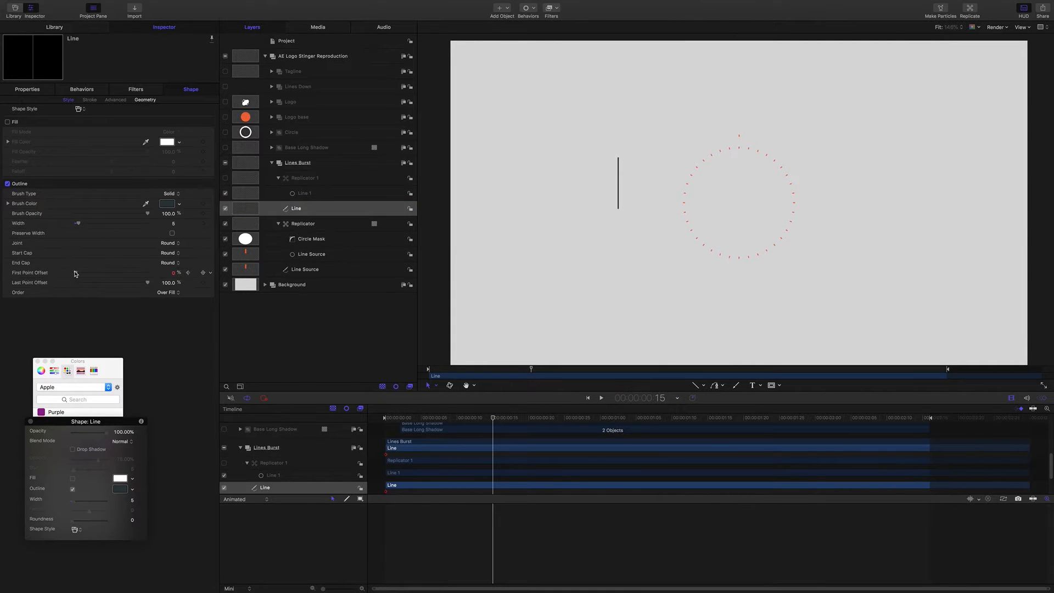
left_click_drag(75, 273, 170, 275)
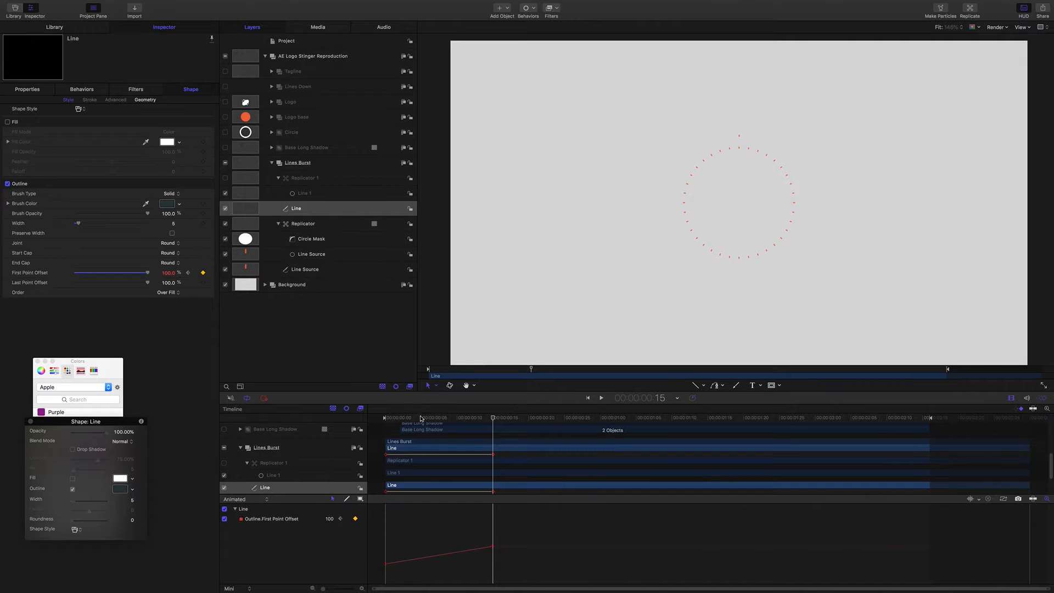
Step: Show Replicator 1, hide its source Line shape, and preview the shrinking lines back to about frame 5
left_click(225, 178)
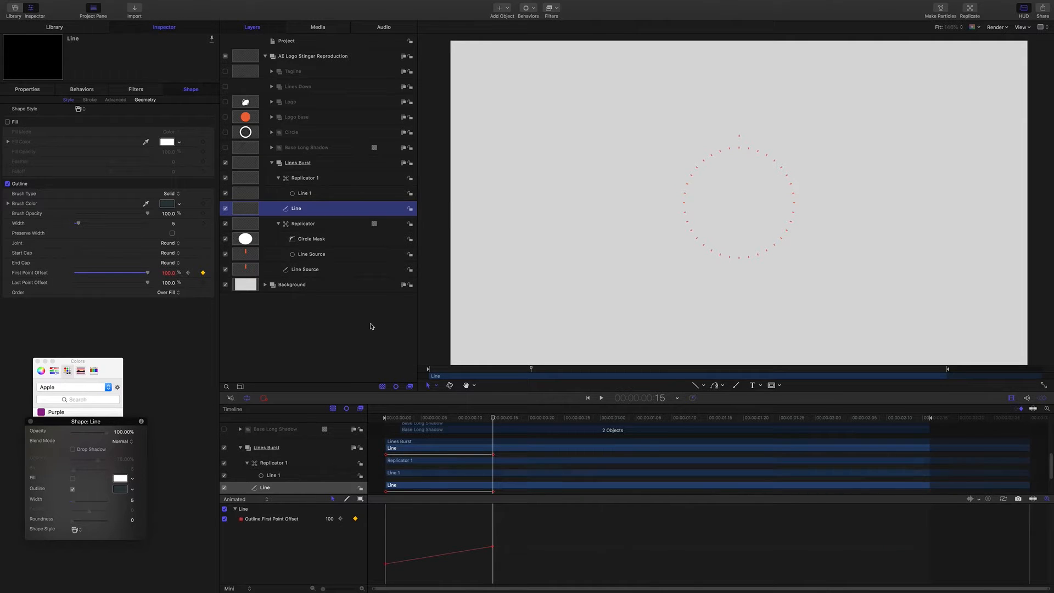
left_click(225, 209)
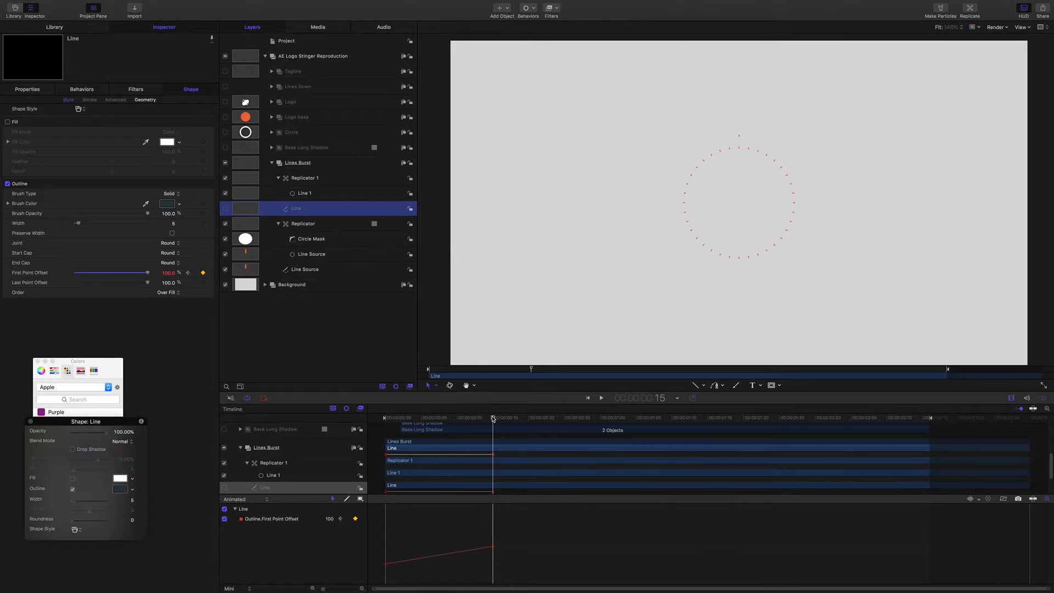
left_click_drag(493, 417, 421, 412)
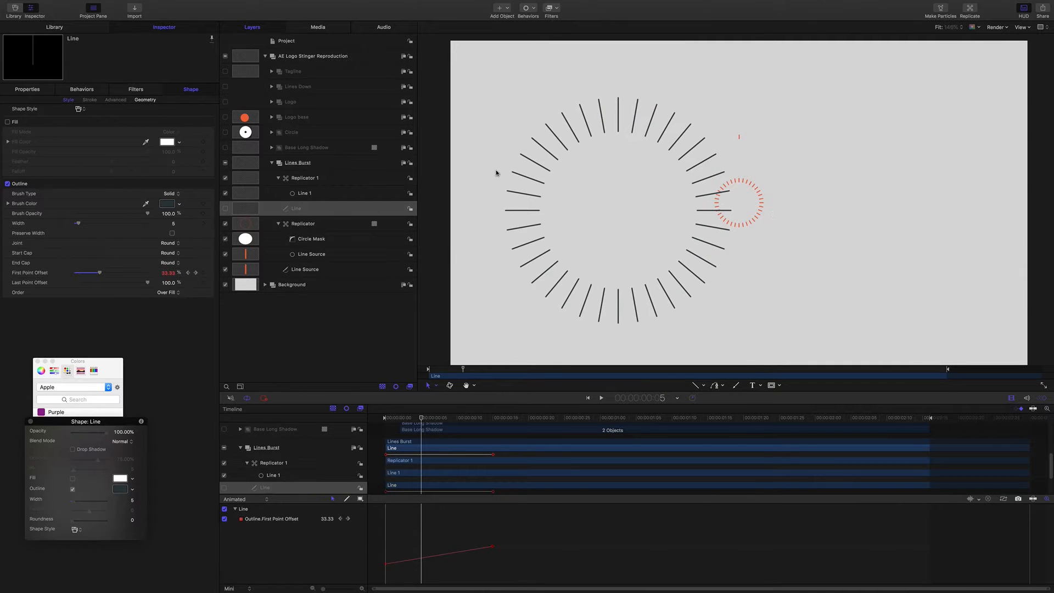
Step: Keyframe Replicator 1's radius at 0 on the first frame and 200 on frame 15, and preview the expanding burst
left_click(305, 179)
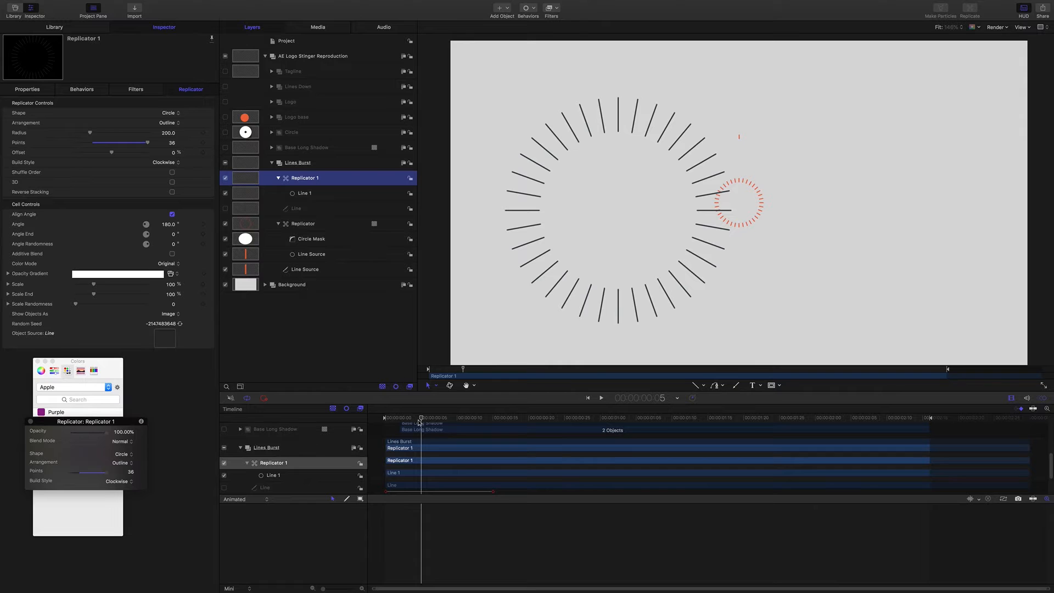
left_click_drag(421, 418, 296, 409)
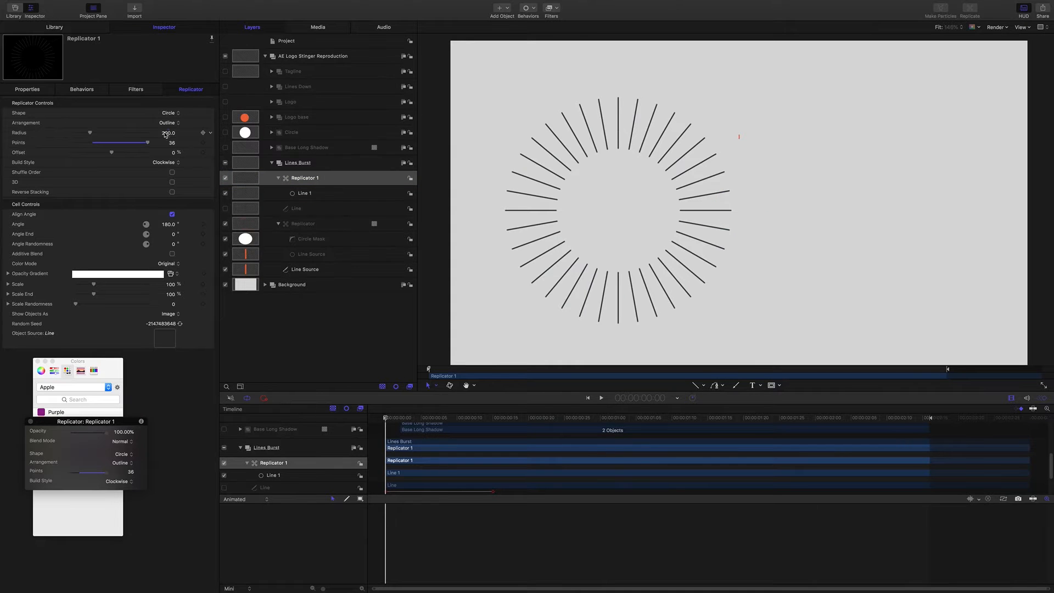
type("0")
key("Return")
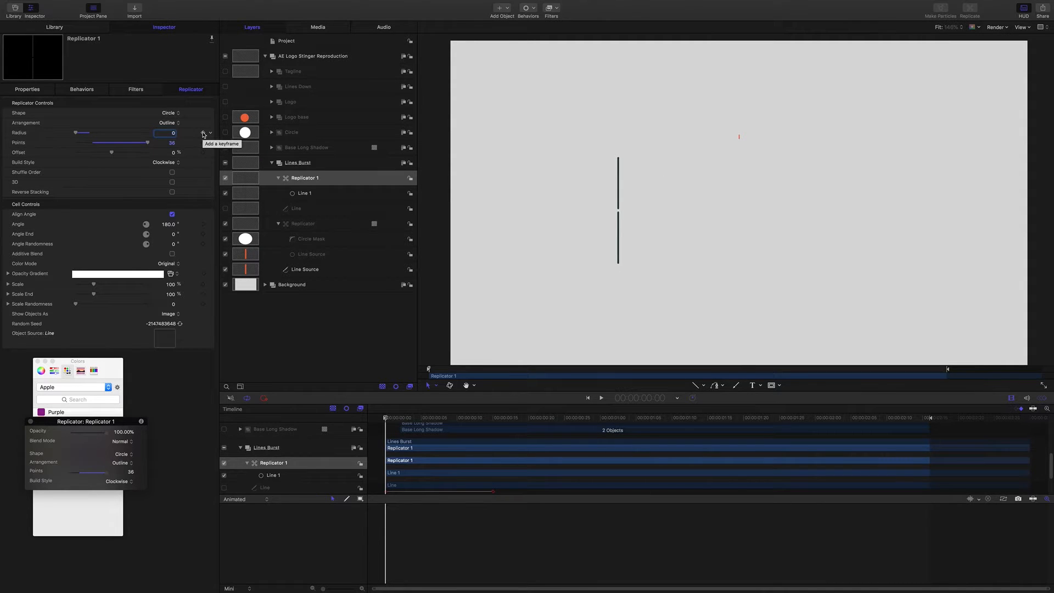
left_click(203, 134)
left_click_drag(385, 419, 494, 430)
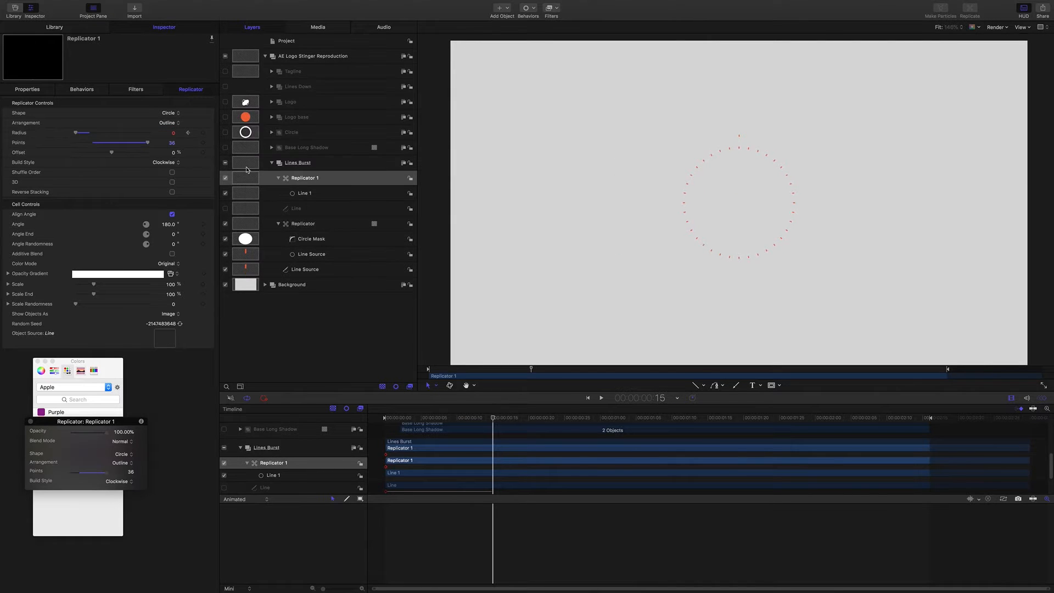
left_click(174, 134)
key("Return")
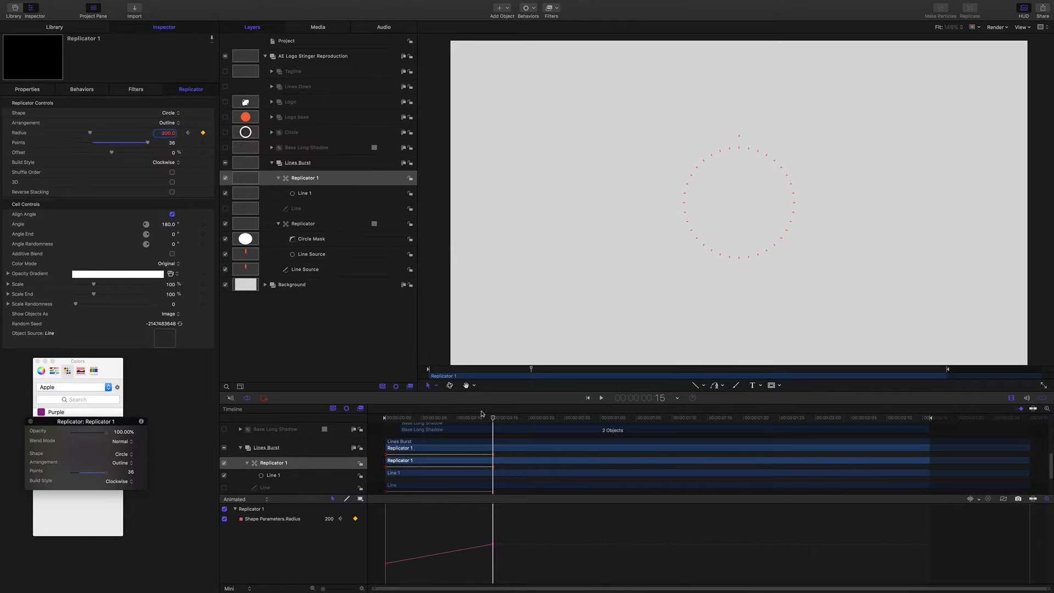
left_click_drag(494, 419, 427, 408)
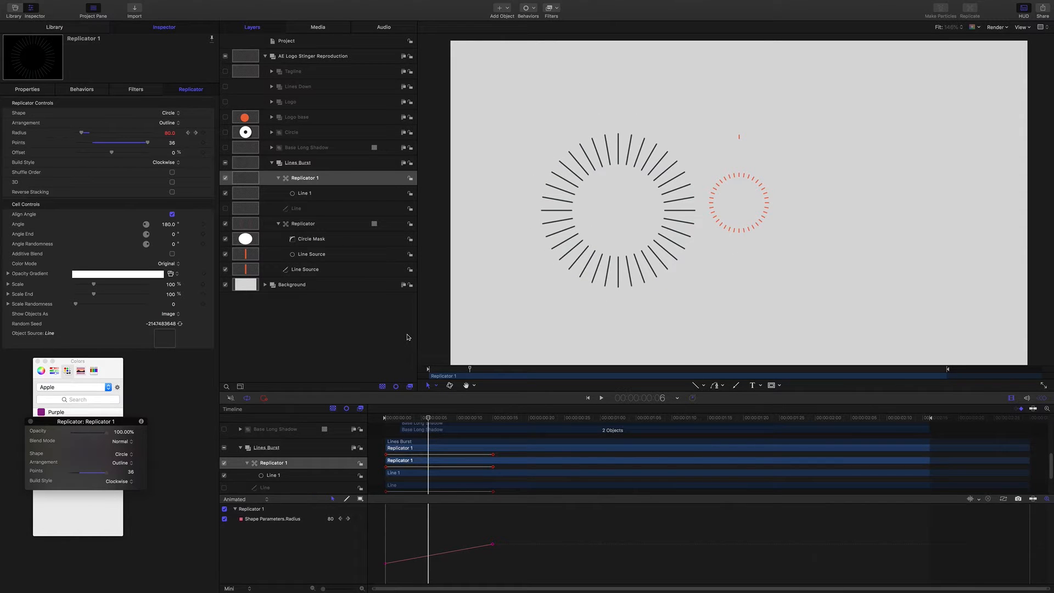
left_click_drag(429, 419, 384, 417)
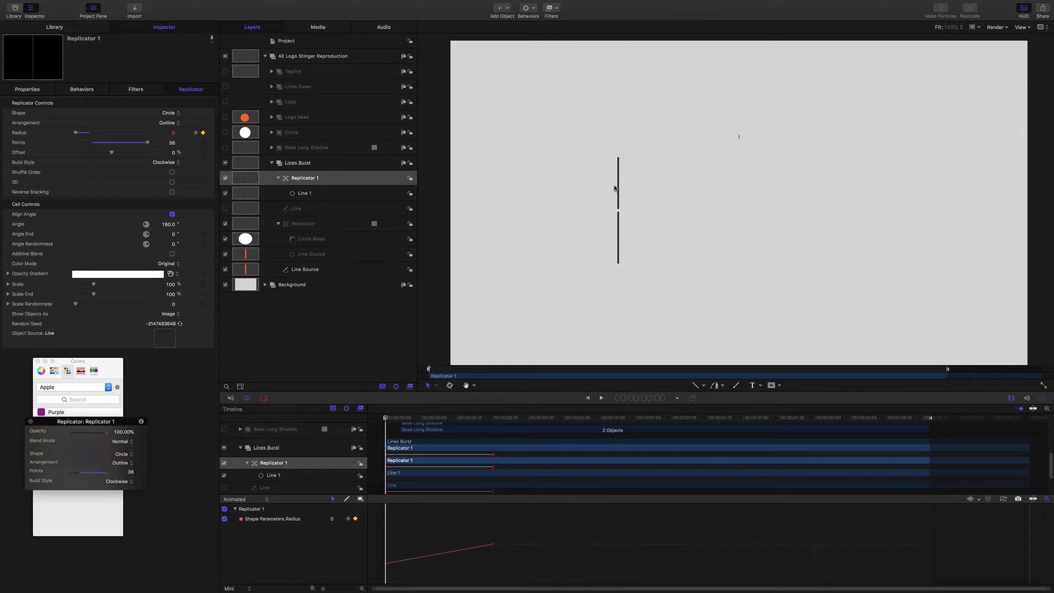
Step: Hide Replicator 1 and compare the finished red line burst with its Circle Mask turned off and on
left_click(226, 178)
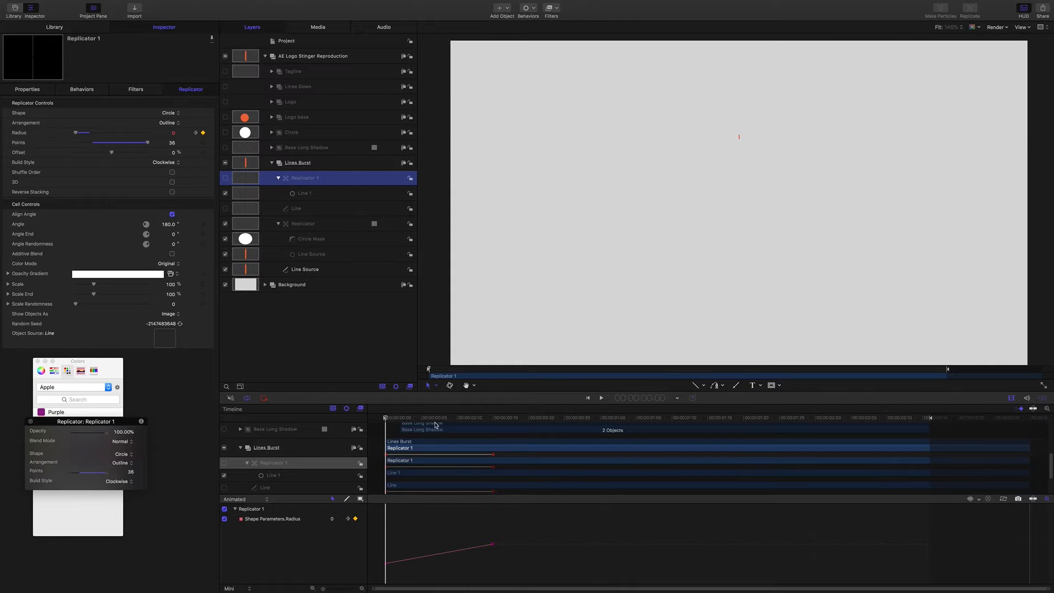
left_click_drag(385, 420, 437, 422)
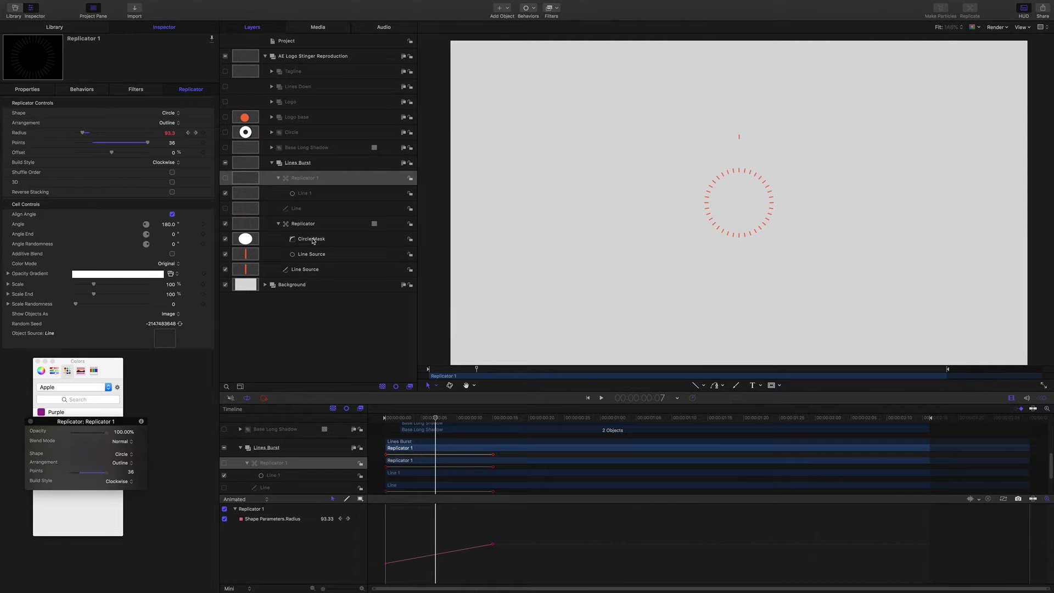
left_click(226, 239)
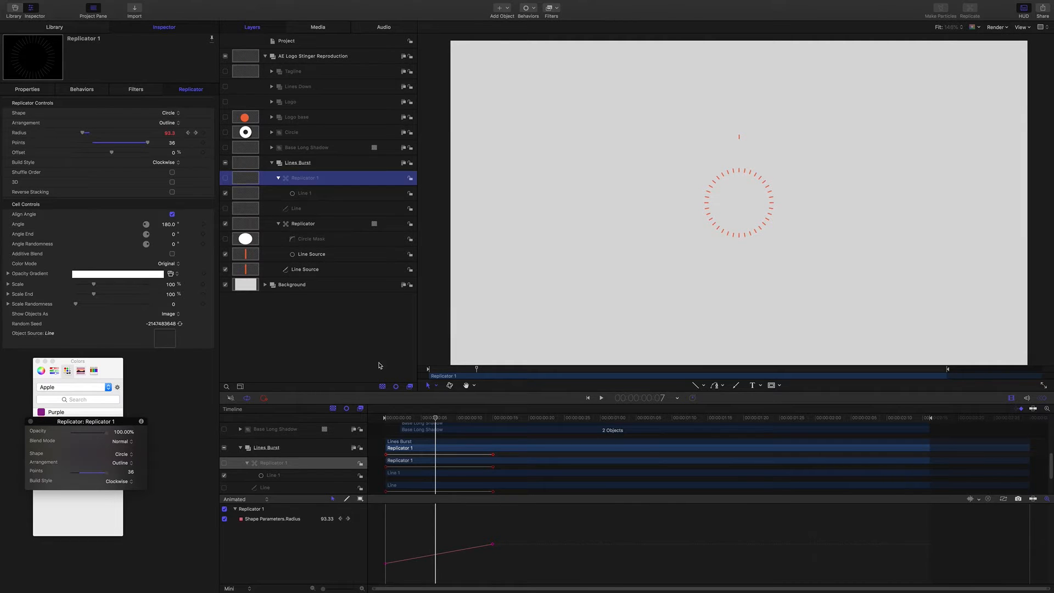
left_click_drag(435, 419, 399, 419)
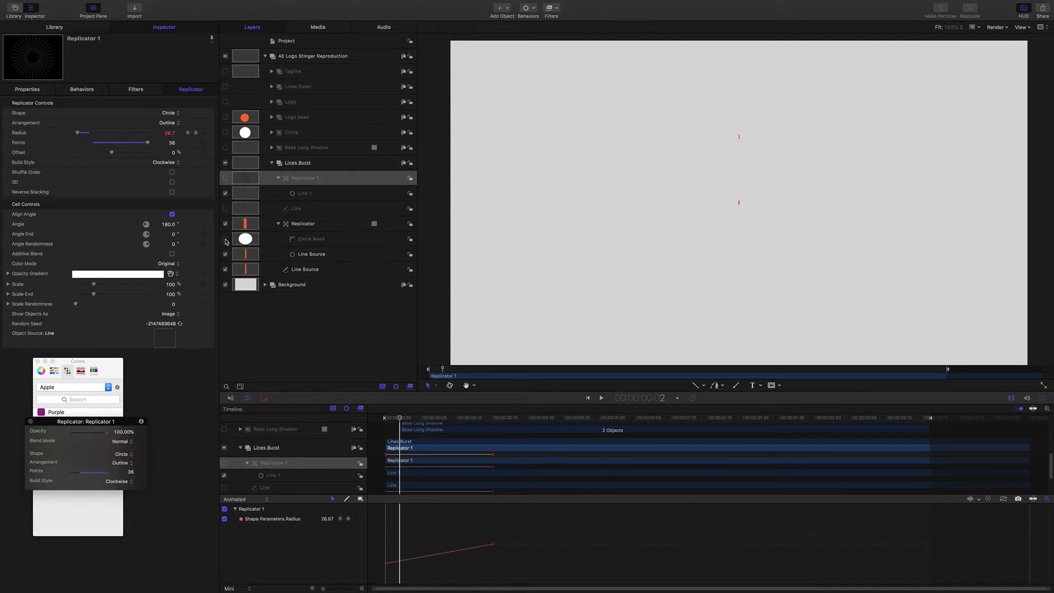
left_click(226, 240)
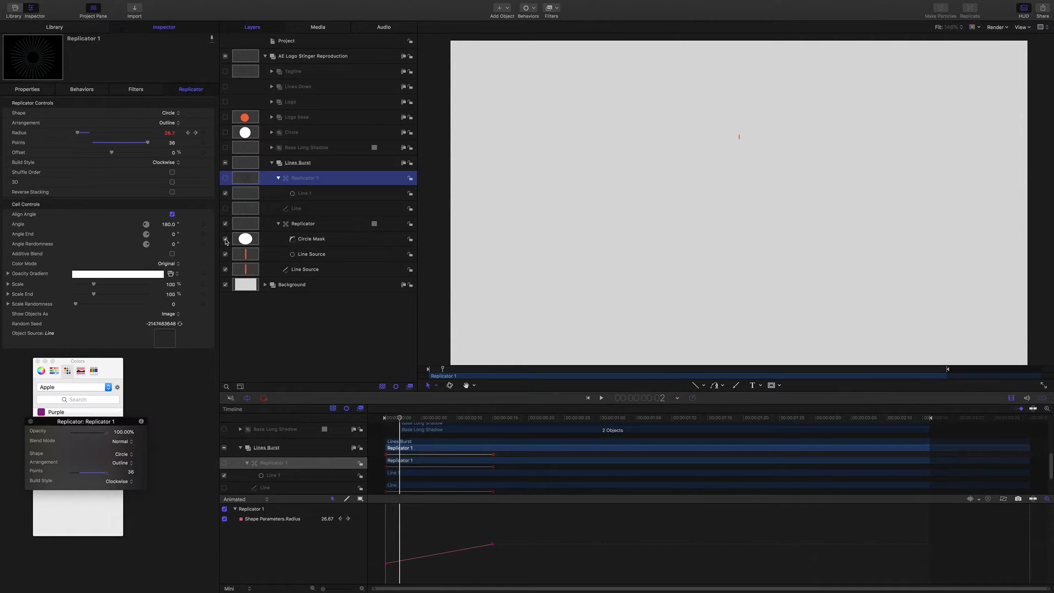
left_click_drag(400, 419, 434, 421)
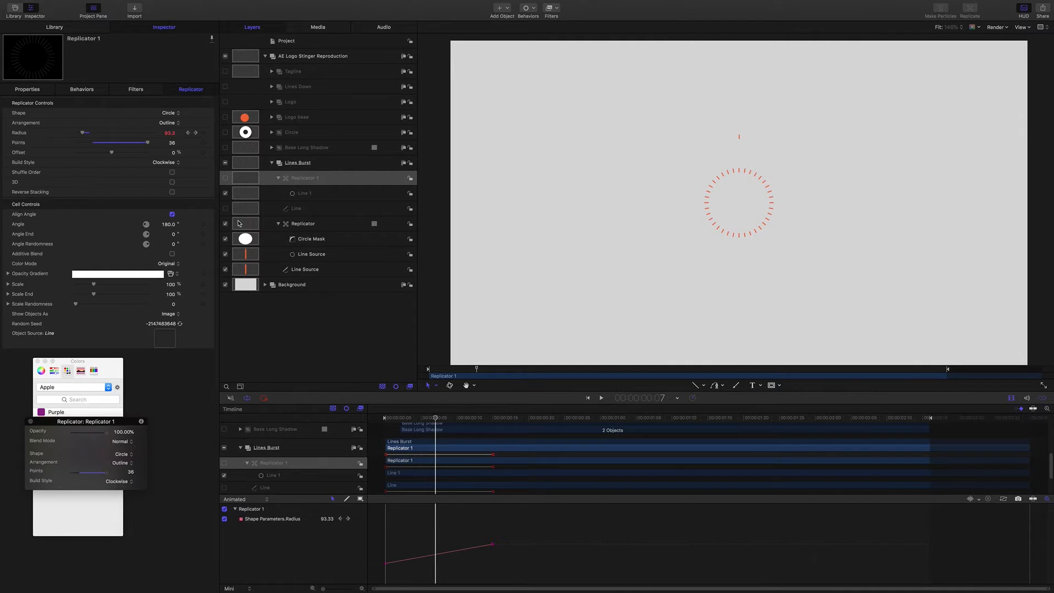
Step: Hide the Line Source shape and review the red burst back to the first frame
left_click(225, 269)
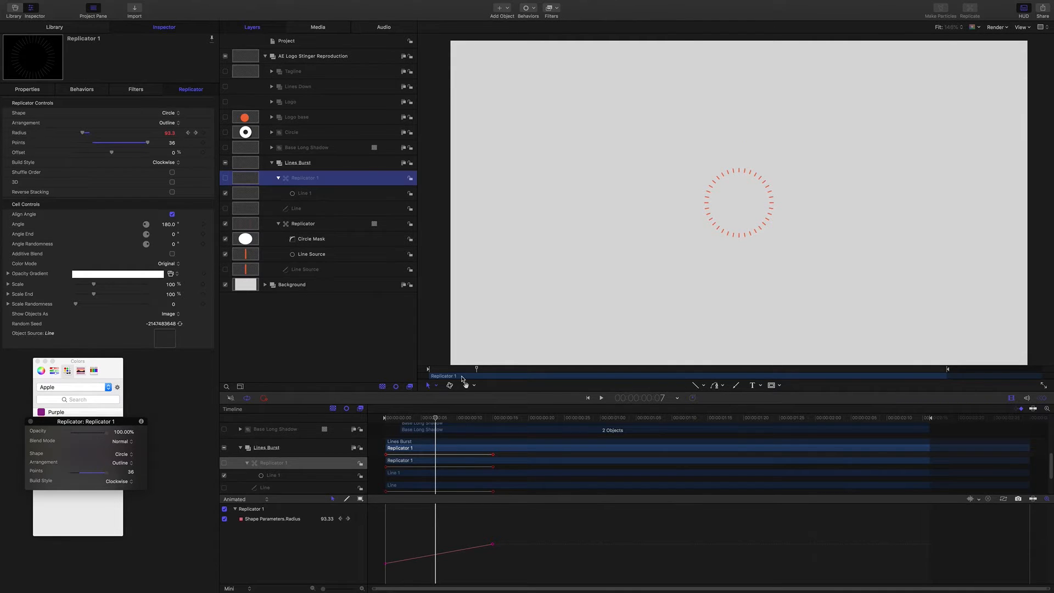
left_click_drag(436, 417, 356, 409)
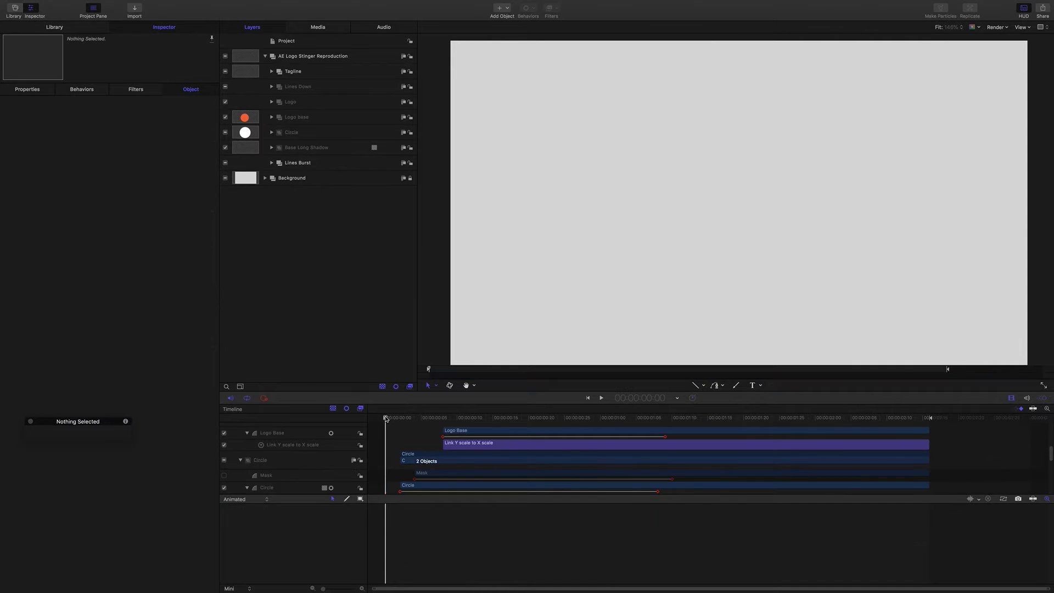
Step: Isolate the Circle group at frame 17 by hiding the Logo, Logo base, Base Long Shadow and Lines Burst groups
left_click_drag(384, 417, 557, 426)
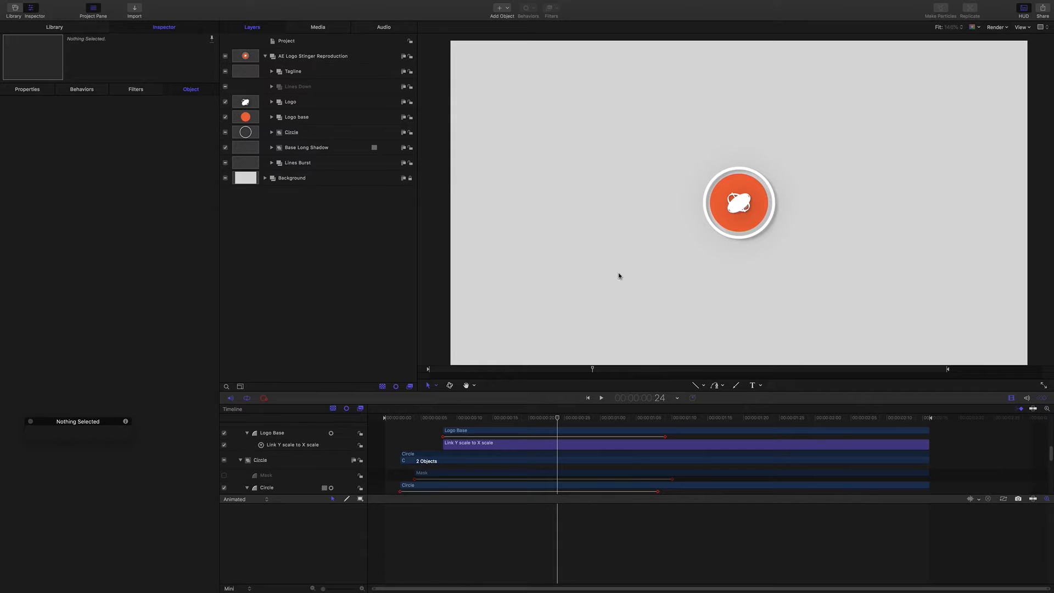
left_click_drag(558, 418, 507, 418)
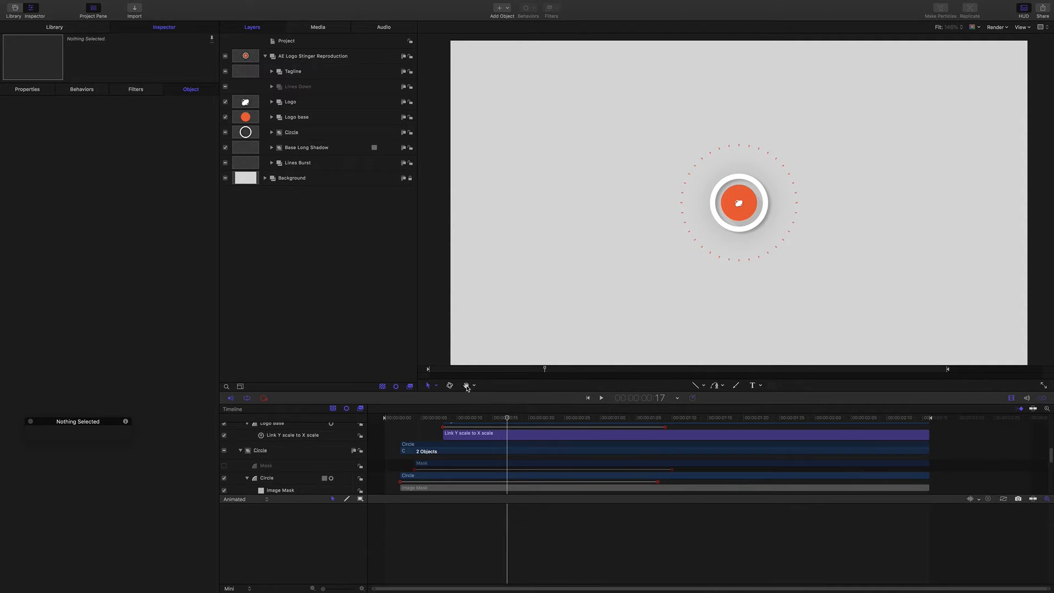
left_click(225, 117)
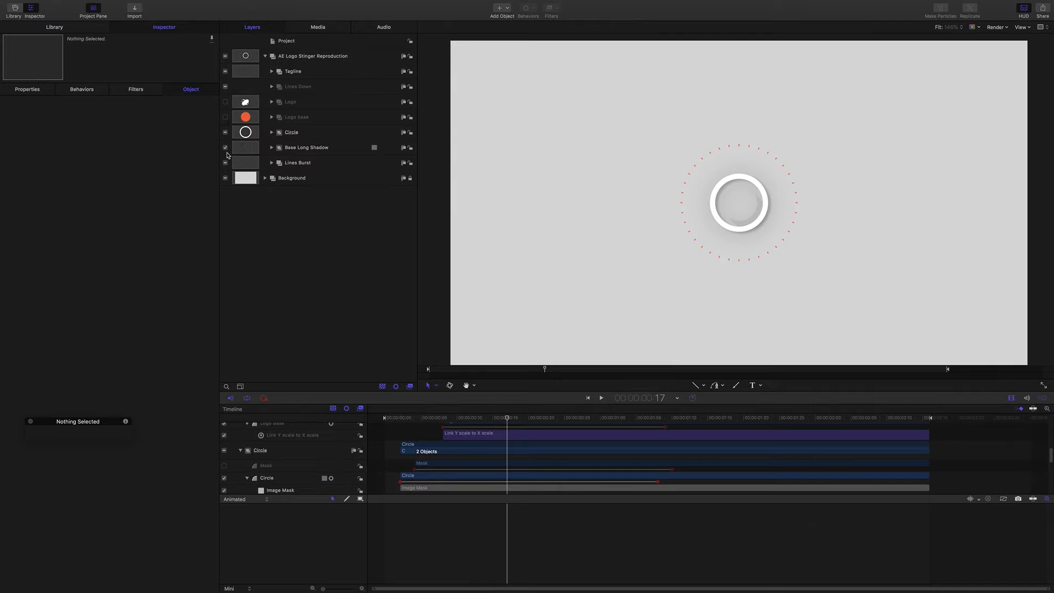
left_click(225, 147)
left_click(225, 164)
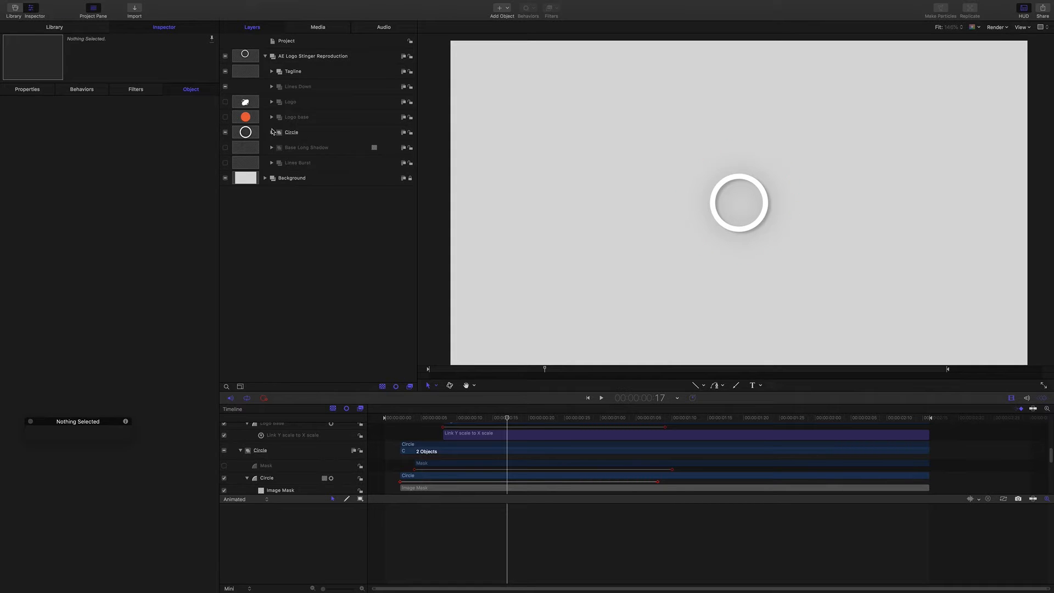
Step: Expand the Circle group and examine the inner Circle shape's scale keyframes and drop shadow properties
left_click(271, 133)
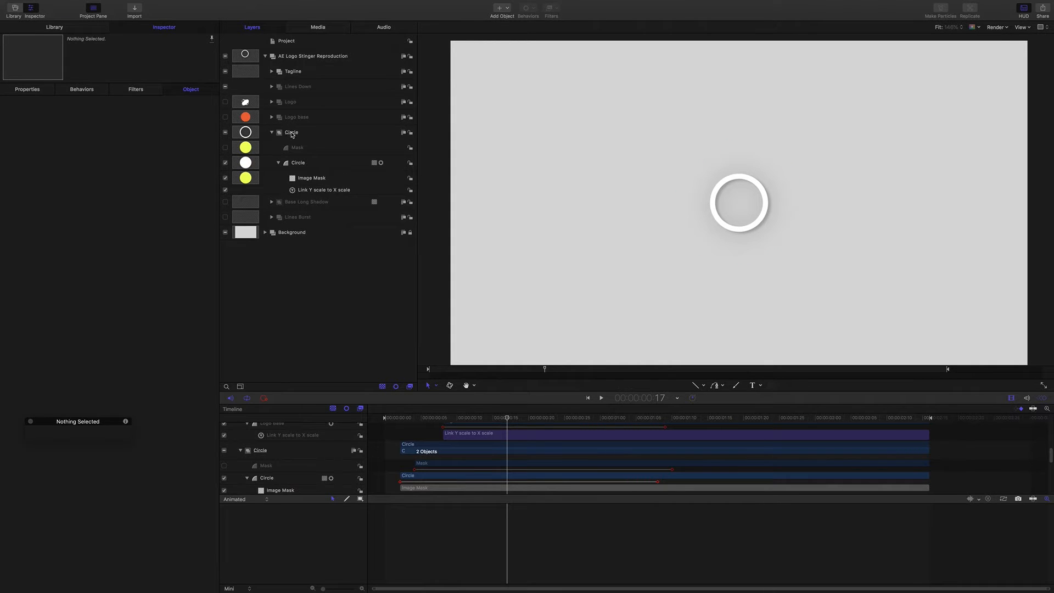
left_click(292, 133)
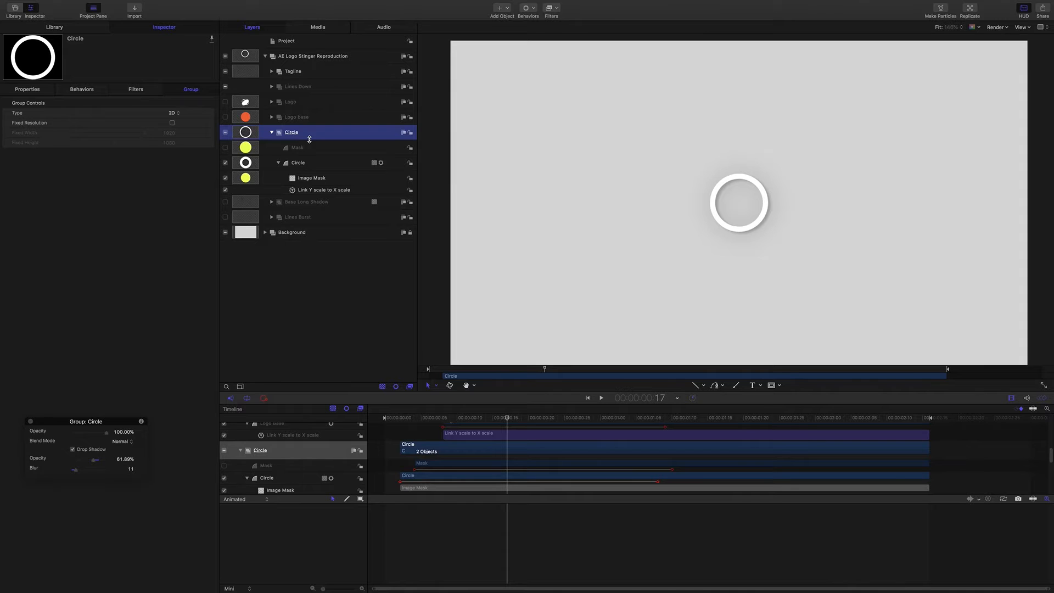
left_click(296, 163)
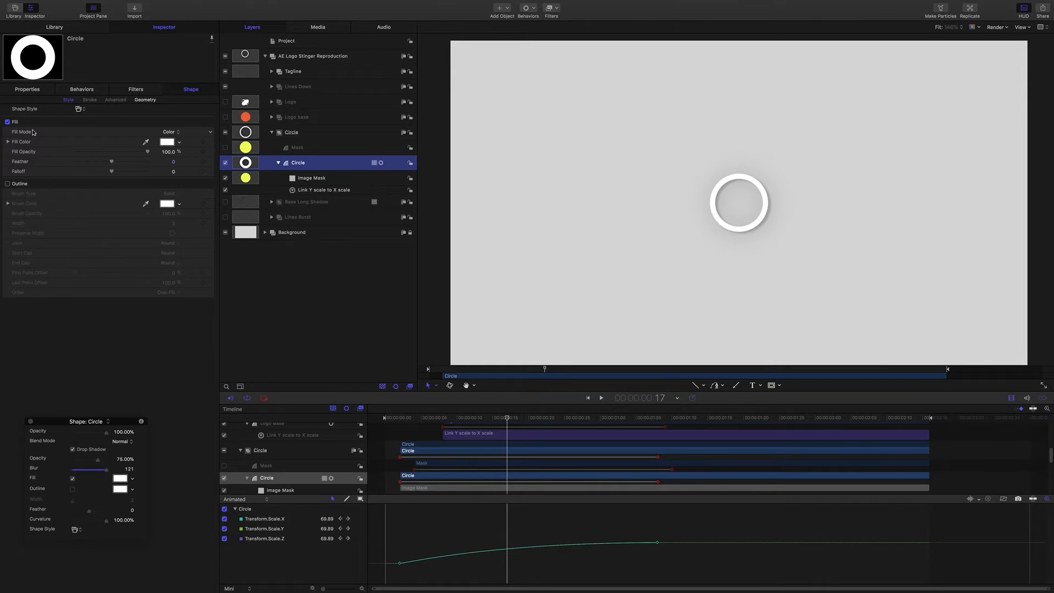
left_click(30, 90)
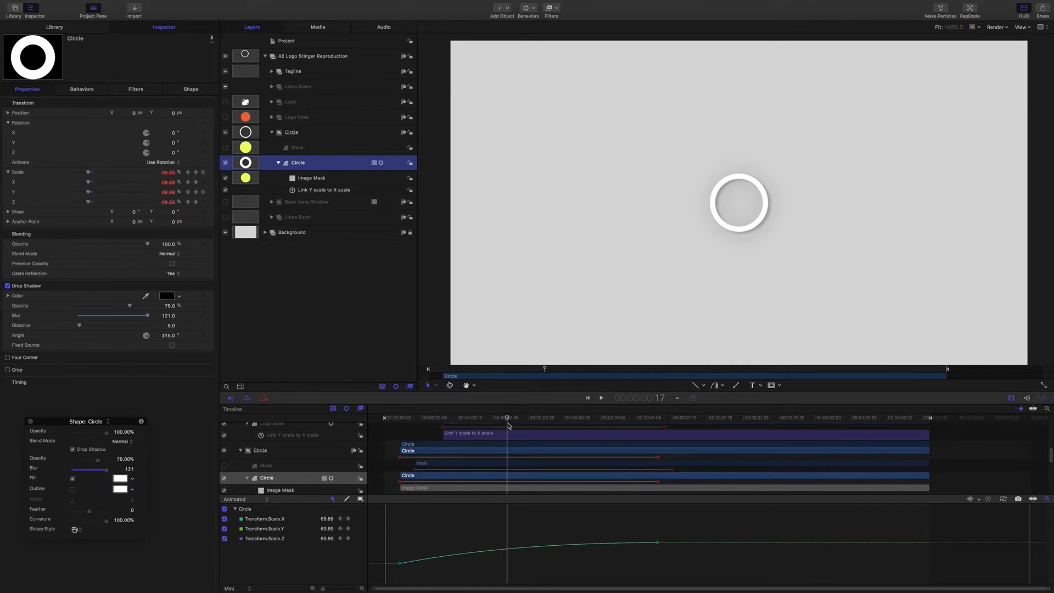
mouse_move(507, 420)
left_mouse_down()
mouse_move(398, 413)
mouse_move(656, 442)
mouse_move(571, 439)
mouse_move(571, 419)
mouse_move(500, 417)
mouse_move(509, 414)
left_mouse_up()
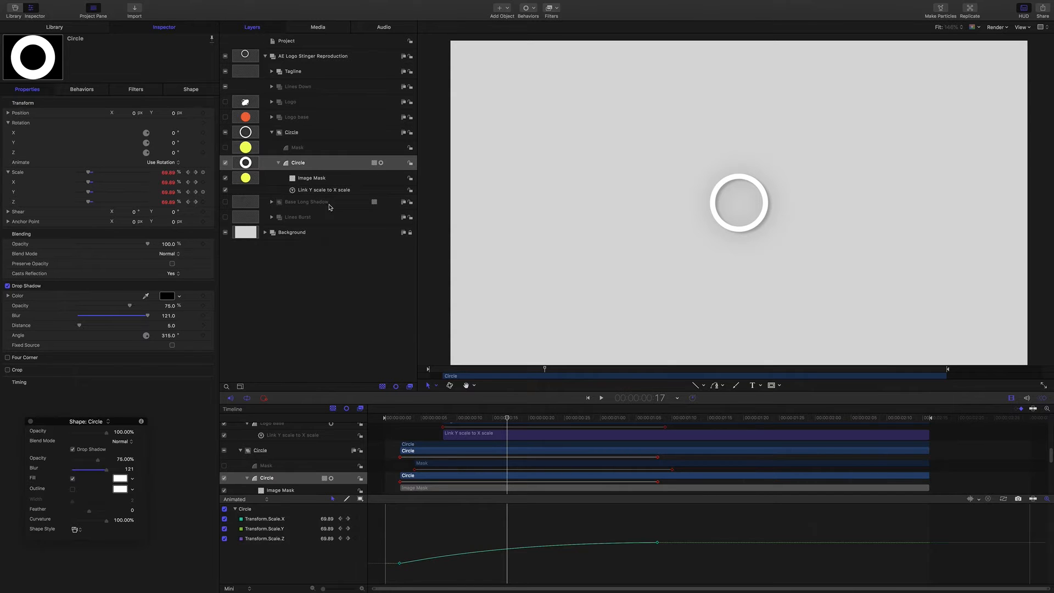
Step: Inspect the Circle's Image Mask and reveal its Mask source shape, reviewing both circles' growth up to frame 24
left_click(310, 179)
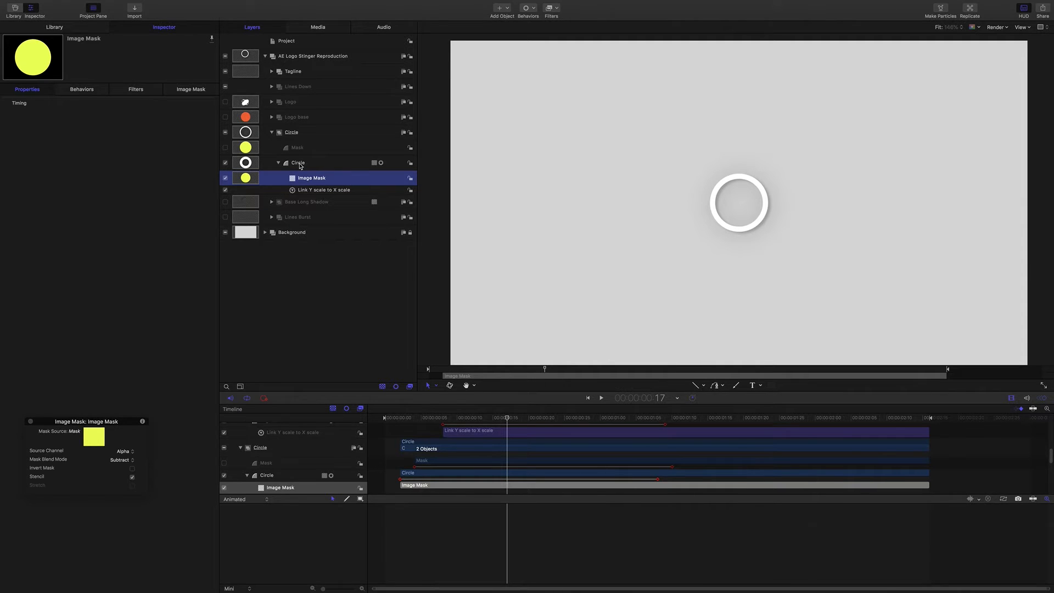
left_click(298, 148)
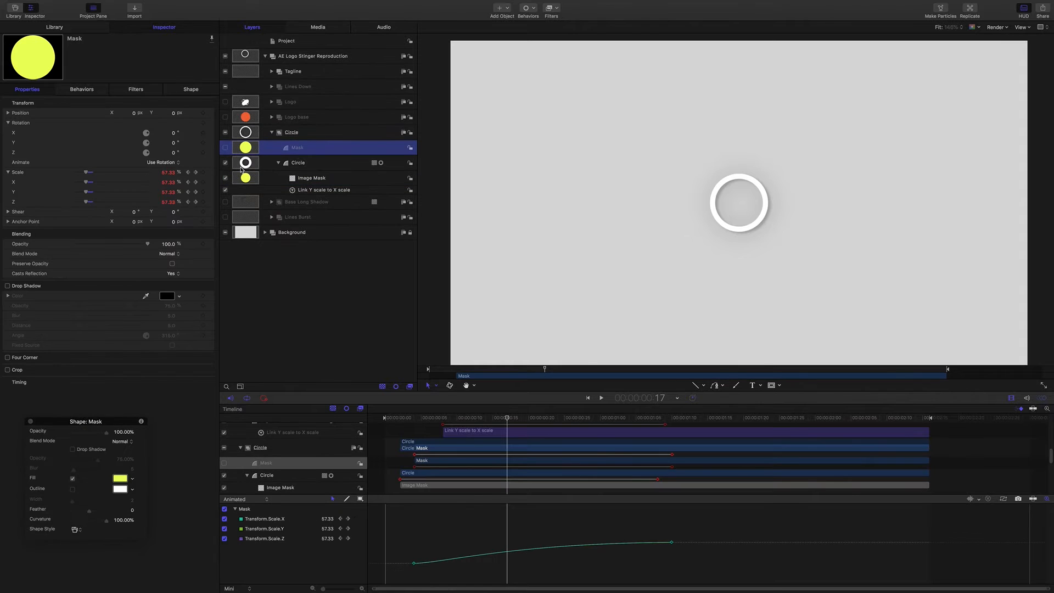
left_click(225, 148)
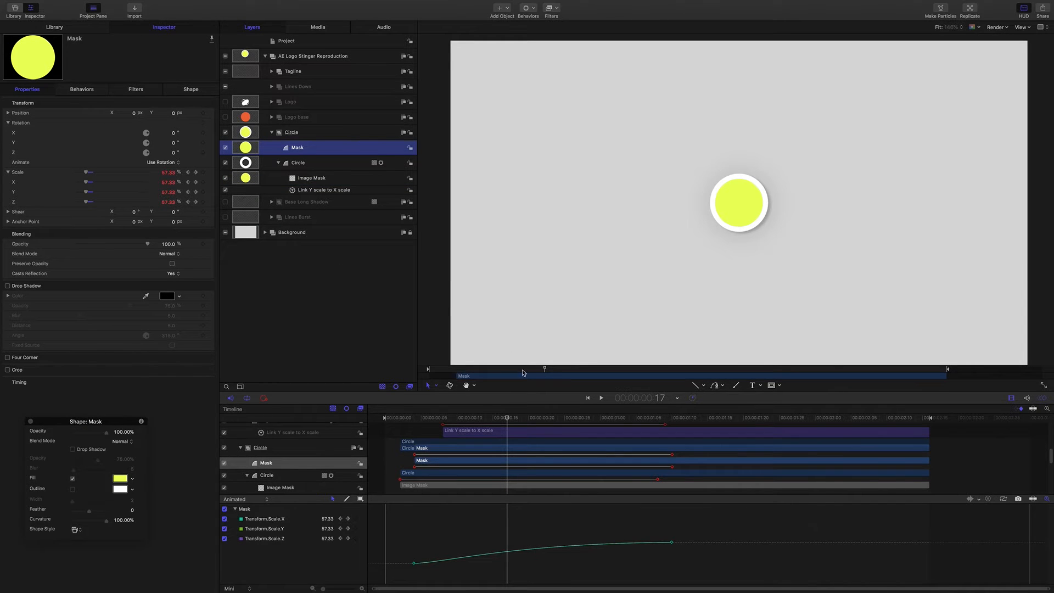
left_click_drag(507, 419, 558, 421)
scroll(636, 428, "down", 3)
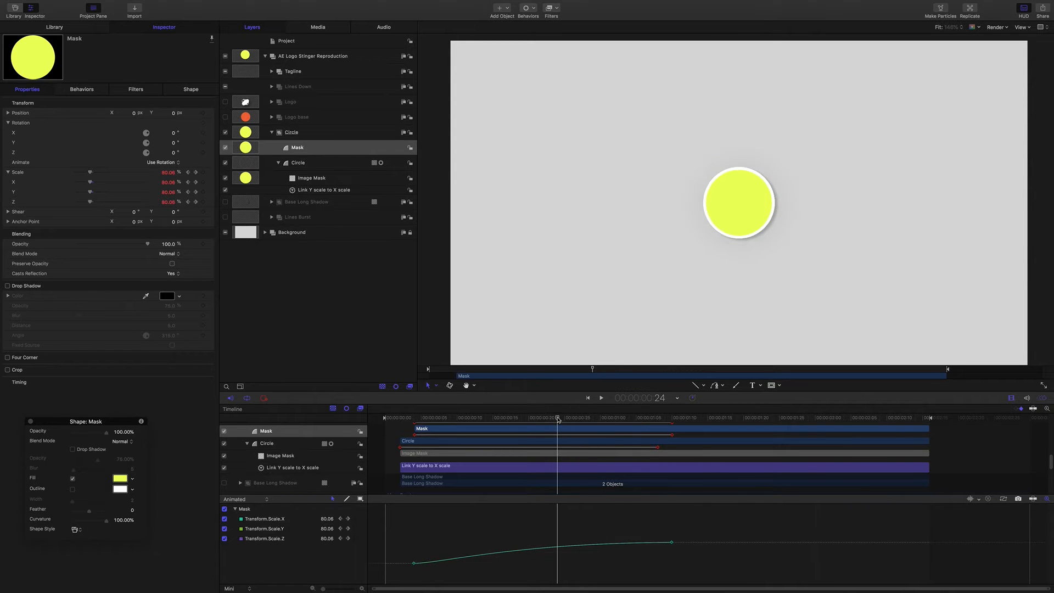
Step: Hide the Mask shape in the Circle group and review the remaining white ring back at frame 17
left_click(225, 148)
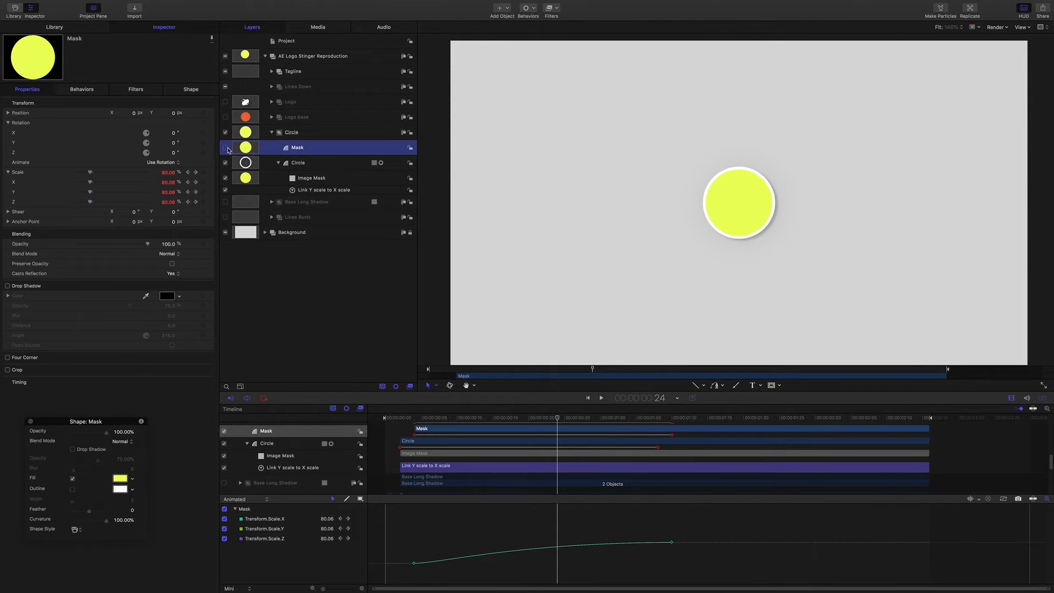
left_click(548, 419)
left_click_drag(548, 418, 513, 418)
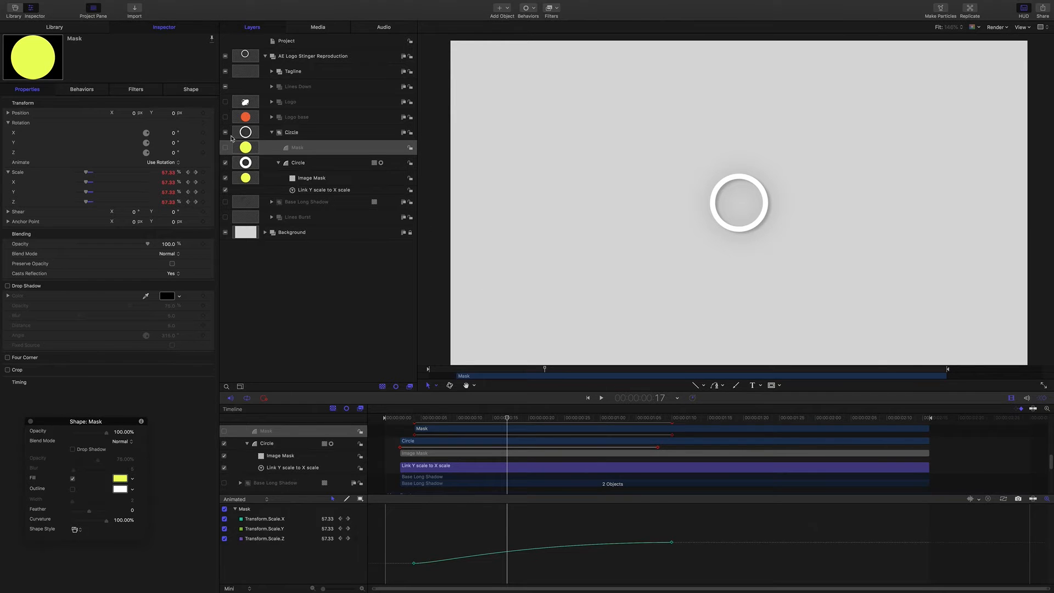
Step: Collapse the Circle group, make the Logo base and Logo groups visible again, and review the animation back to frame 9
left_click(271, 132)
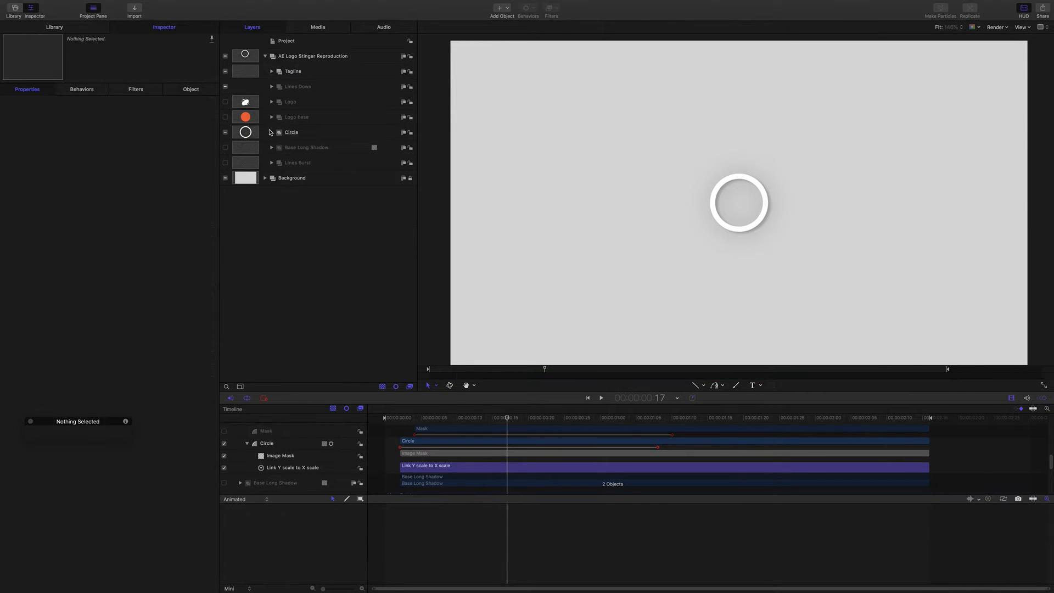
left_click(225, 117)
left_click(225, 102)
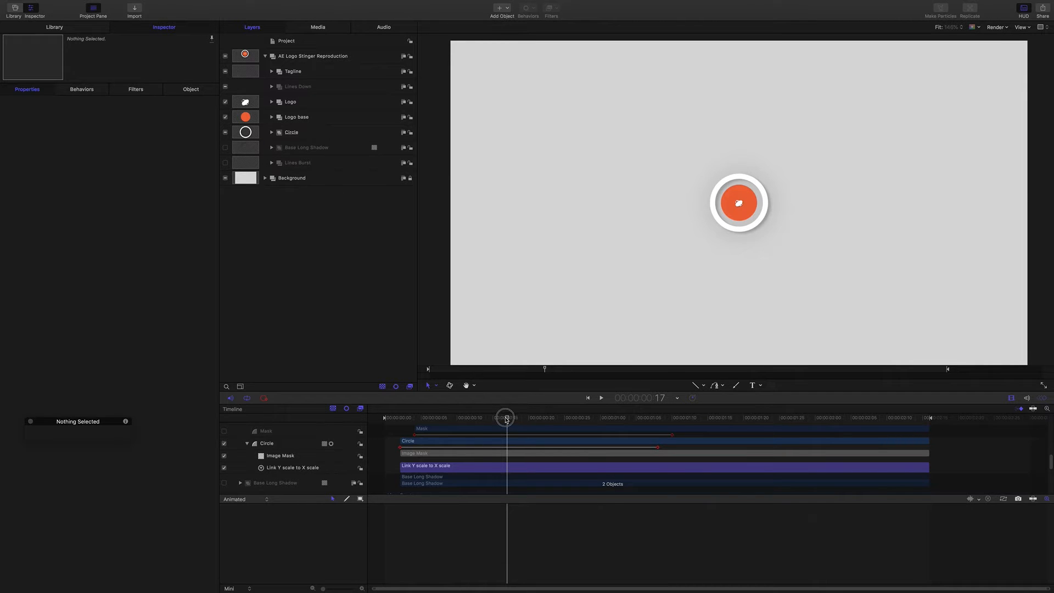
left_click_drag(506, 418, 449, 411)
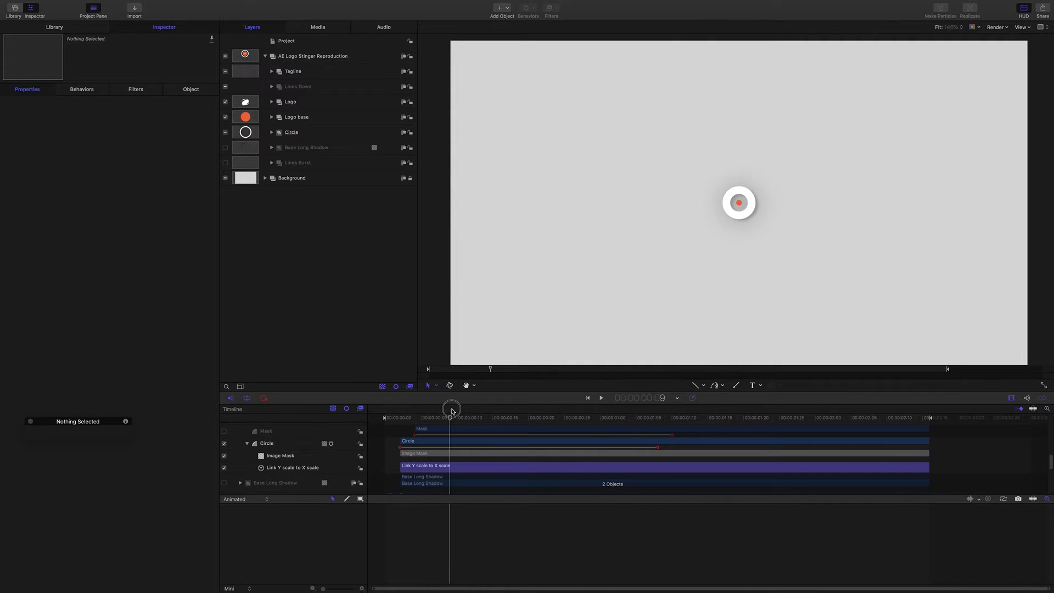
Step: Expand the Logo base group and examine the Logo Base shape's scale animation up to frame 1:09 and back to frame 28
left_click(272, 117)
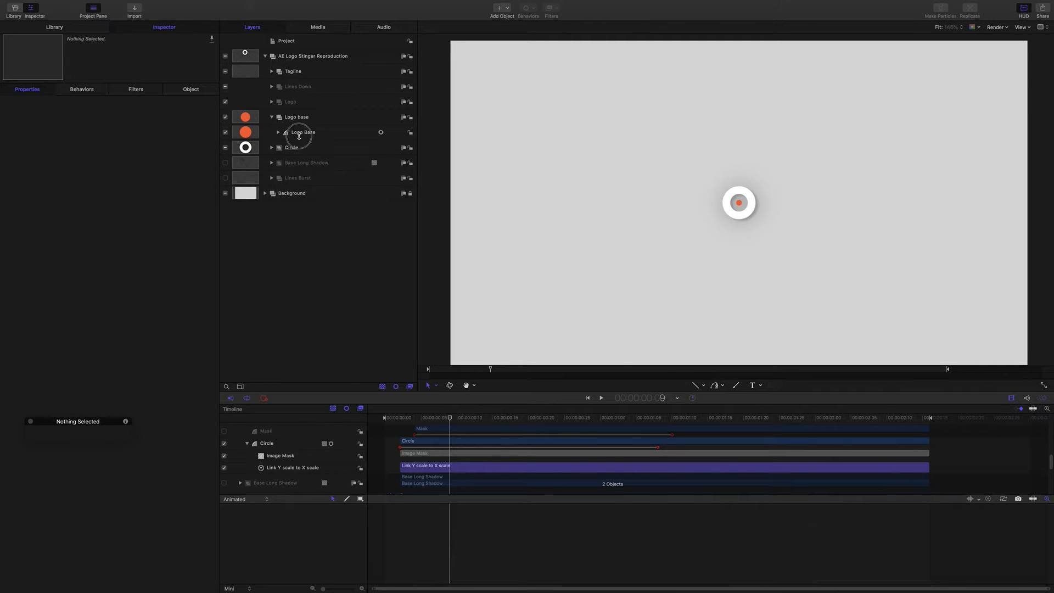
left_click(281, 133)
left_click(279, 133)
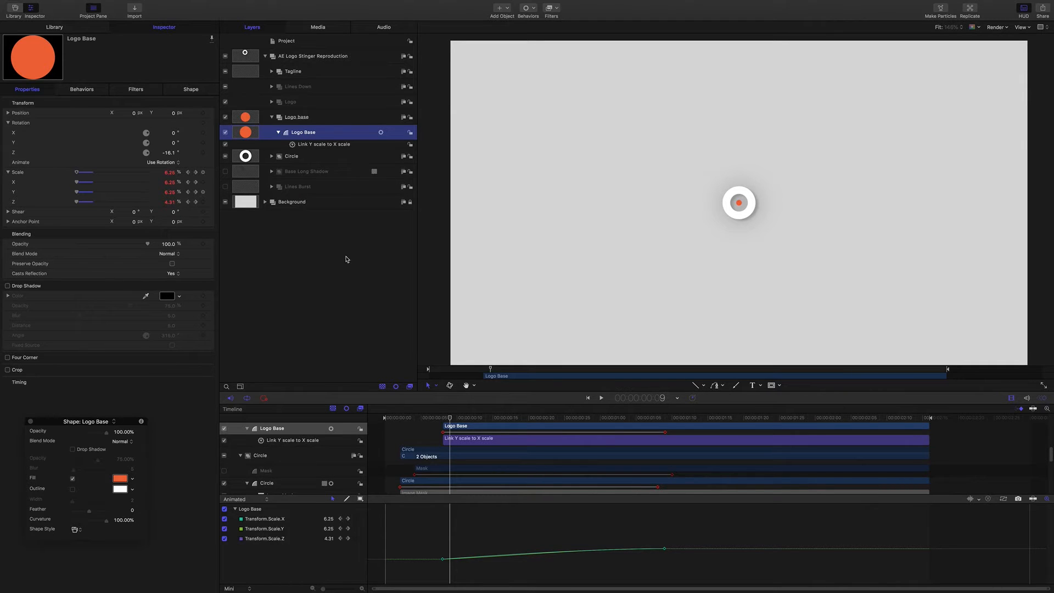
left_click_drag(451, 420, 666, 424)
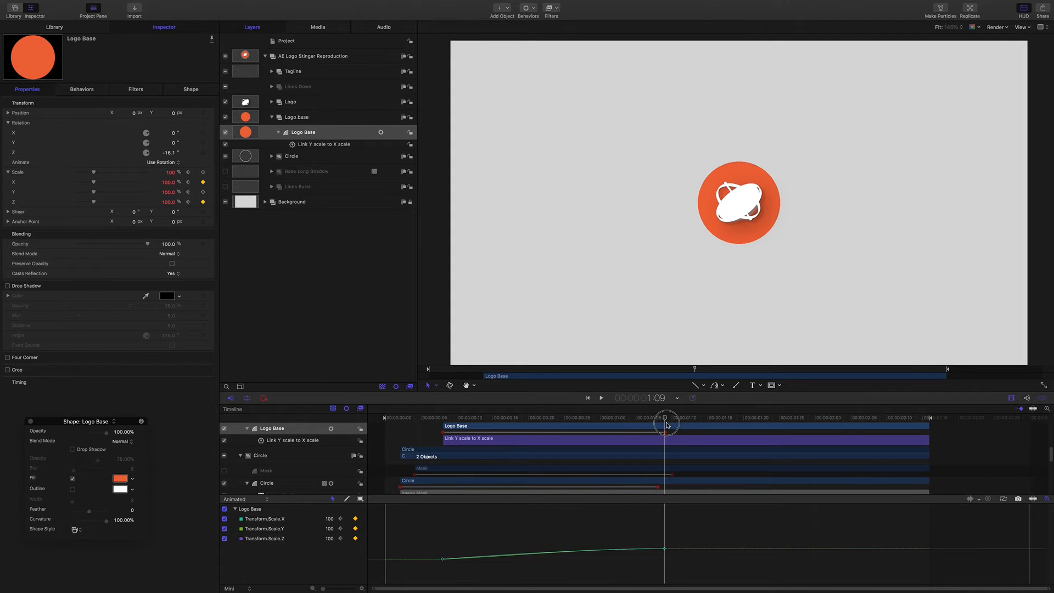
left_click_drag(667, 425, 586, 420)
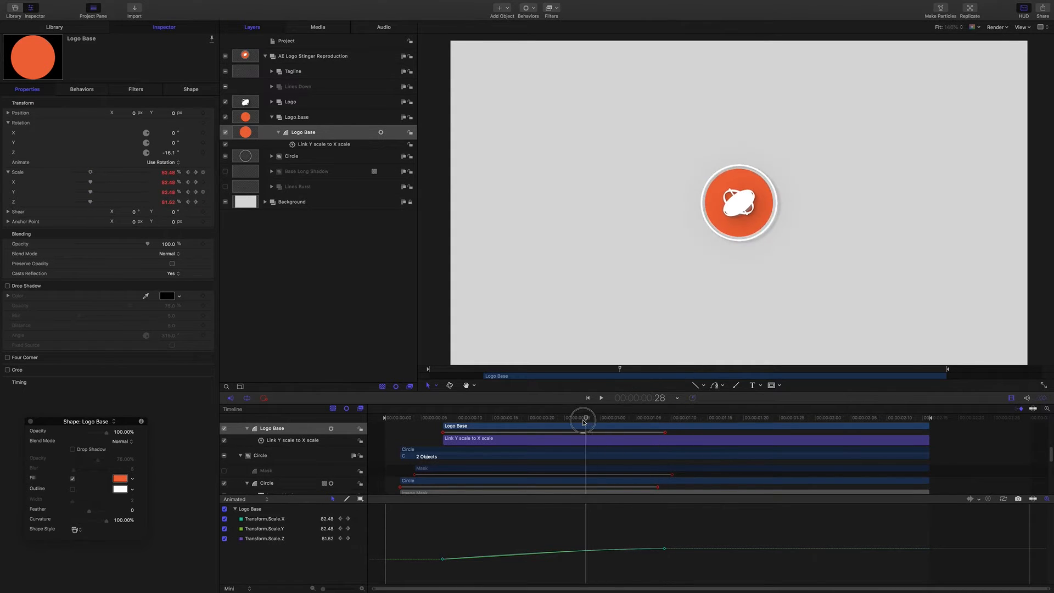
Step: Expand the Logo group and examine the properties, filters and link behaviors of its two Apple Motion Logo layers
left_click(271, 117)
left_click(290, 103)
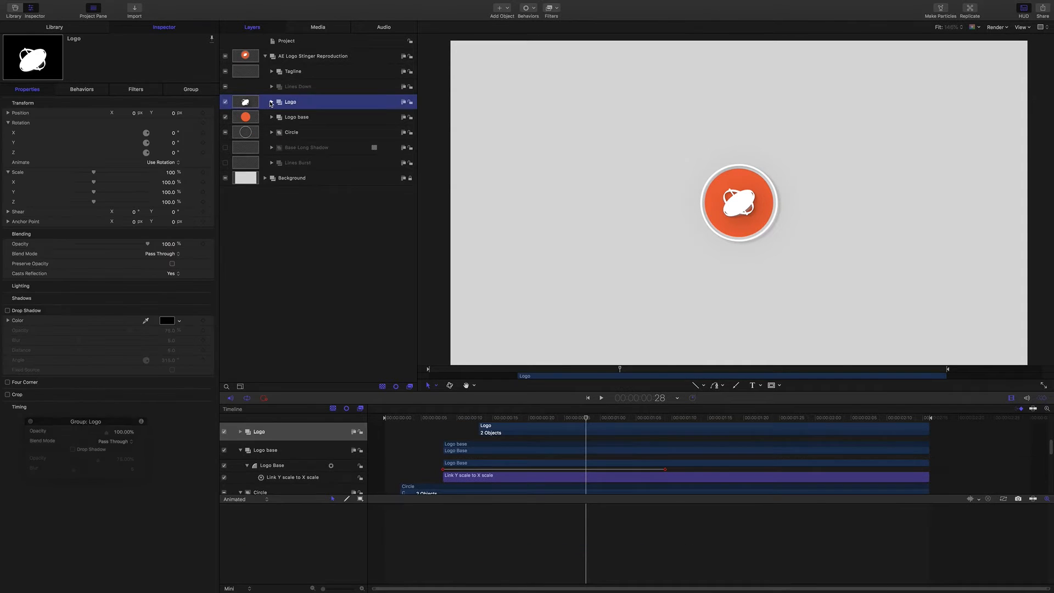
left_click(271, 103)
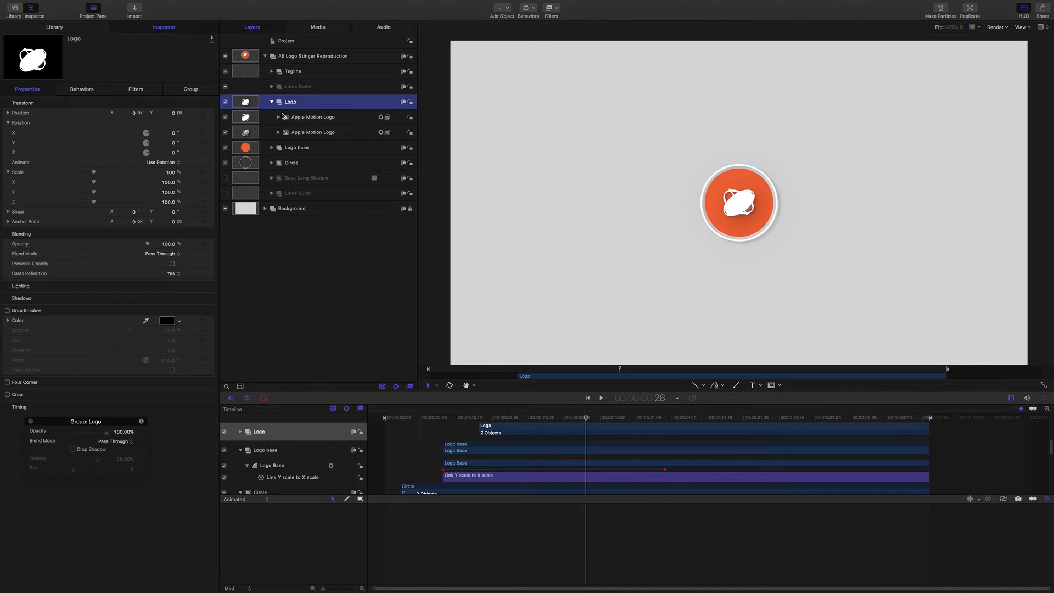
left_click(283, 118)
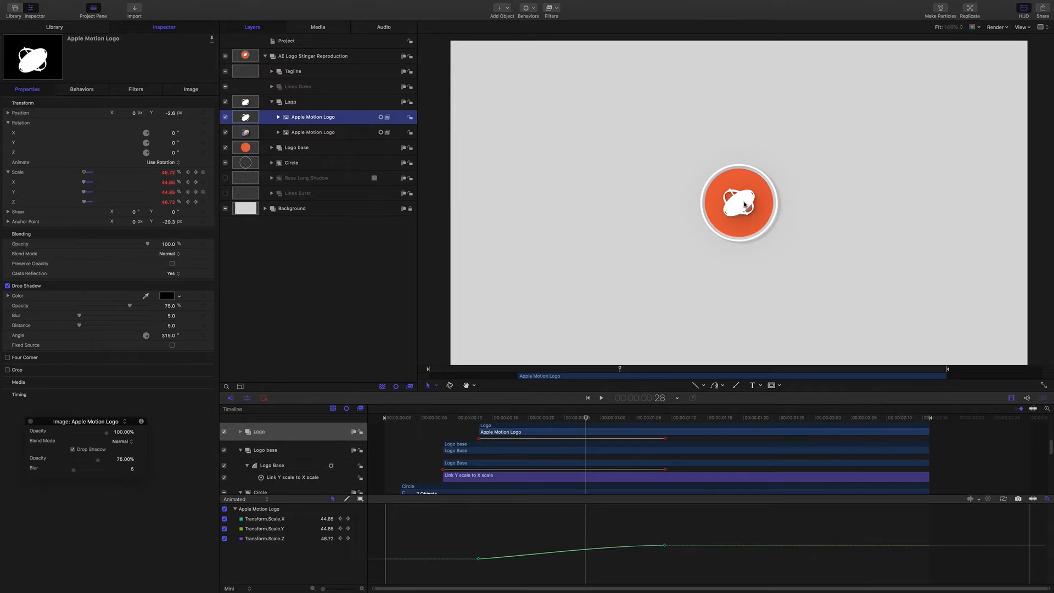
left_click(277, 116)
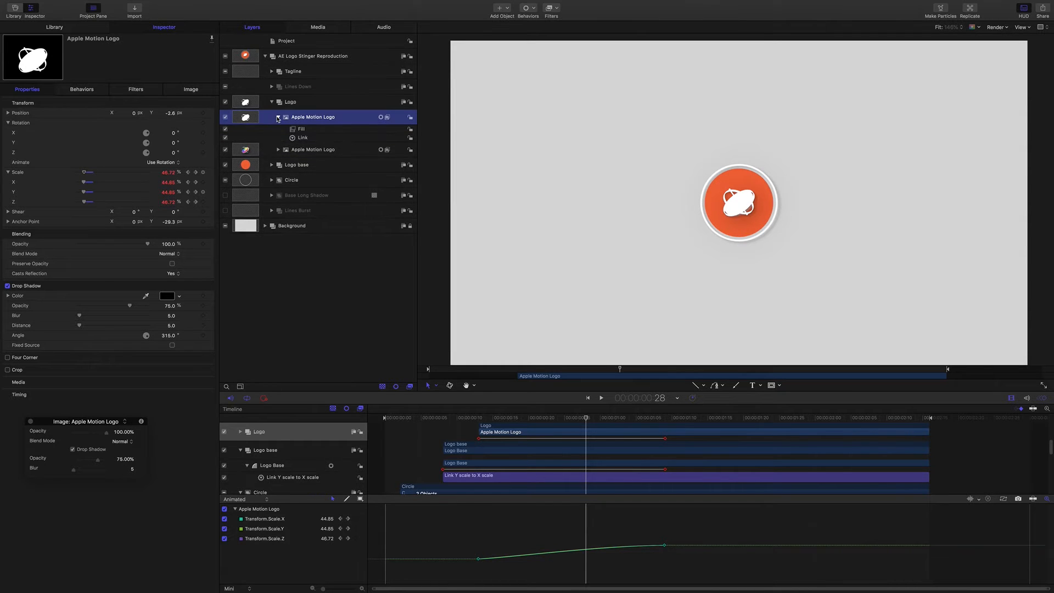
left_click(278, 150)
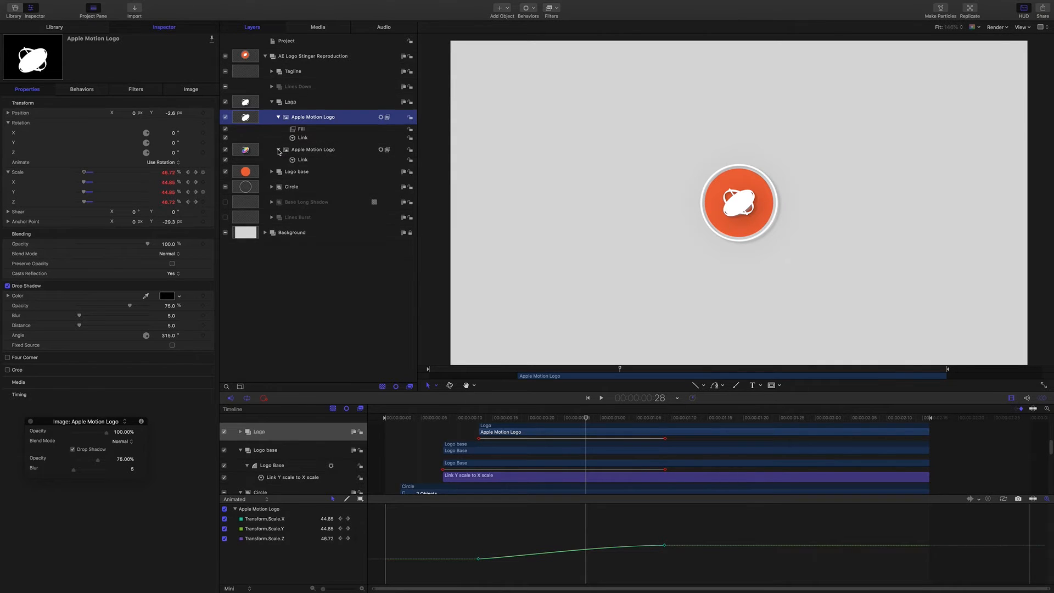
Step: Briefly hide the white Apple Motion Logo layer, examine the extruded copy's drop shadow beneath it, and collapse the Logo group
left_click(225, 118)
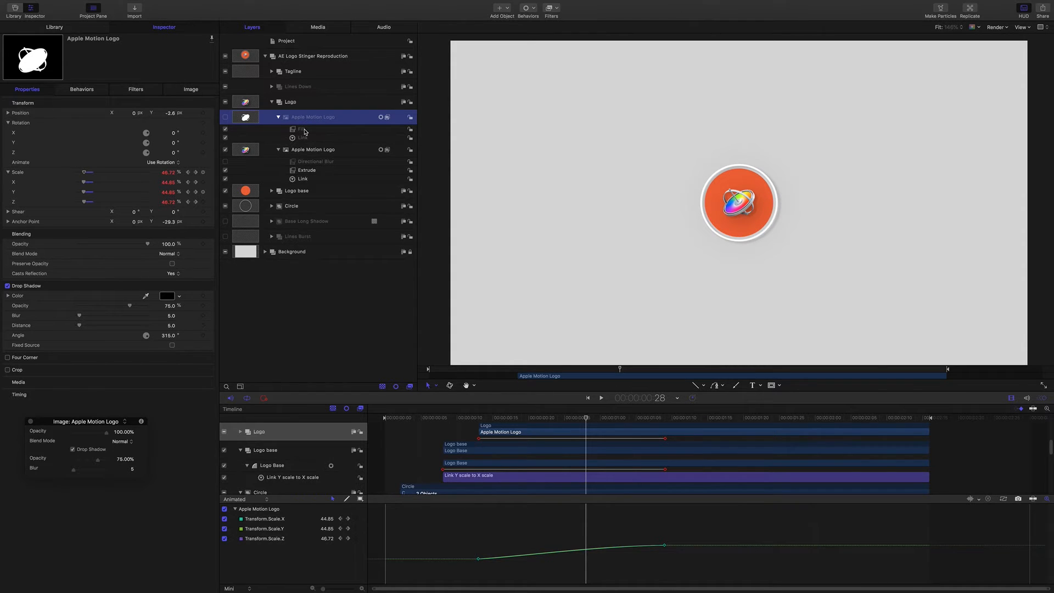
left_click(225, 117)
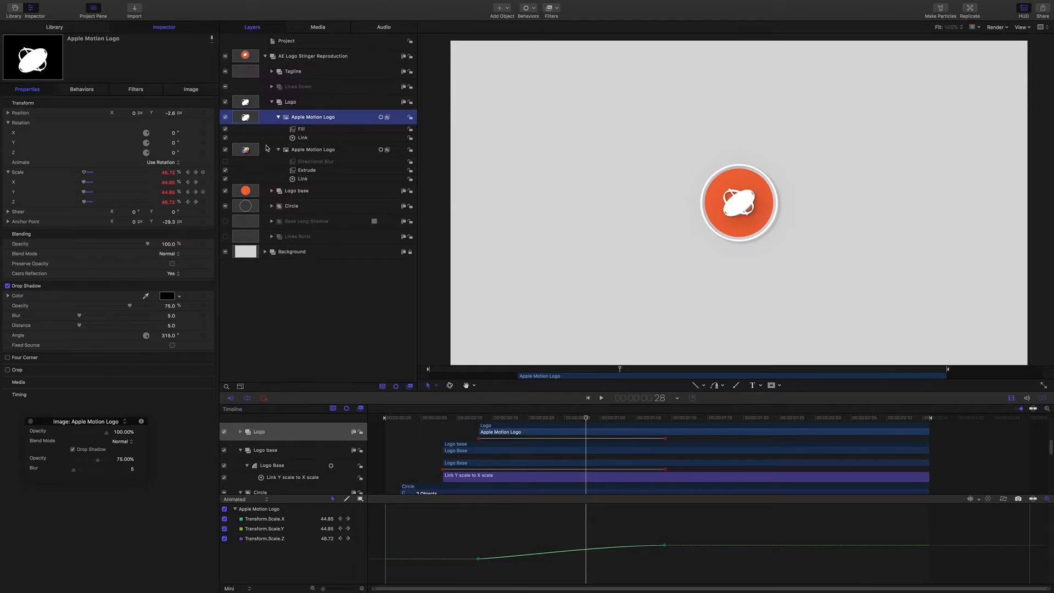
left_click(305, 152)
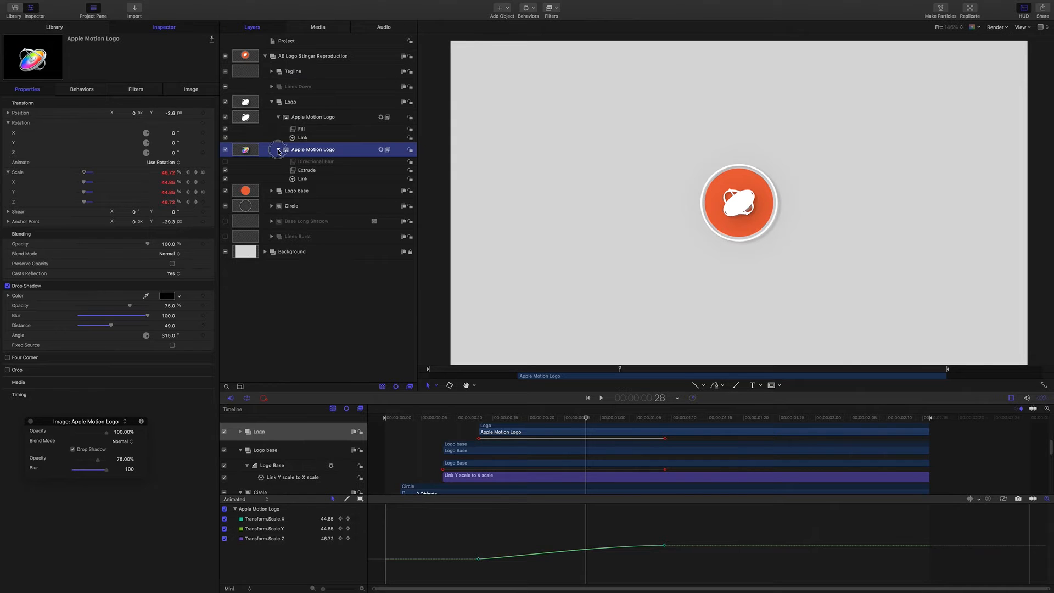
left_click(279, 149)
left_click(271, 102)
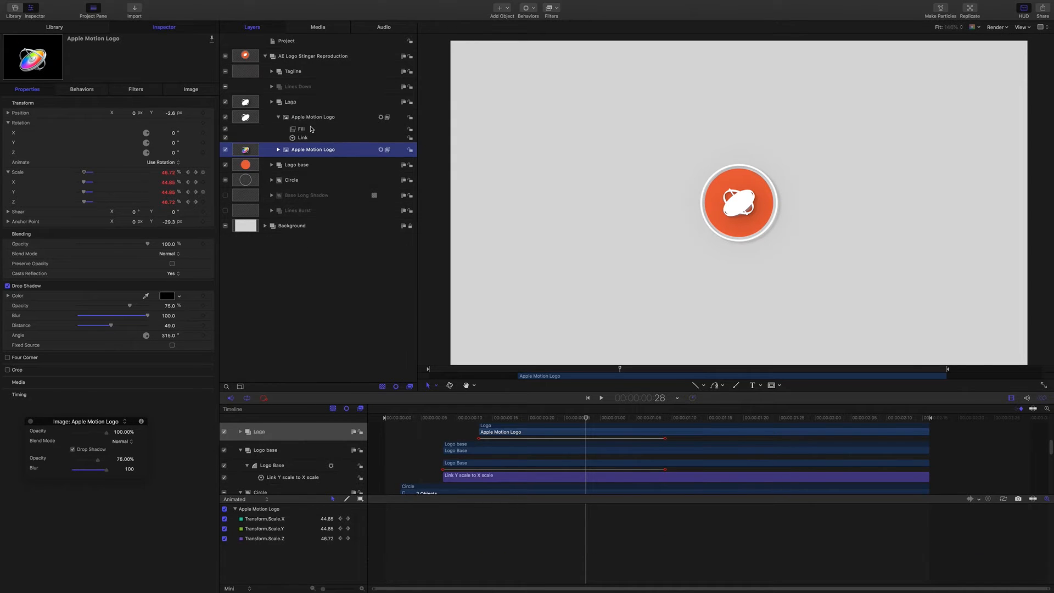
Step: Make the Base Long Shadow and Lines Burst groups visible and play the animation from the first frame to the tagline reveal
left_click_drag(586, 419, 385, 419)
left_click(225, 148)
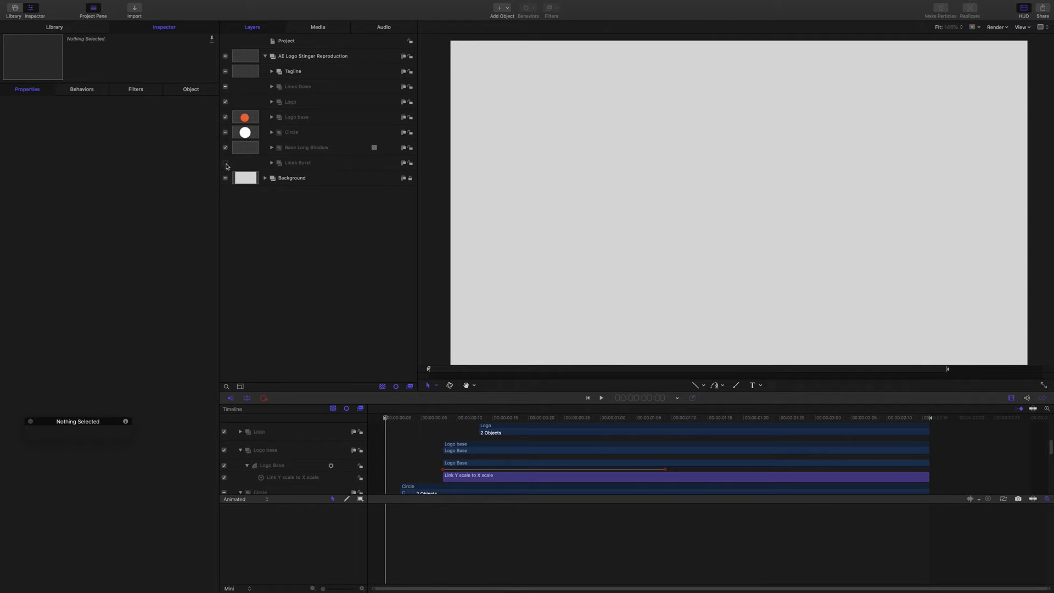
left_click(225, 163)
key("space")
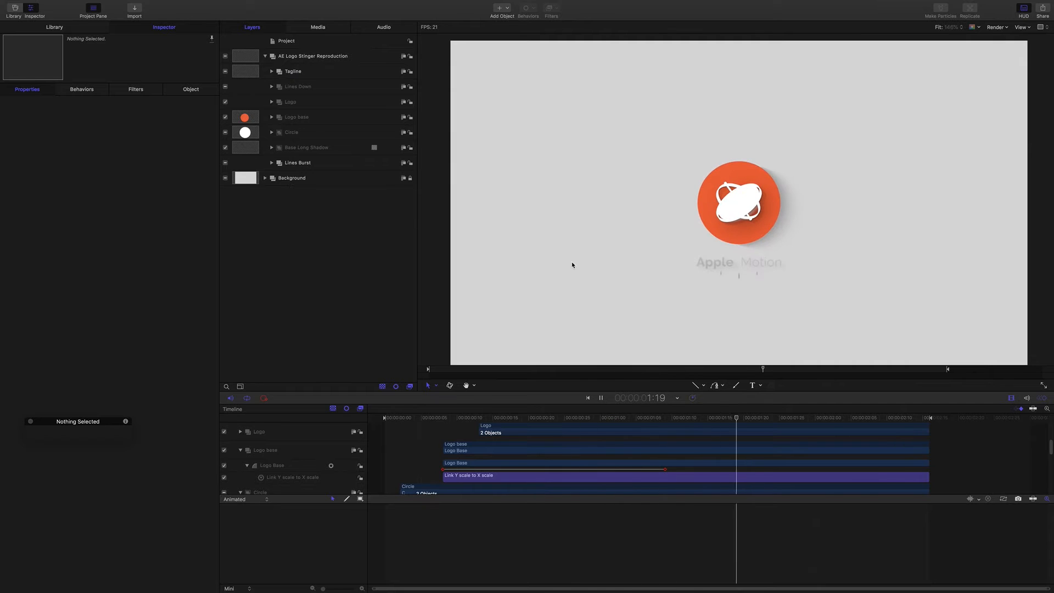
key("space")
mouse_move(745, 419)
left_mouse_down()
mouse_move(622, 404)
mouse_move(750, 412)
left_mouse_up()
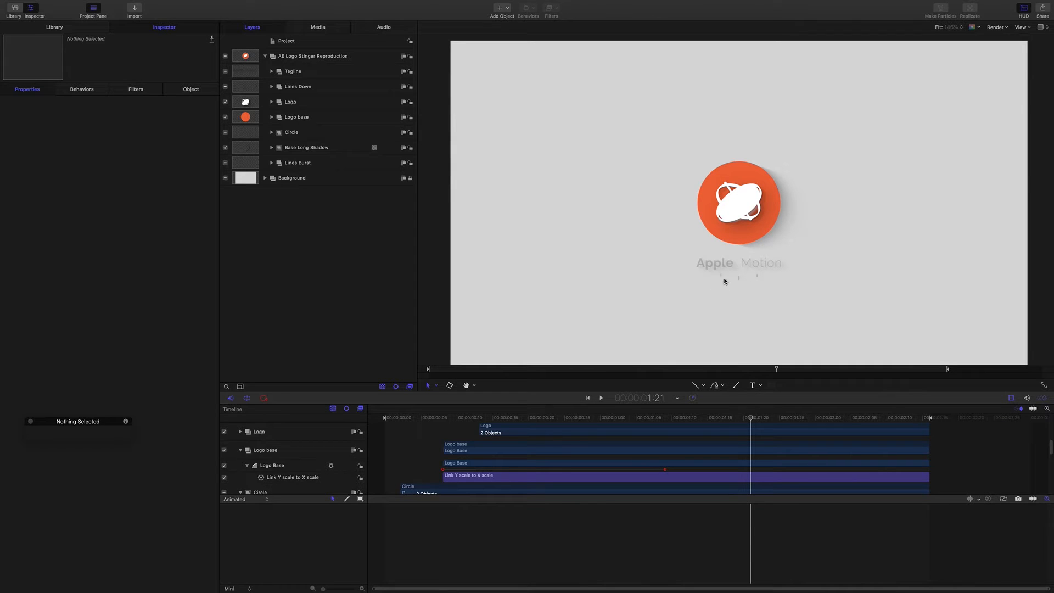
Step: Expand the Tagline group and examine the Apple Motion text's position and opacity keyframes from frame 1:02 to 1:19
left_click_drag(753, 416, 615, 404)
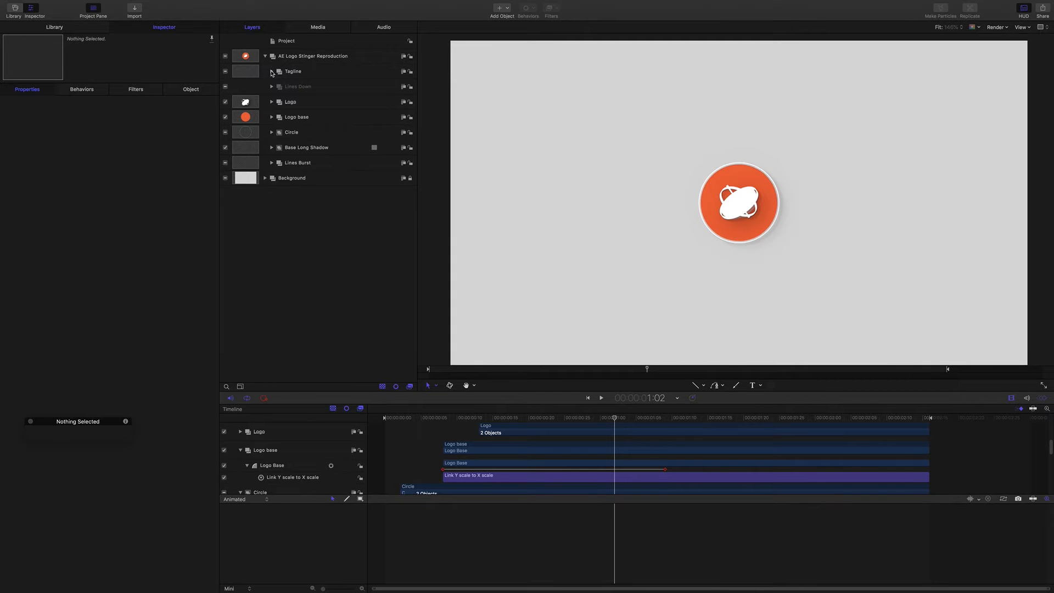
left_click(271, 72)
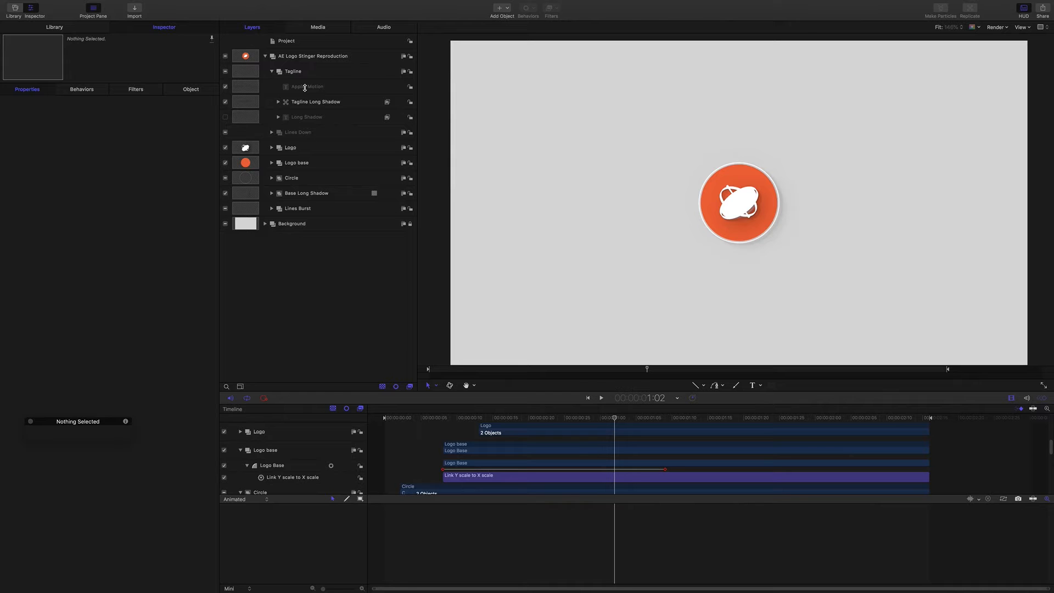
left_click(295, 72)
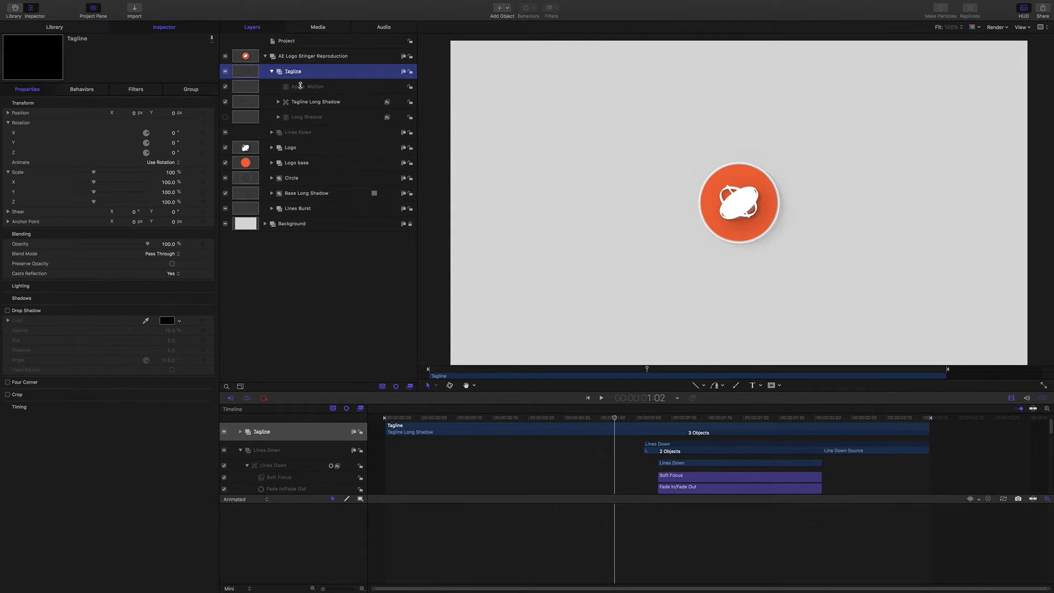
left_click(299, 87)
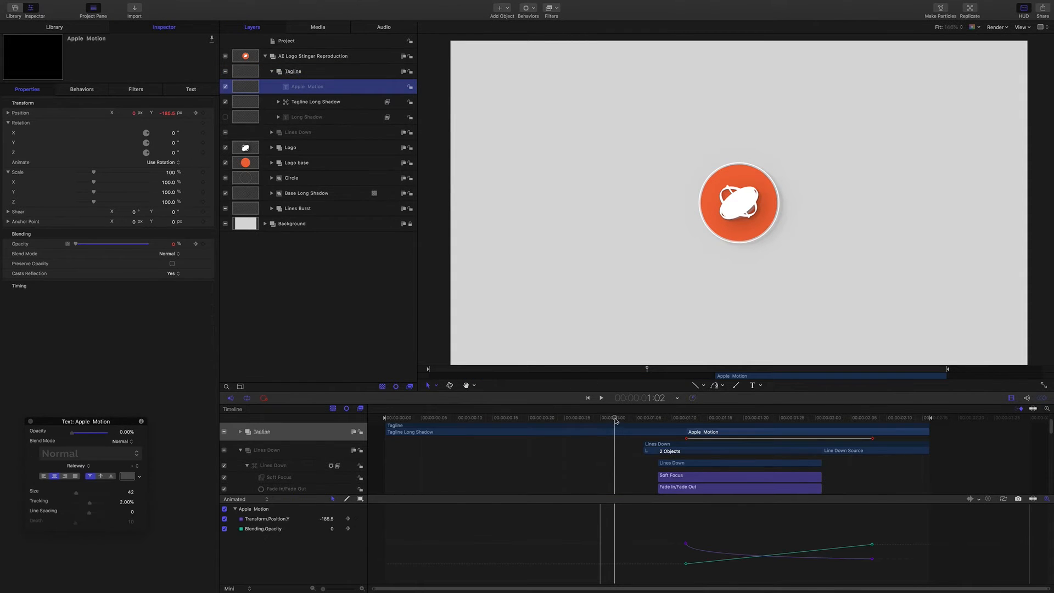
left_click_drag(614, 419, 737, 421)
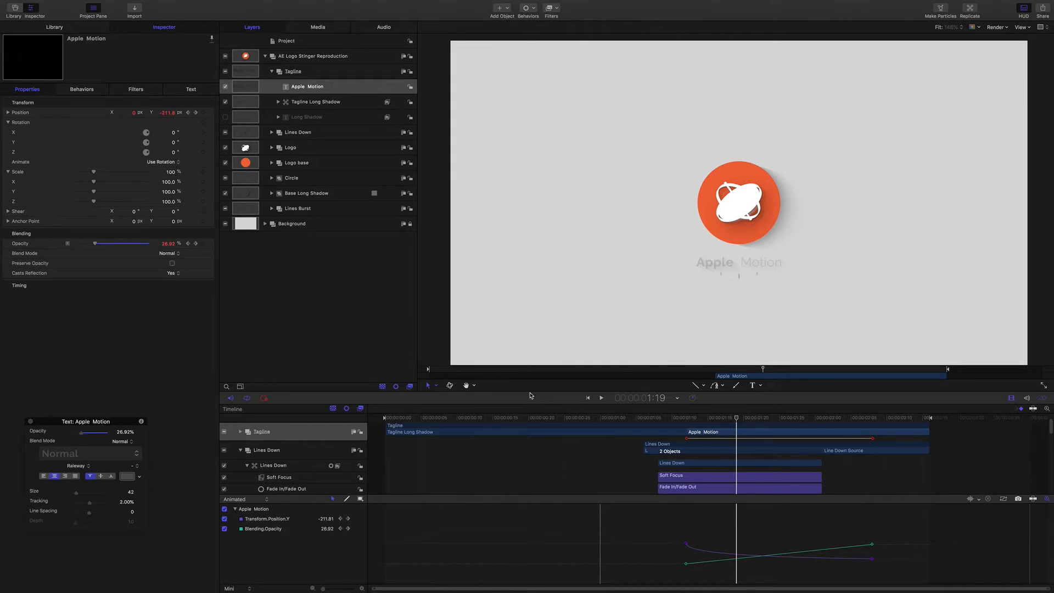
Step: Review the tagline text dropping and fading in beneath the logo by scrubbing and replaying, stopping at frame 1:20
left_click_drag(737, 419, 773, 420)
left_click(794, 419)
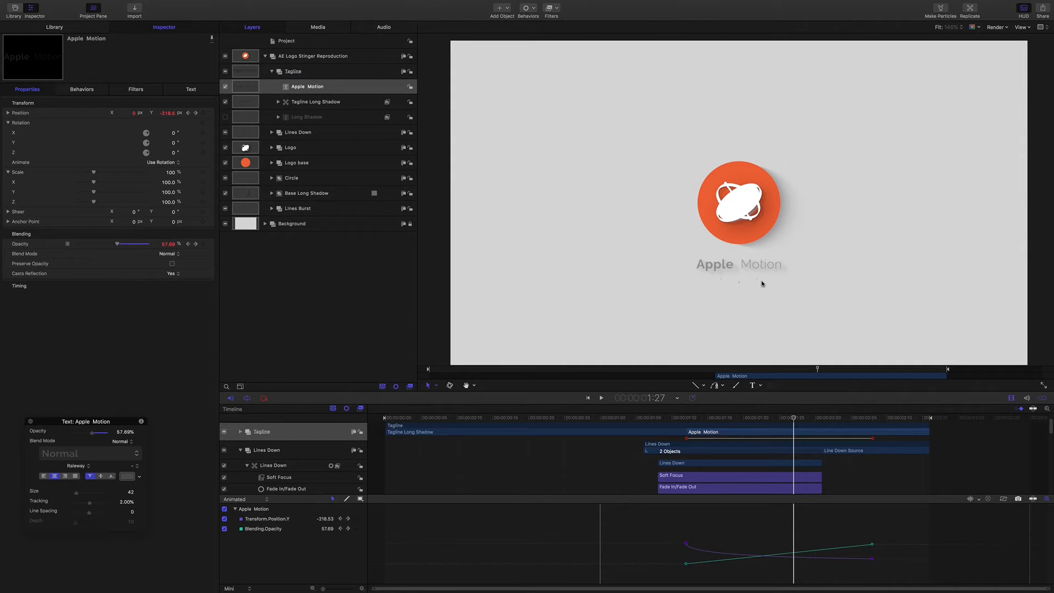
left_click(805, 419)
left_click_drag(839, 421, 636, 397)
key("space")
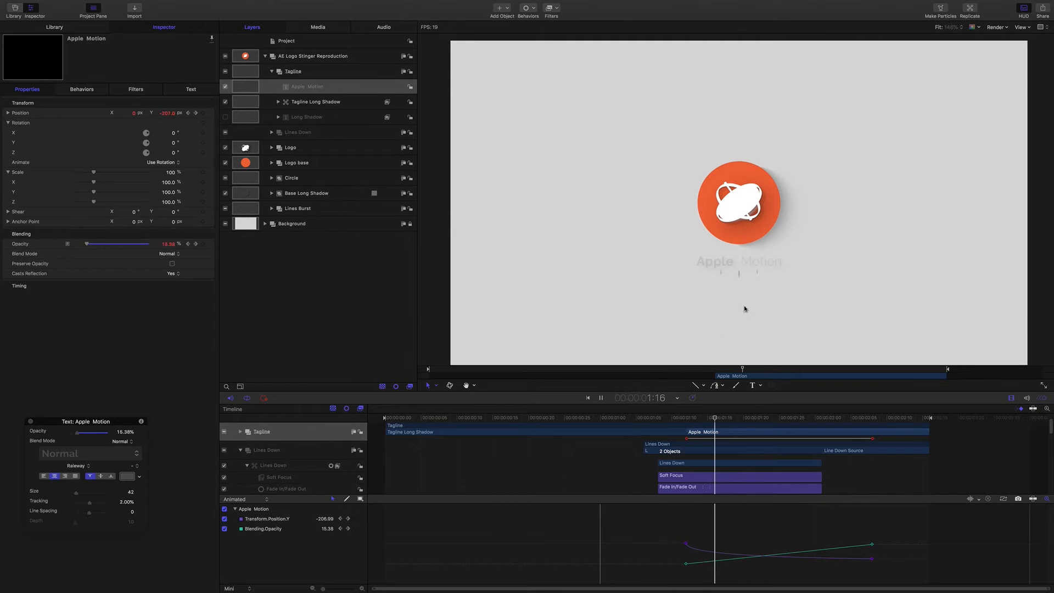
key("space")
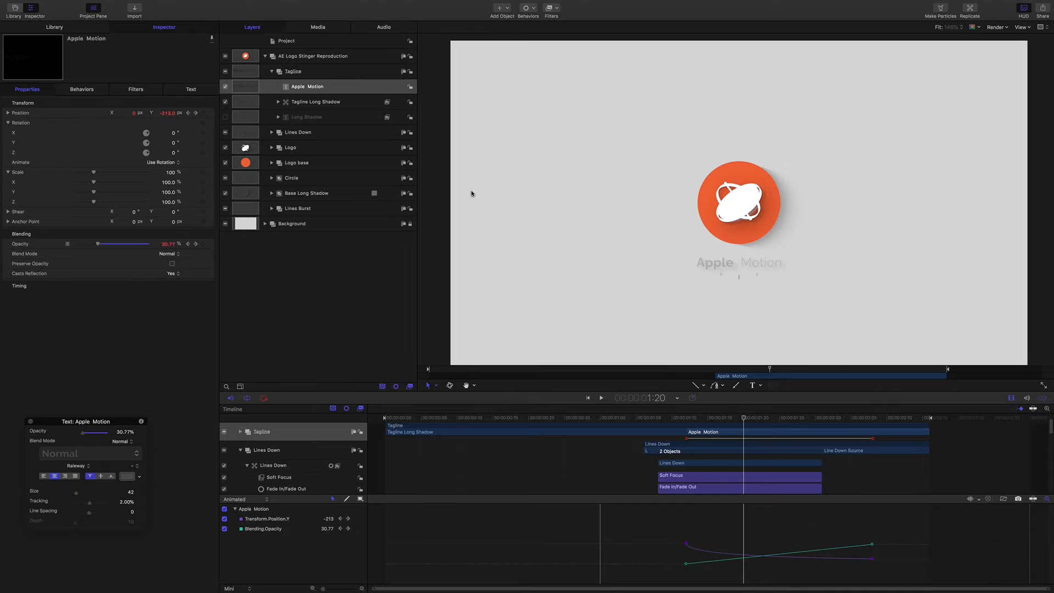
Step: Collapse the Tagline group and expand the Lines Down group and its replicator to examine their filter and behaviors
left_click(272, 76)
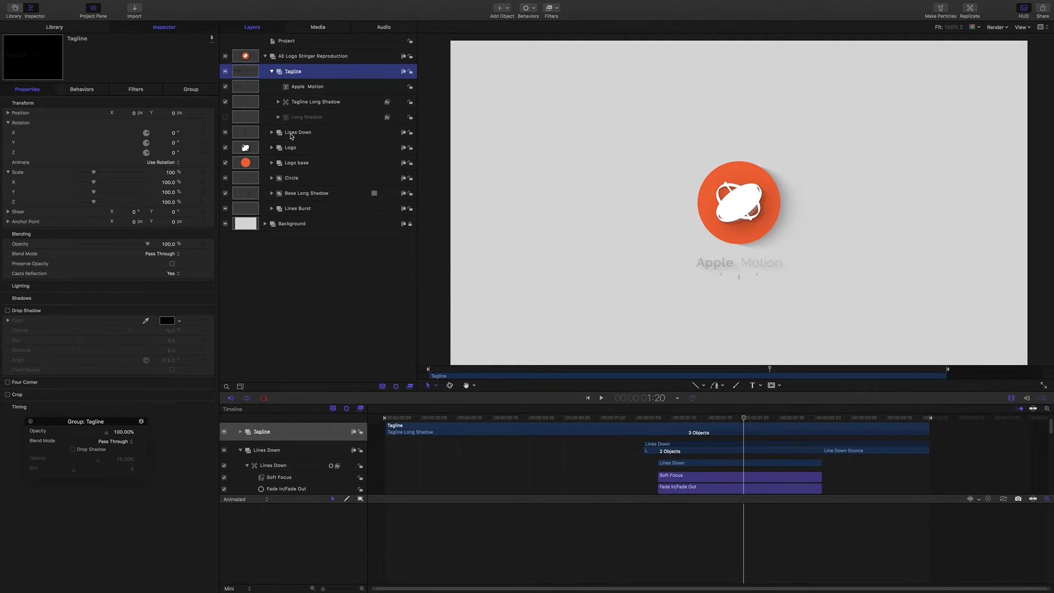
left_click(272, 132)
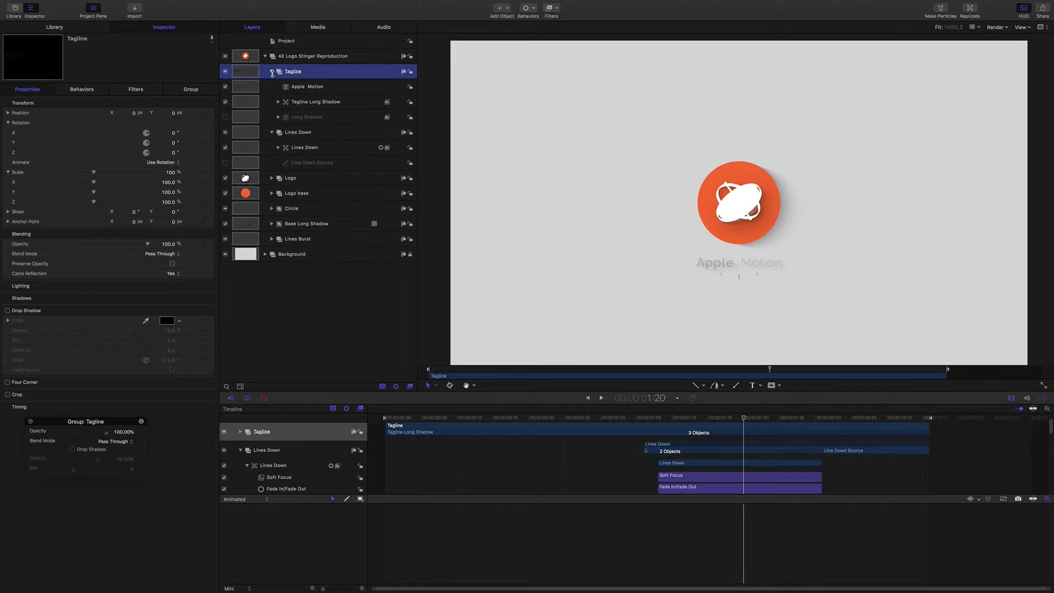
left_click(272, 71)
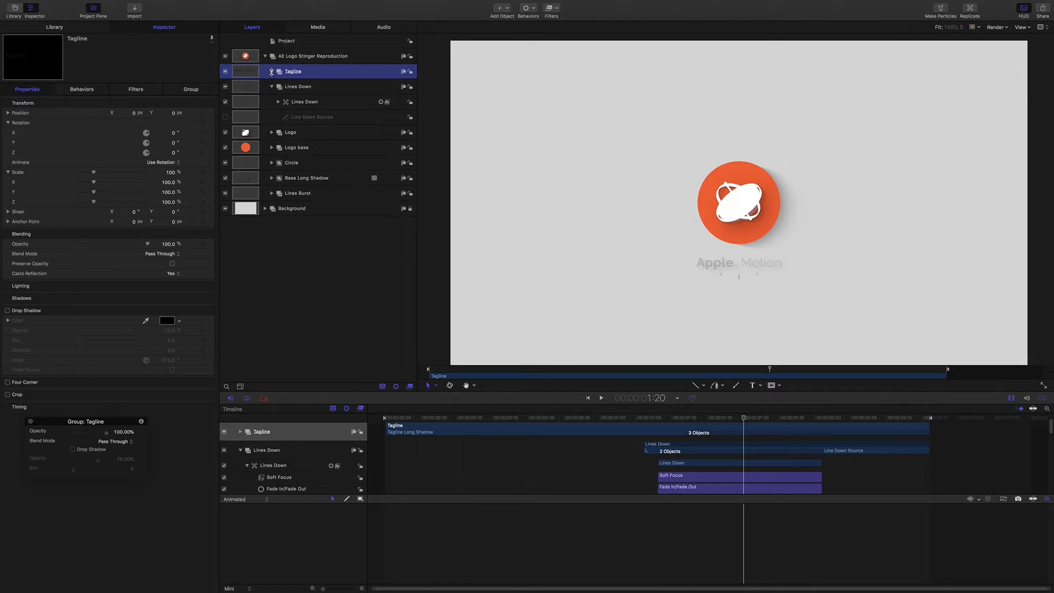
left_click(279, 102)
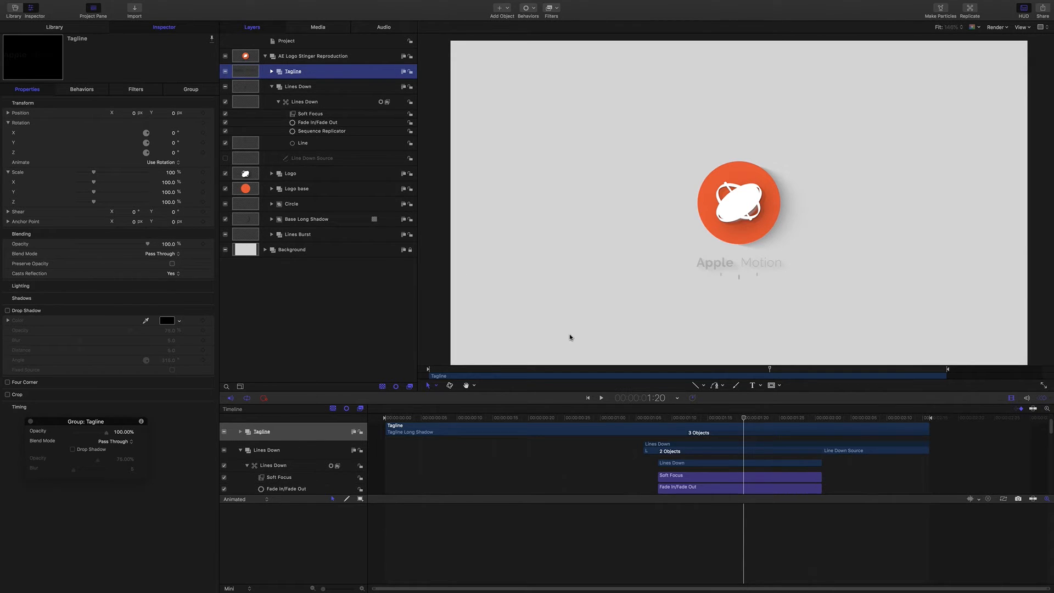
Step: Replay the small lines moving down beneath the tagline, stopping at frame 1:25
left_click_drag(745, 420, 644, 413)
key("space")
key("space")
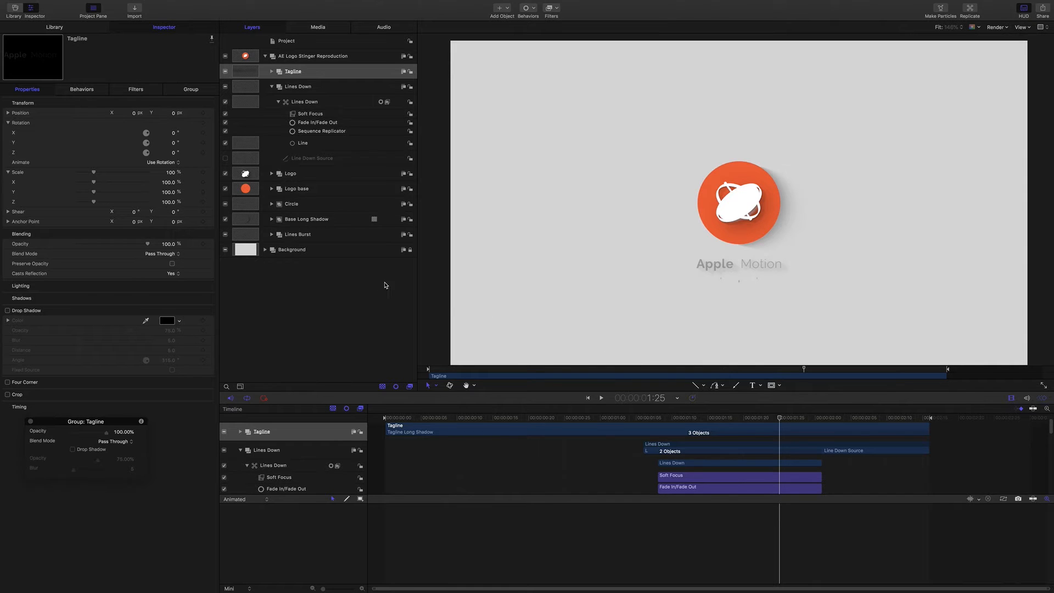
Step: Draw a vertical 1-pixel line on the empty canvas above and beside the logo, inside the Lines Down group
left_click(695, 386)
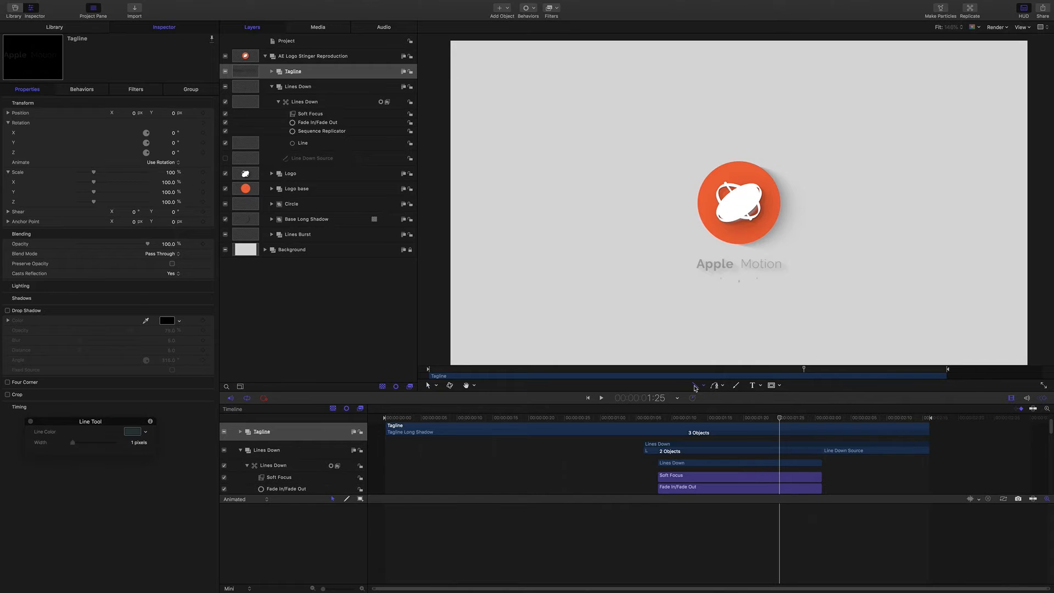
left_click(295, 87)
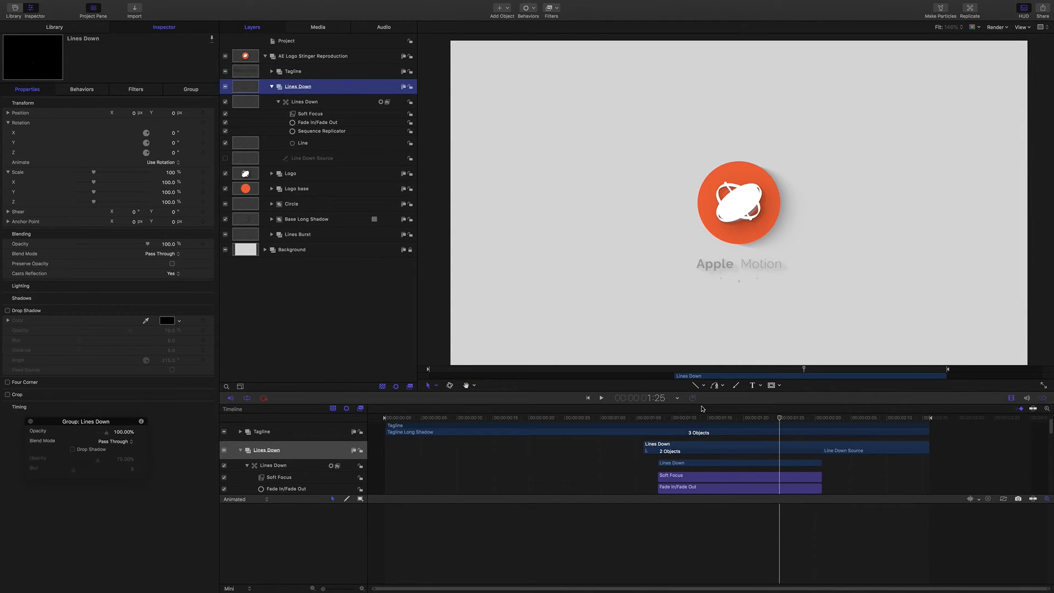
left_click(695, 386)
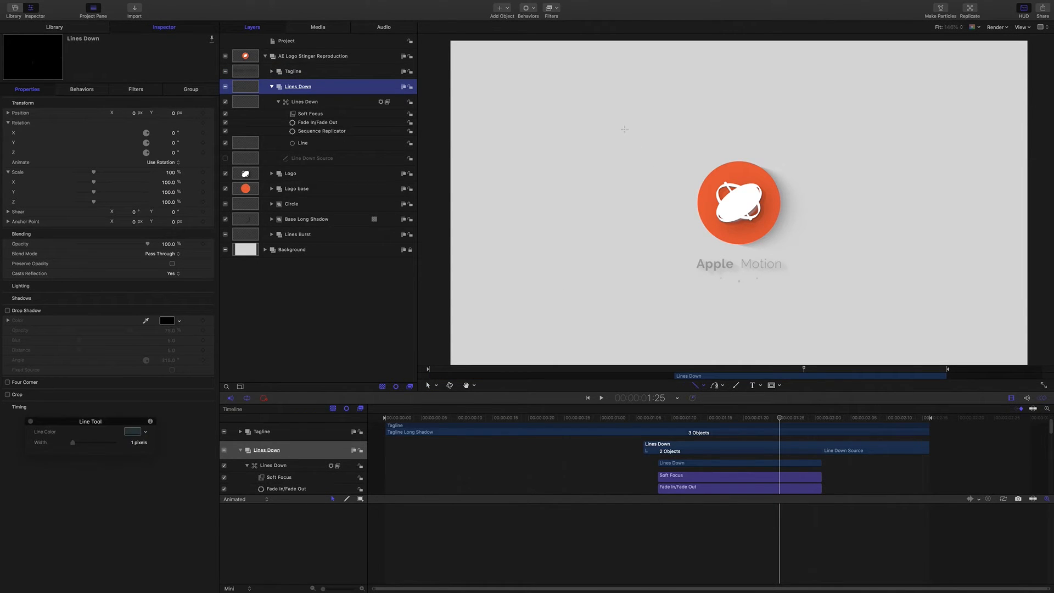
left_click_drag(626, 127, 626, 168)
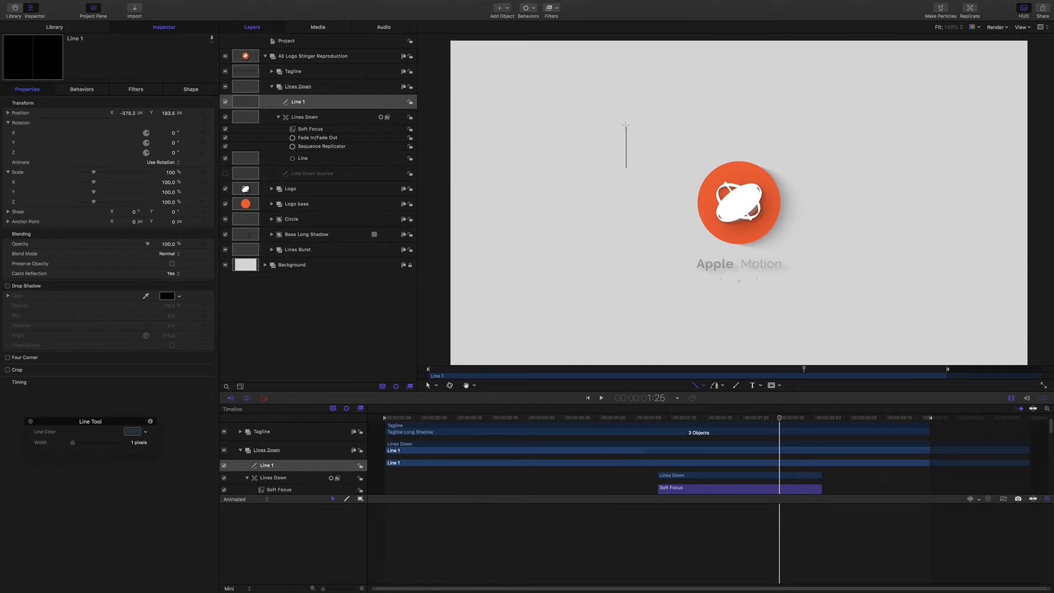
Step: Move the new line's anchor point from its middle to its upper end, using the on-screen anchor controls
key("super+shift+r")
key("s")
left_click(437, 386)
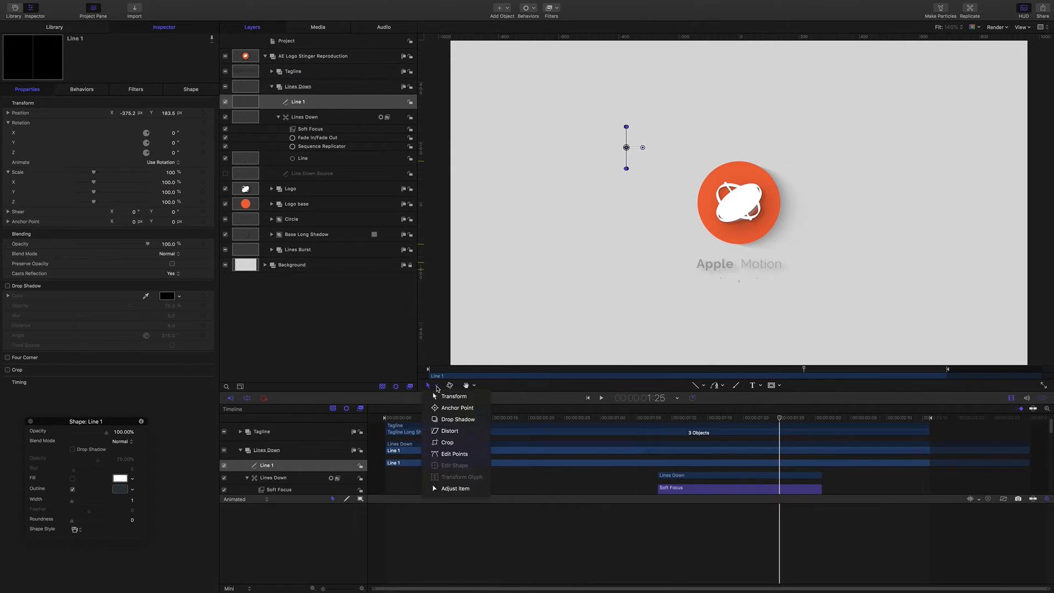
left_click(443, 409)
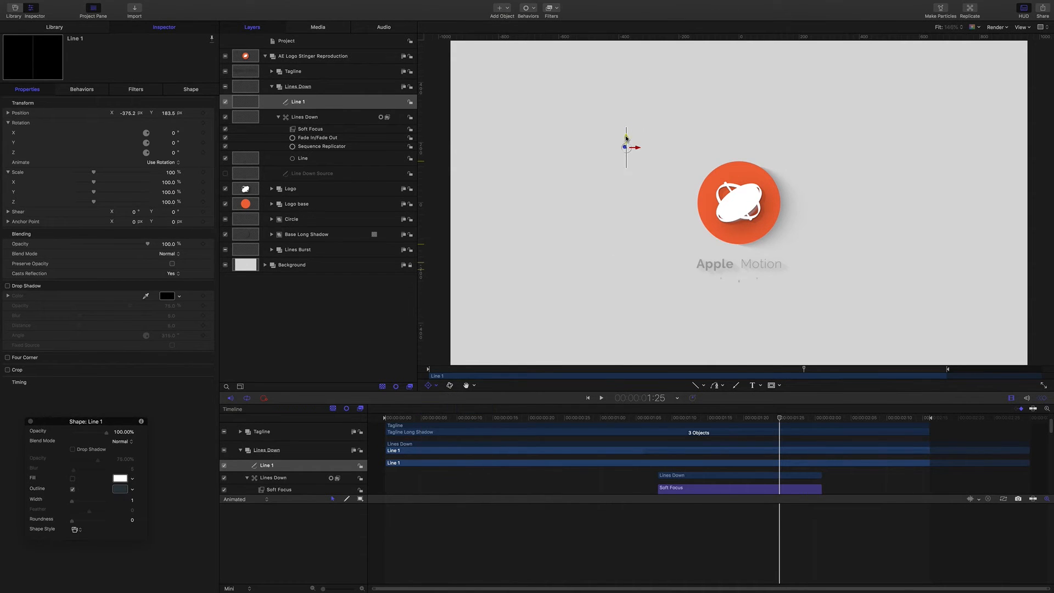
left_click_drag(626, 145, 638, 127)
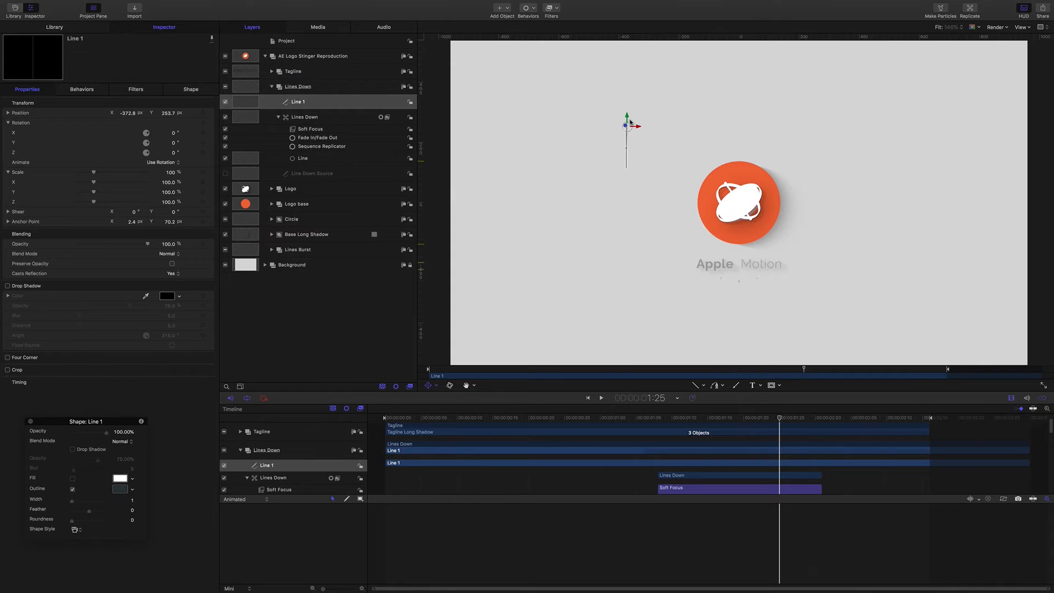
key("super+slash")
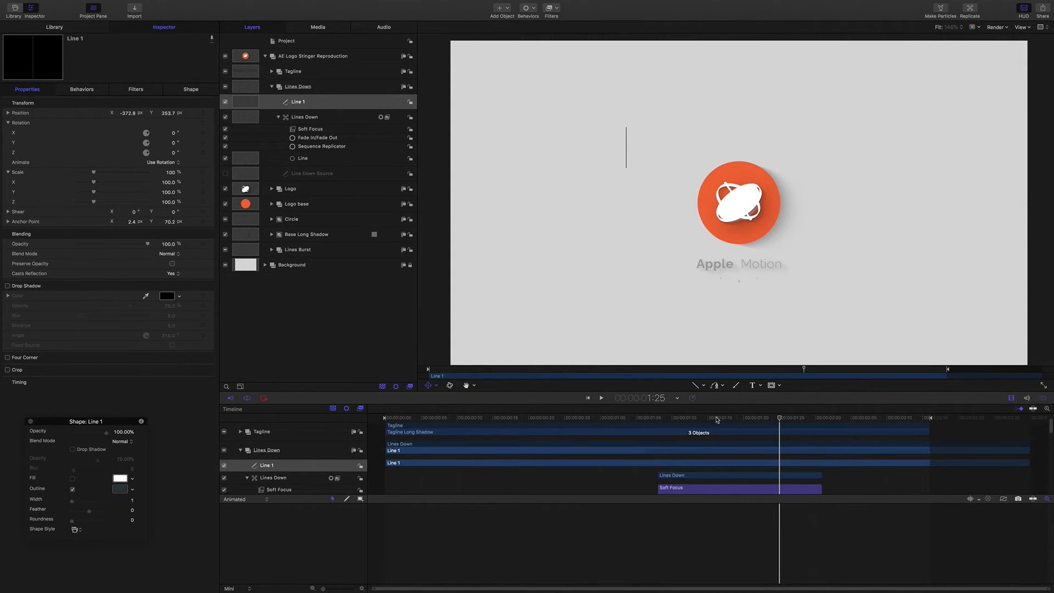
Step: Keyframe the line's outline Last Point Offset at 0% on frame 1:05 and 100% on frame 1:15
left_click_drag(779, 419, 714, 418)
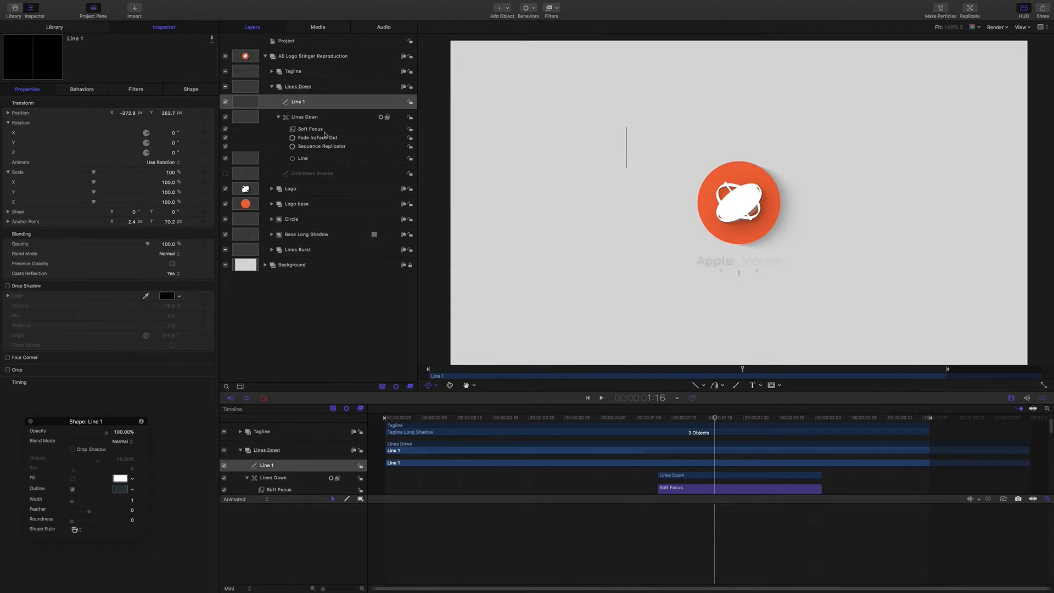
left_click(189, 89)
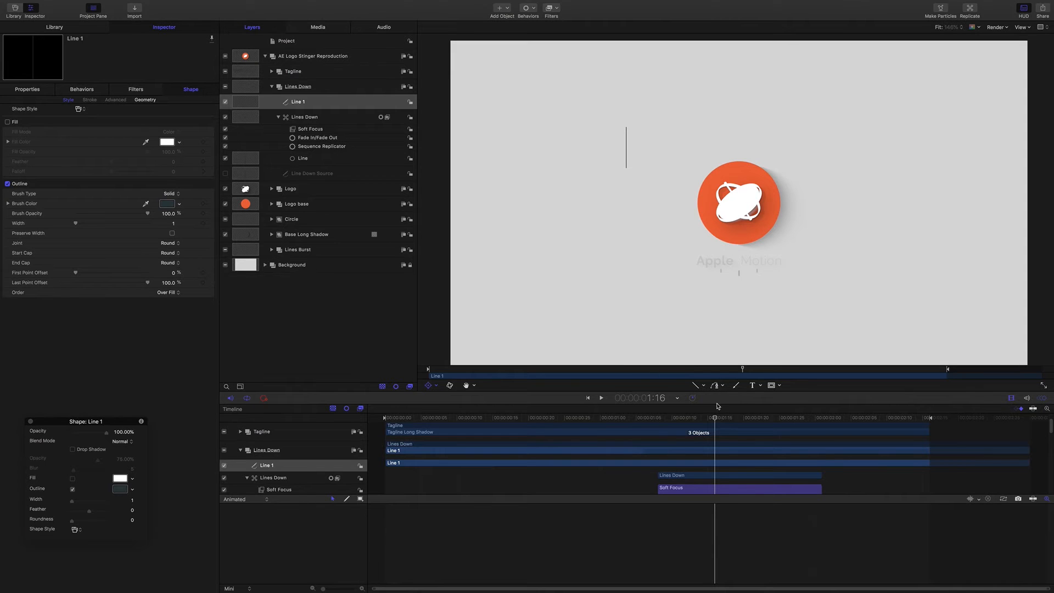
left_click_drag(714, 420, 636, 417)
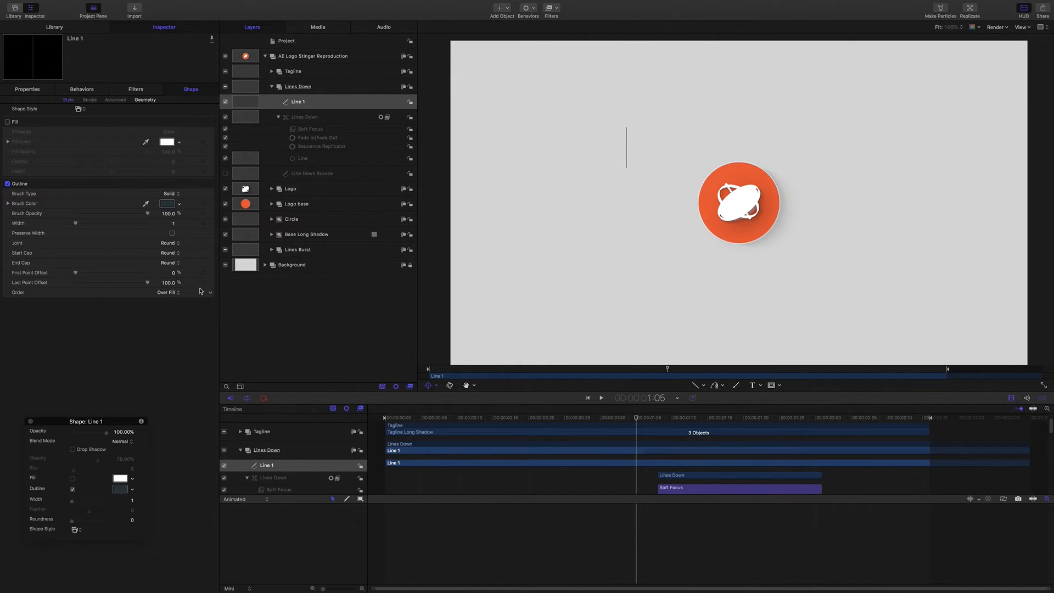
mouse_move(203, 284)
left_click(147, 284)
left_click_drag(147, 283, 58, 280)
left_click_drag(637, 417, 714, 420)
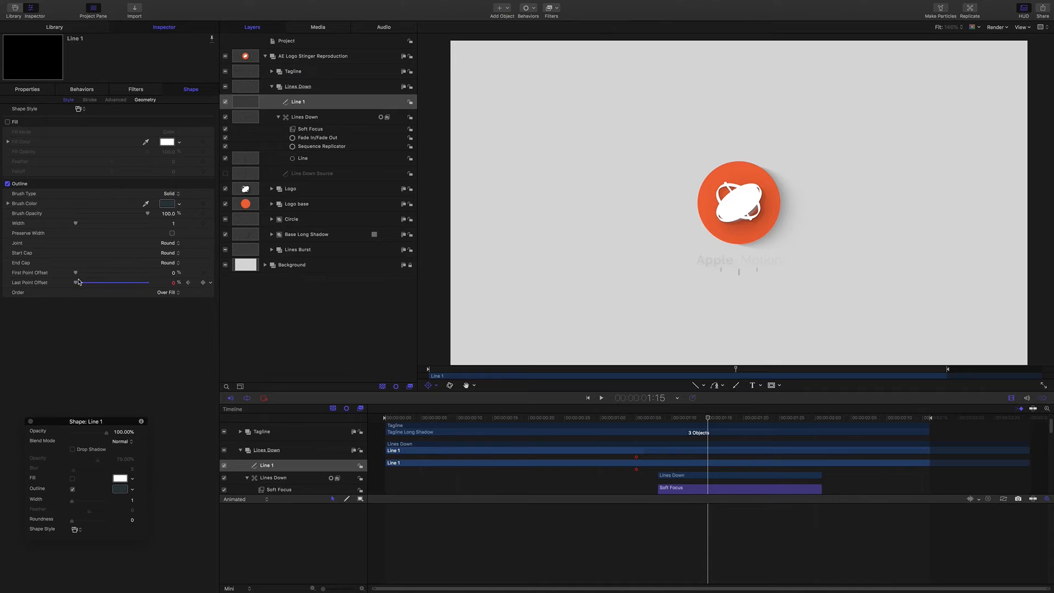
left_click_drag(77, 284, 168, 283)
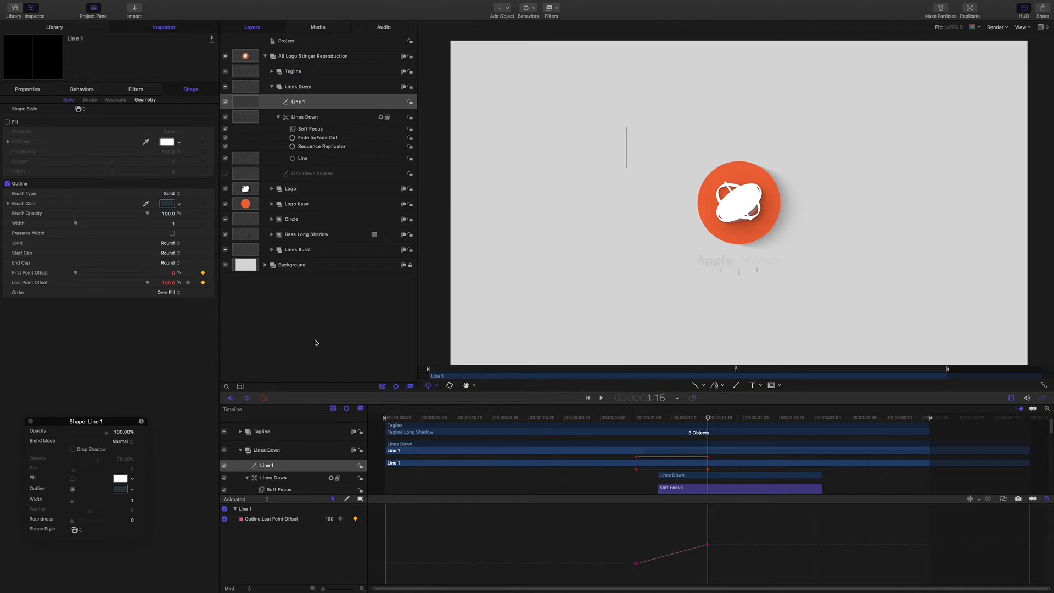
Step: Keyframe the line's First Point Offset from 0% at 1:15 to 100% at 1:25 and scrub back to 1:10 to check it
left_click_drag(709, 419, 778, 421)
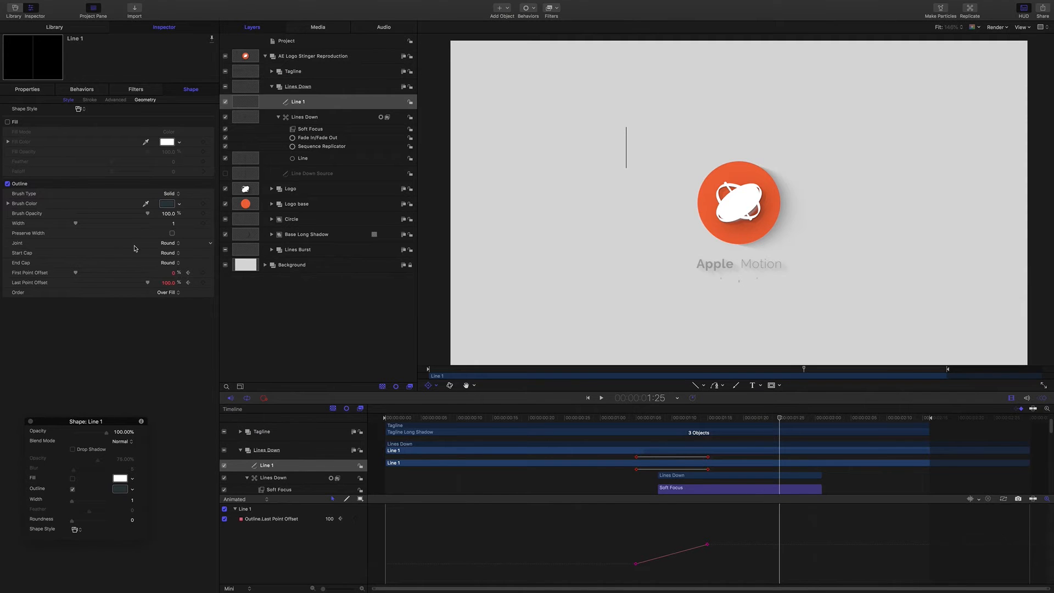
left_click_drag(73, 274, 167, 274)
left_click_drag(781, 419, 729, 419)
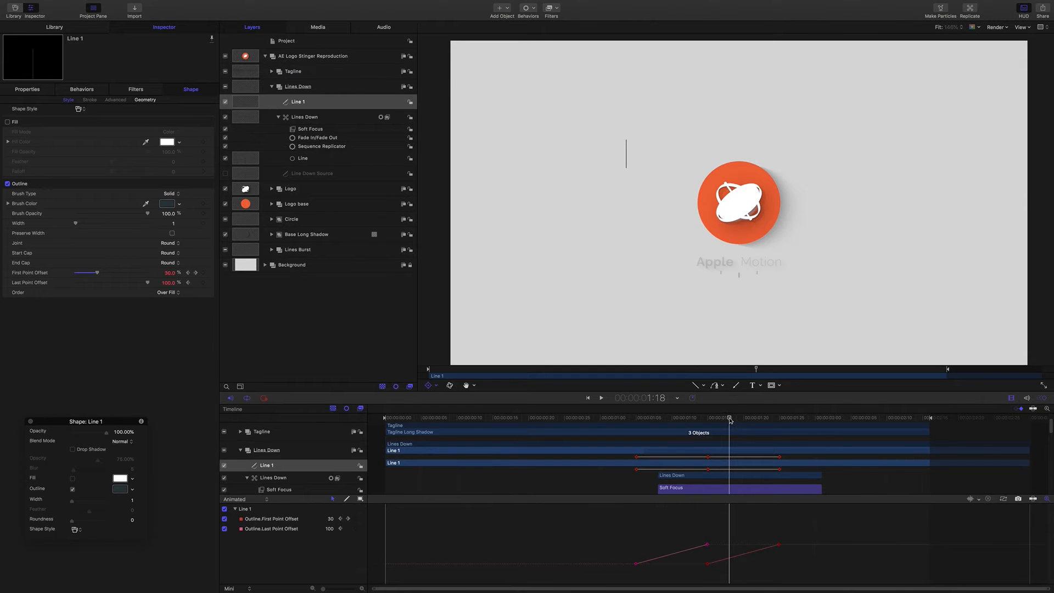
left_click_drag(730, 420, 672, 413)
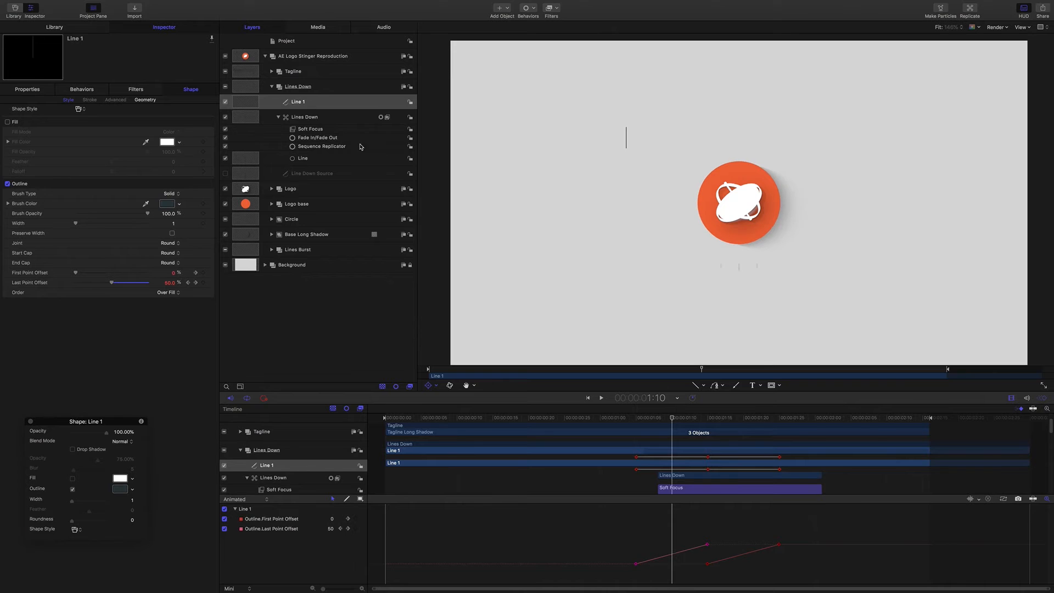
Step: Replicate the animated line and arrange the replicator in a Line shape with 3 points
key("l")
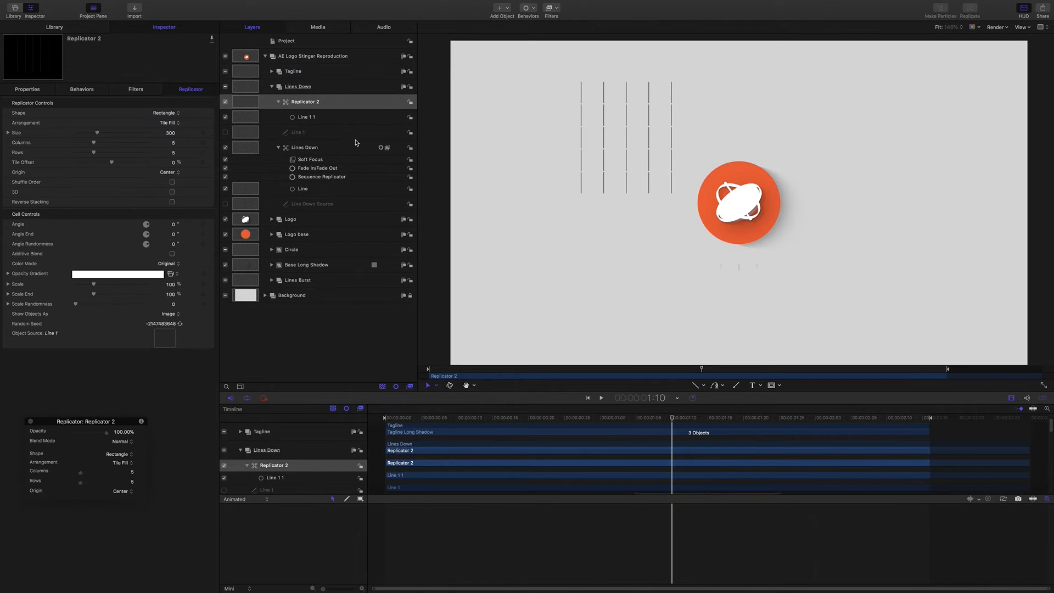
left_click(166, 113)
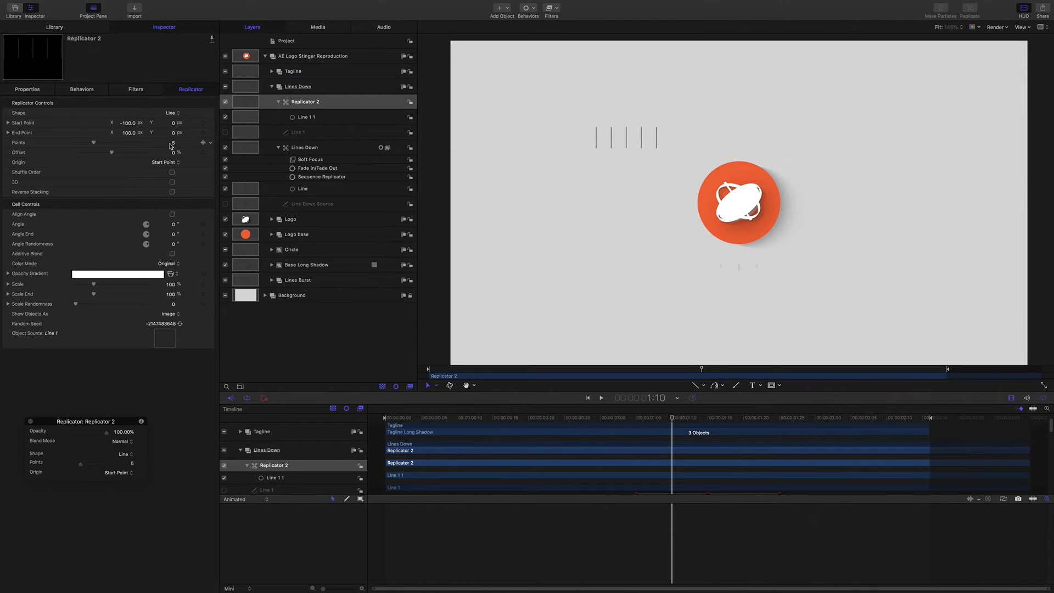
left_click(173, 144)
key("Return")
Step: Set the new replicator's origin to Center and its Scale End to 63%
left_click(168, 164)
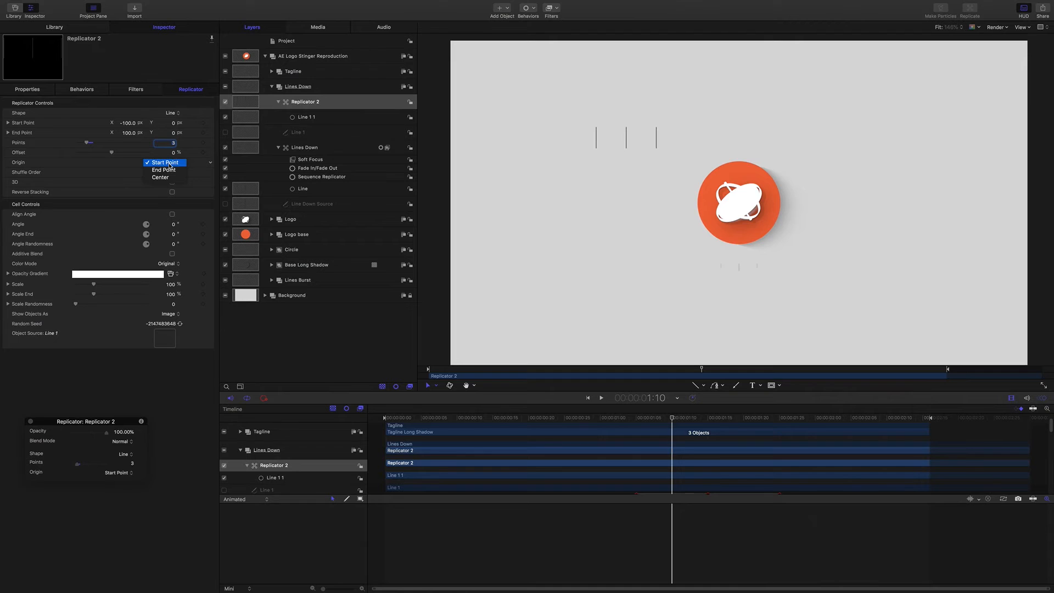
left_click(164, 172)
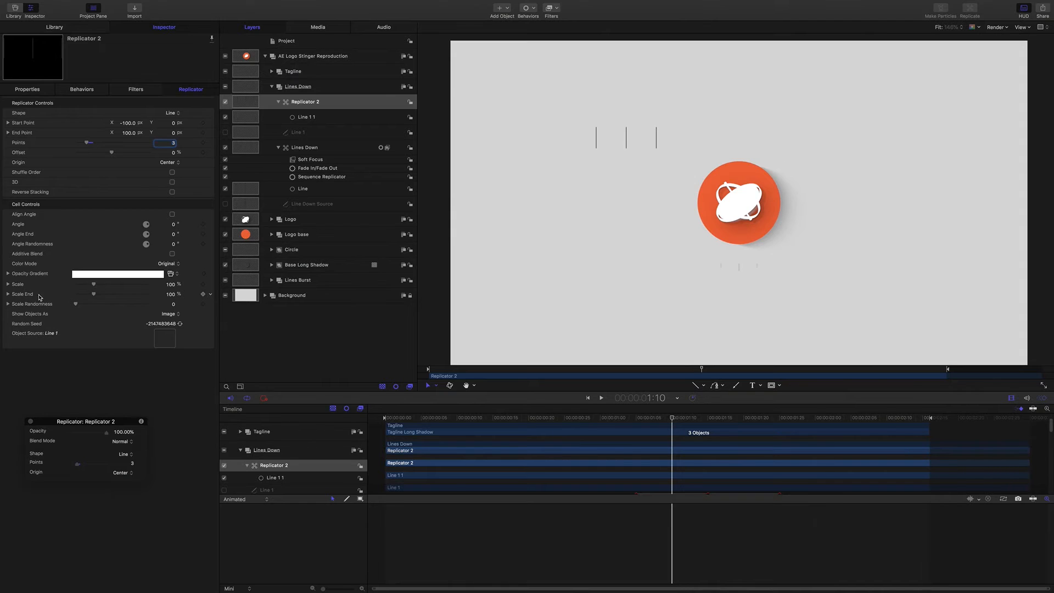
left_click(171, 295)
left_click_drag(171, 295, 166, 295)
Step: Try the Start Point origin on the replicator, then restore the Center origin
left_click(169, 163)
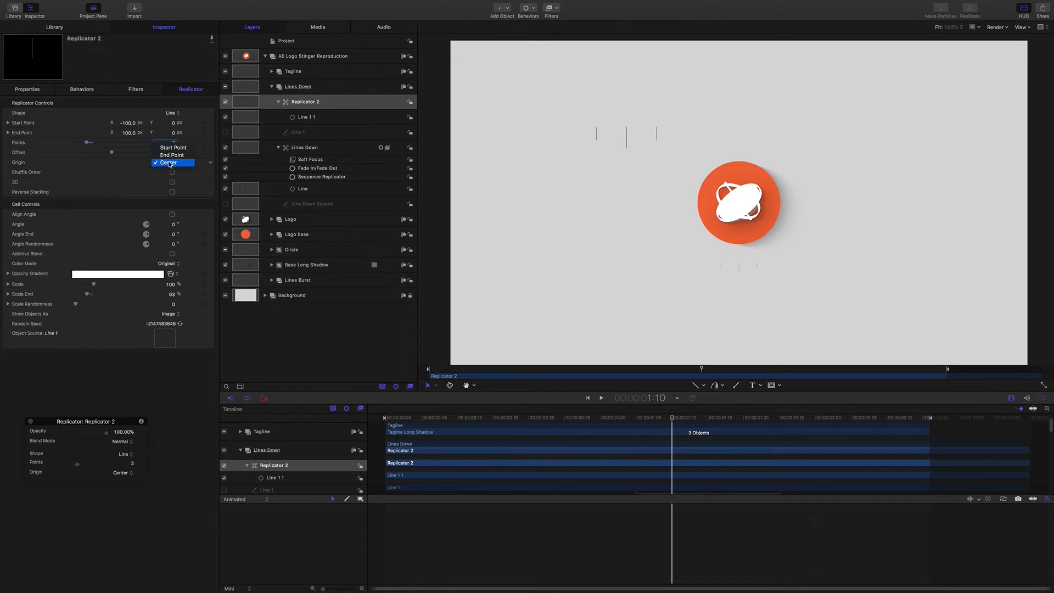
left_click(168, 144)
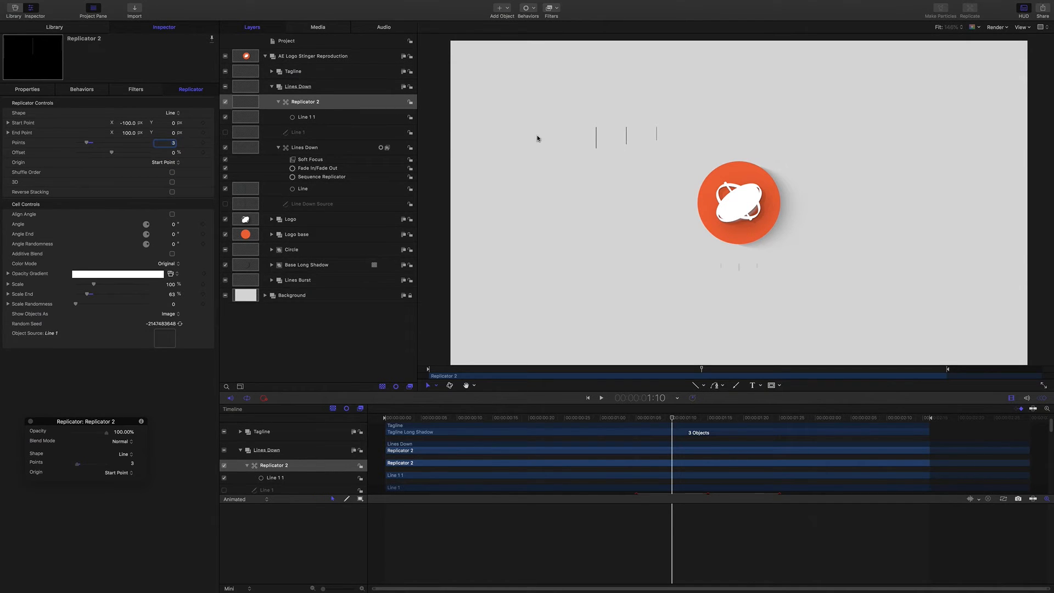
left_click(168, 164)
left_click(161, 178)
Step: Replay and scrub the three replicated lines between about 1:06 and 1:25 to review how they draw on and off
left_click_drag(672, 421, 650, 417)
key("space")
key("space")
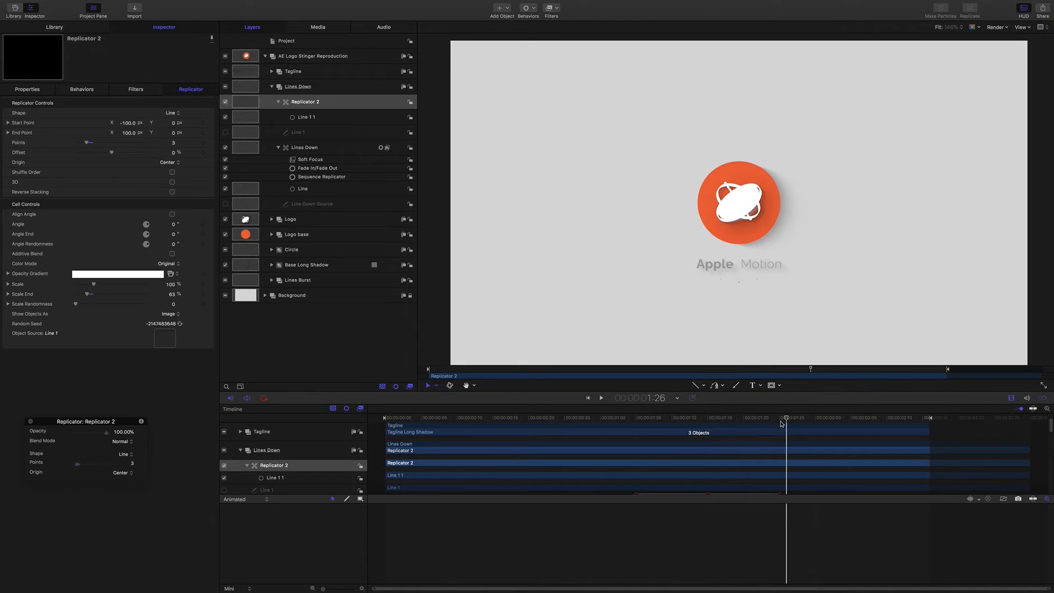
left_click(786, 418)
left_click_drag(785, 418, 649, 416)
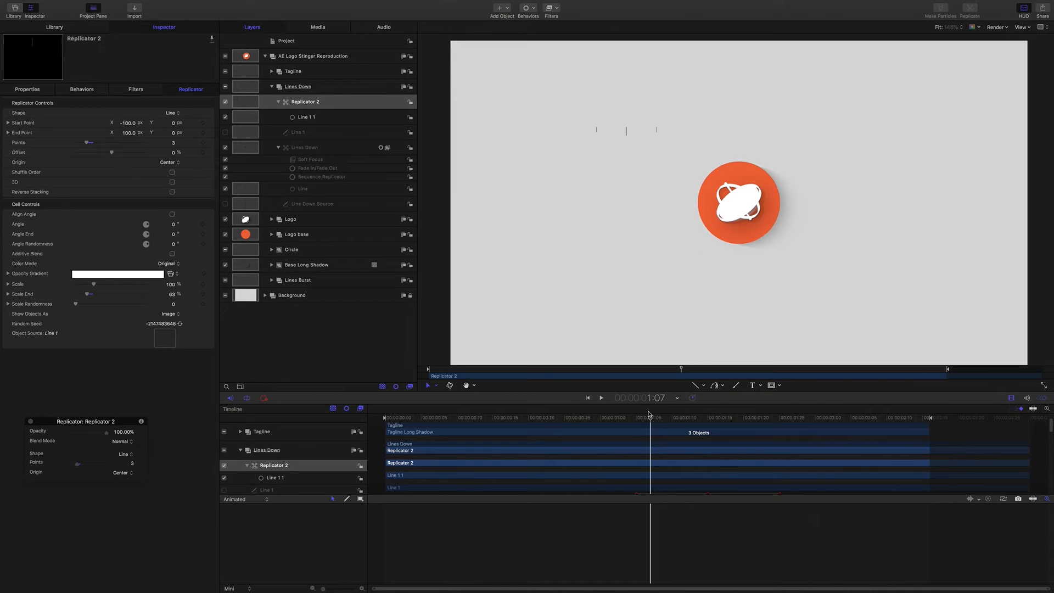
key("space")
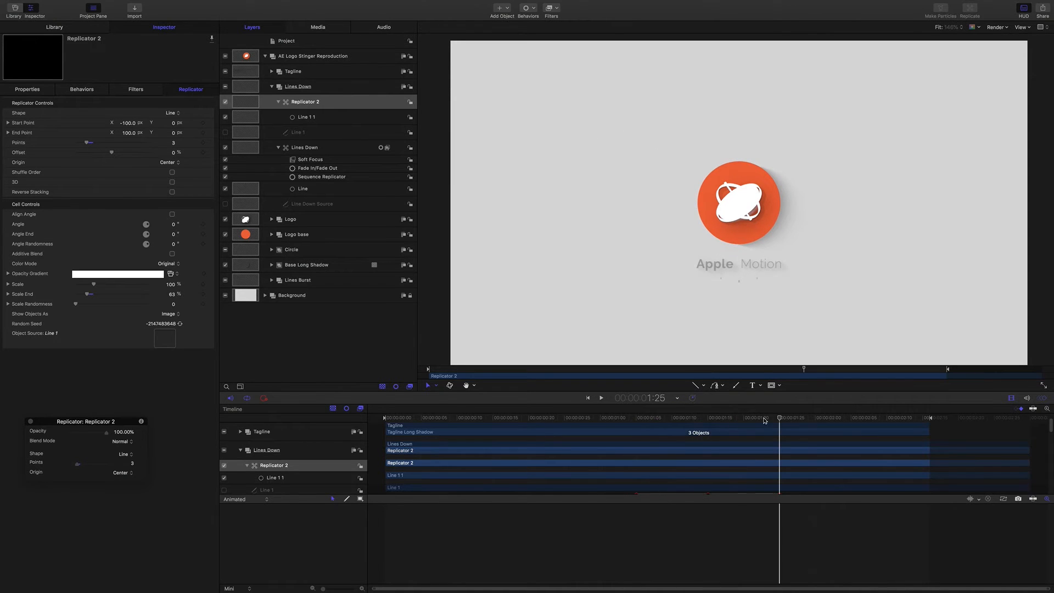
left_click_drag(780, 419, 710, 412)
mouse_move(659, 411)
left_mouse_down()
mouse_move(750, 417)
mouse_move(645, 412)
left_mouse_up()
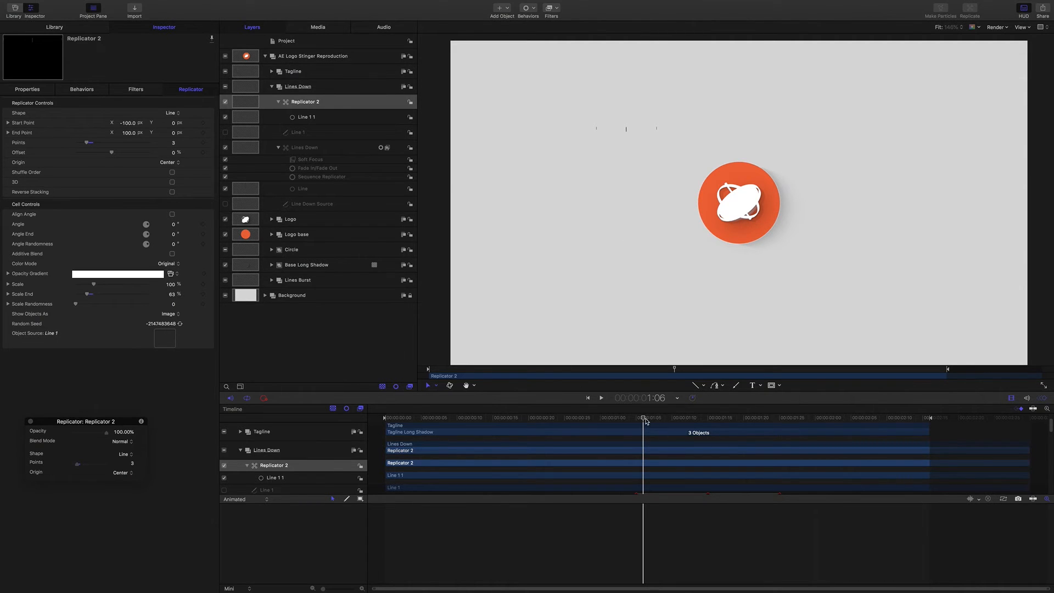
Step: At frame 1:05, add a Sequence Replicator behavior to the new replicator and give it a Position parameter
left_click_drag(643, 418, 638, 419)
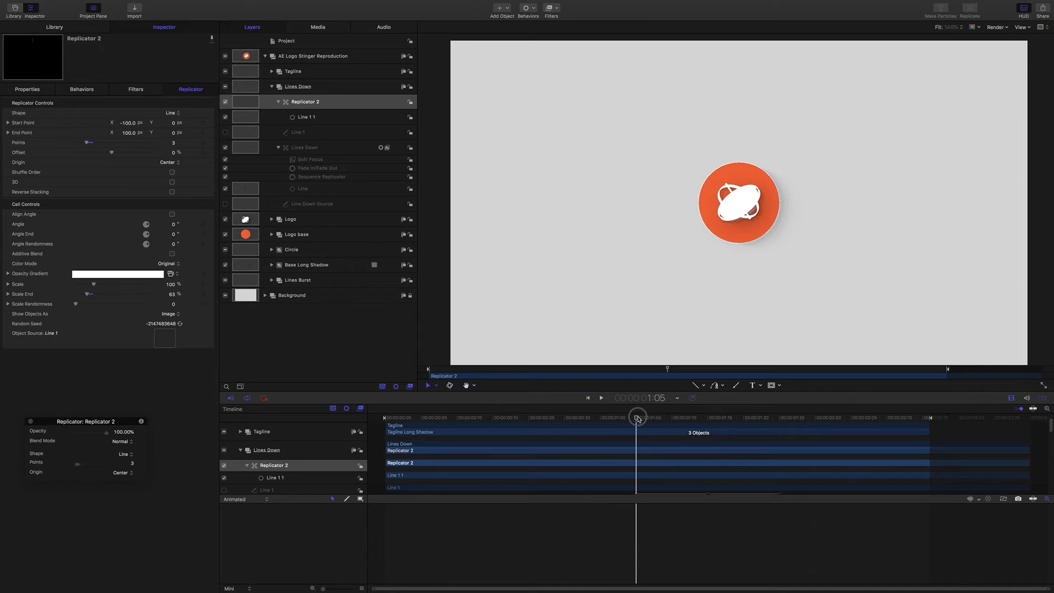
left_click(535, 10)
mouse_move(551, 88)
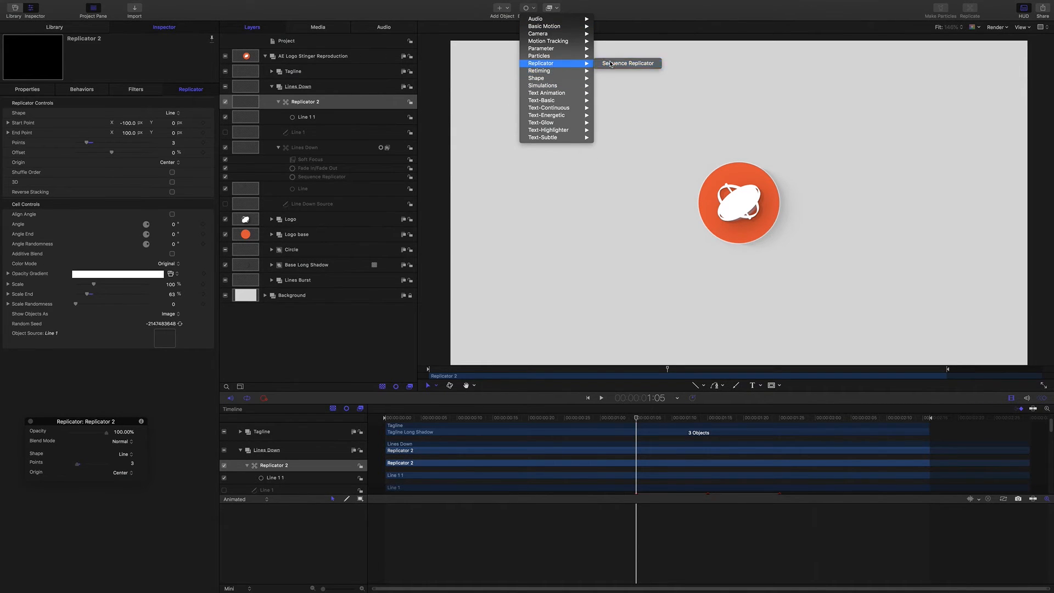
left_click(392, 109)
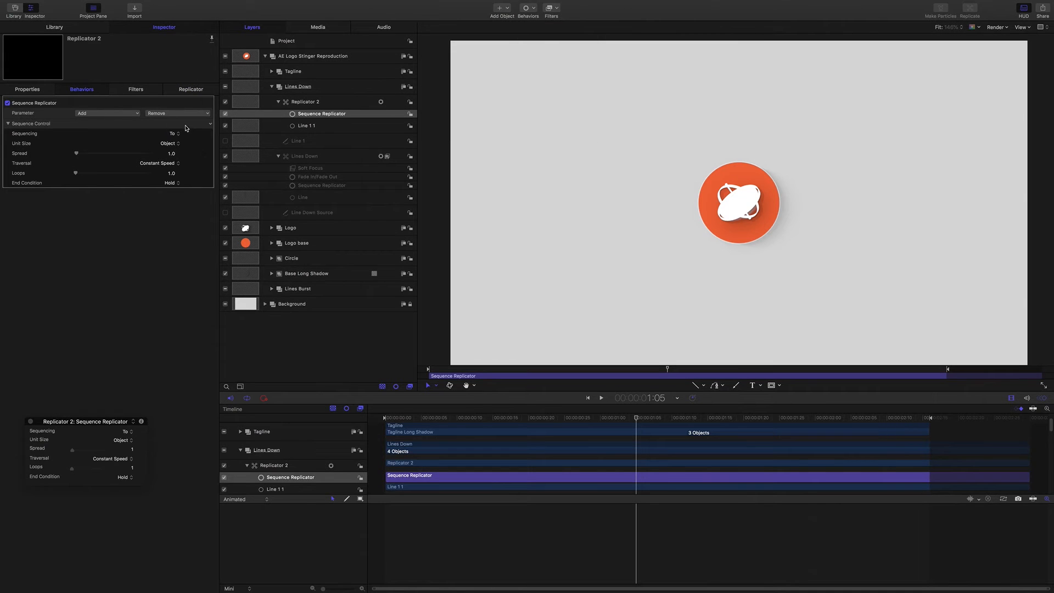
left_click(116, 113)
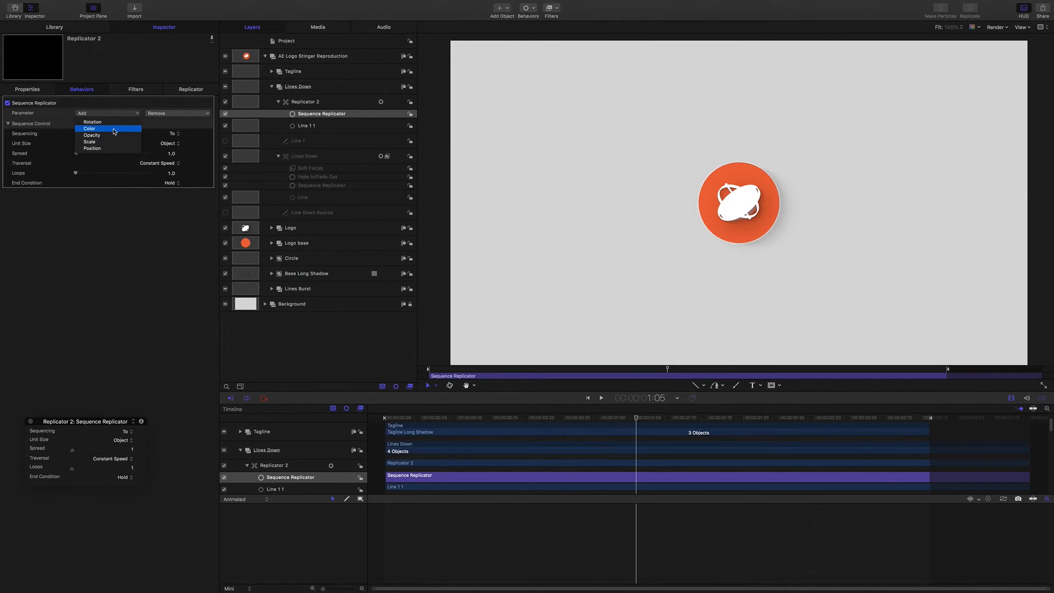
left_click(109, 148)
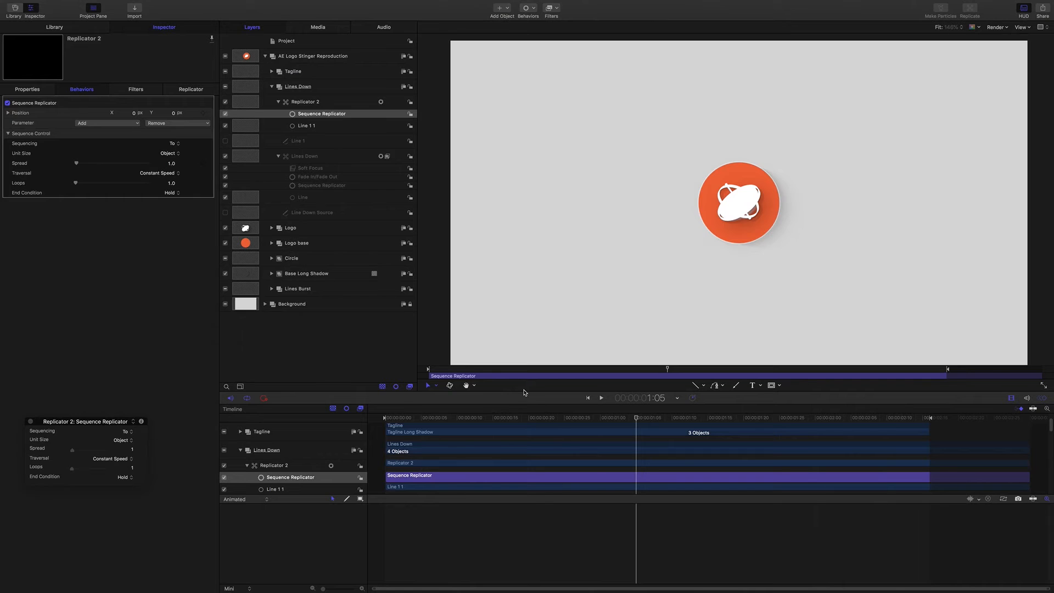
Step: At frame 1:25, show the on-screen overlays and set the Sequence Replicator's Y position to -121.8 px
scroll(669, 443, "down", 1)
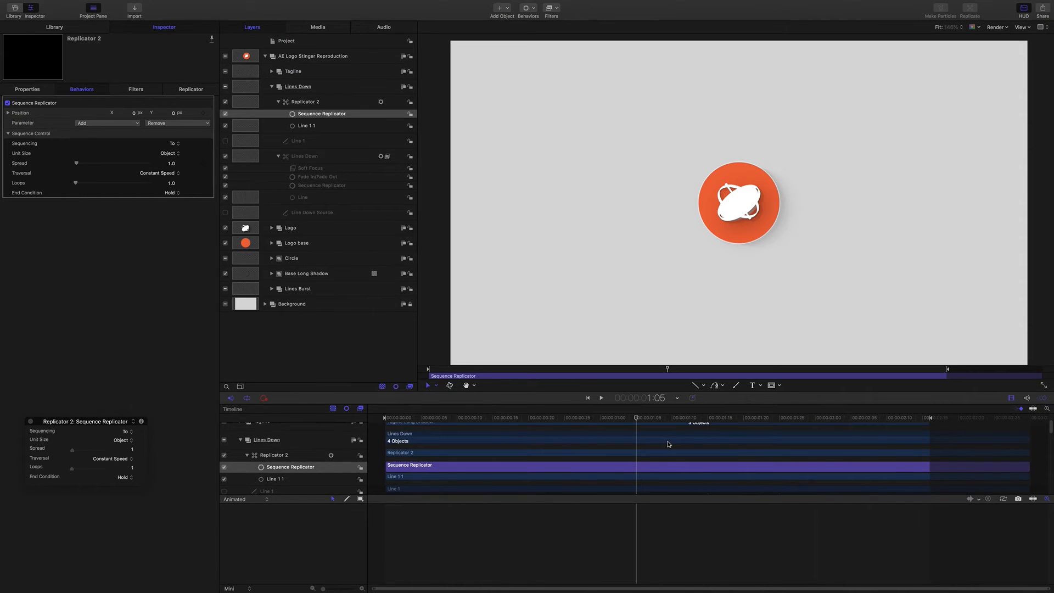
left_click(636, 419)
left_click_drag(636, 419, 780, 420)
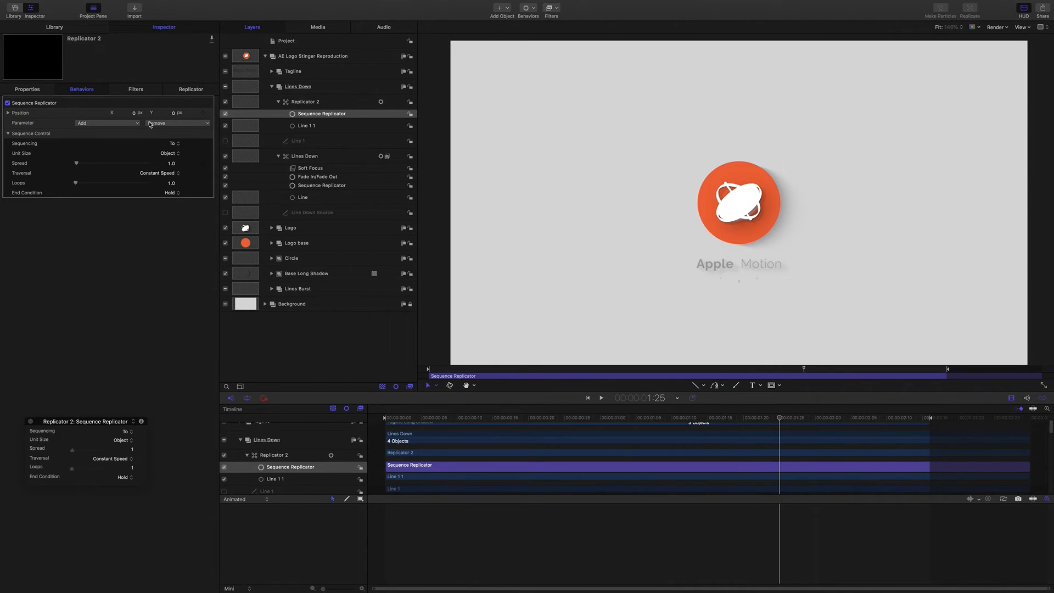
key("super+slash")
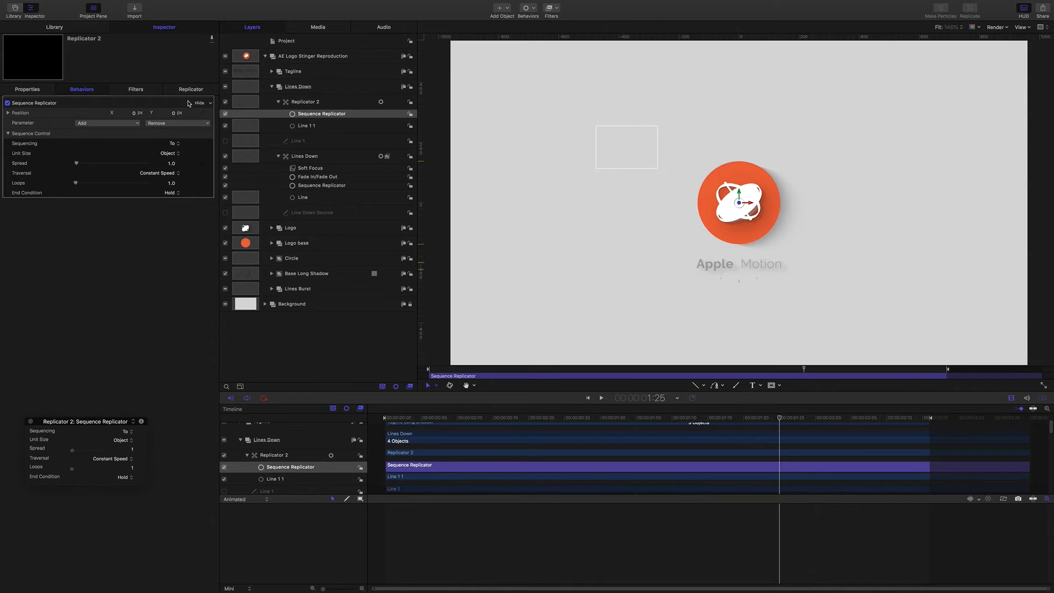
left_click_drag(175, 113, 195, 120)
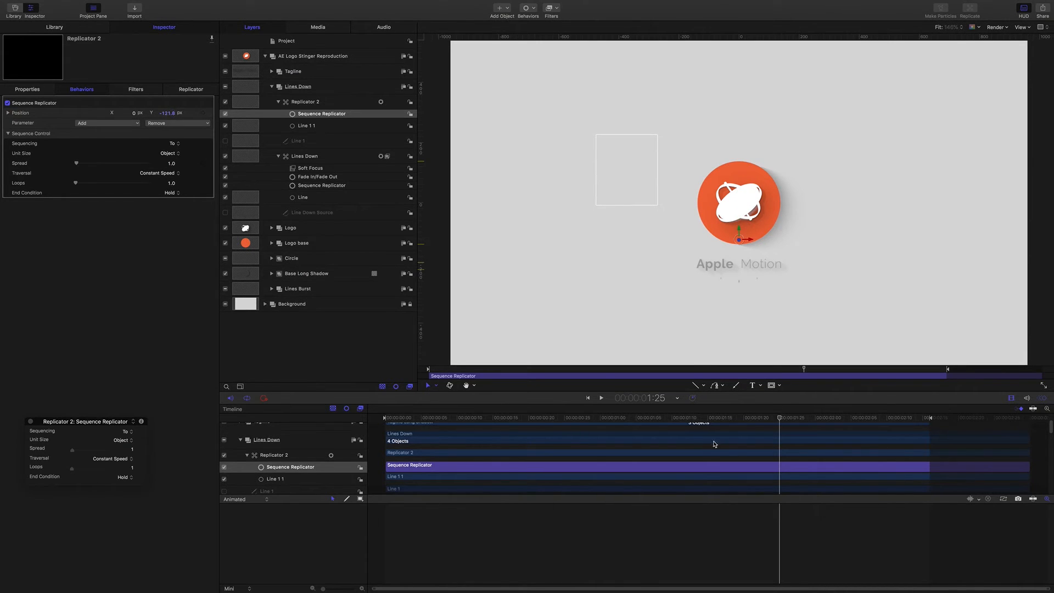
Step: Replay and scrub the Sequence Replicator animation between about frame 28 and 2:04 to examine how the three lines move one after another
left_click_drag(768, 415, 586, 409)
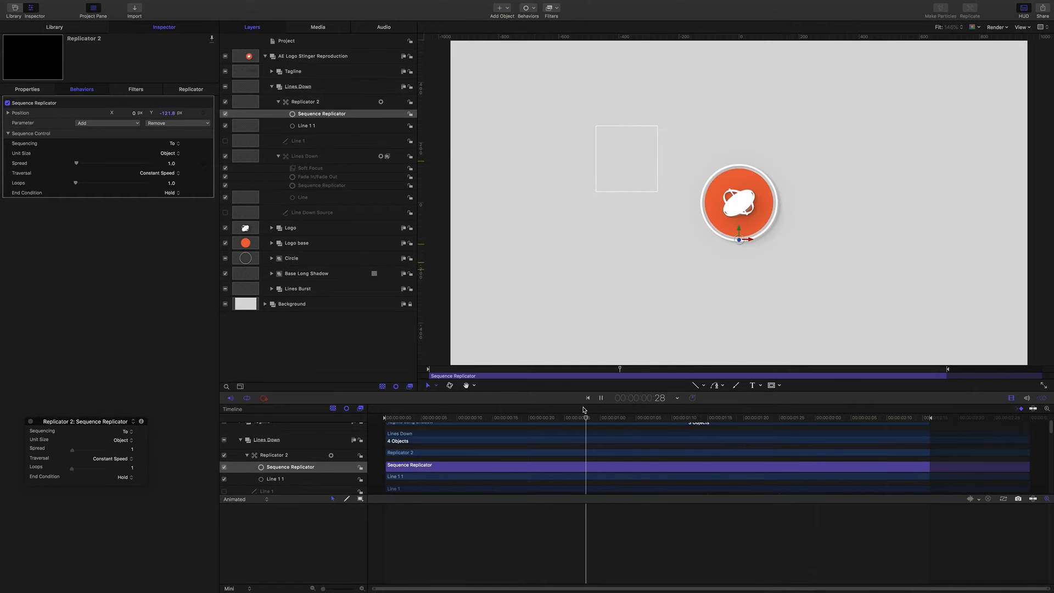
key("space")
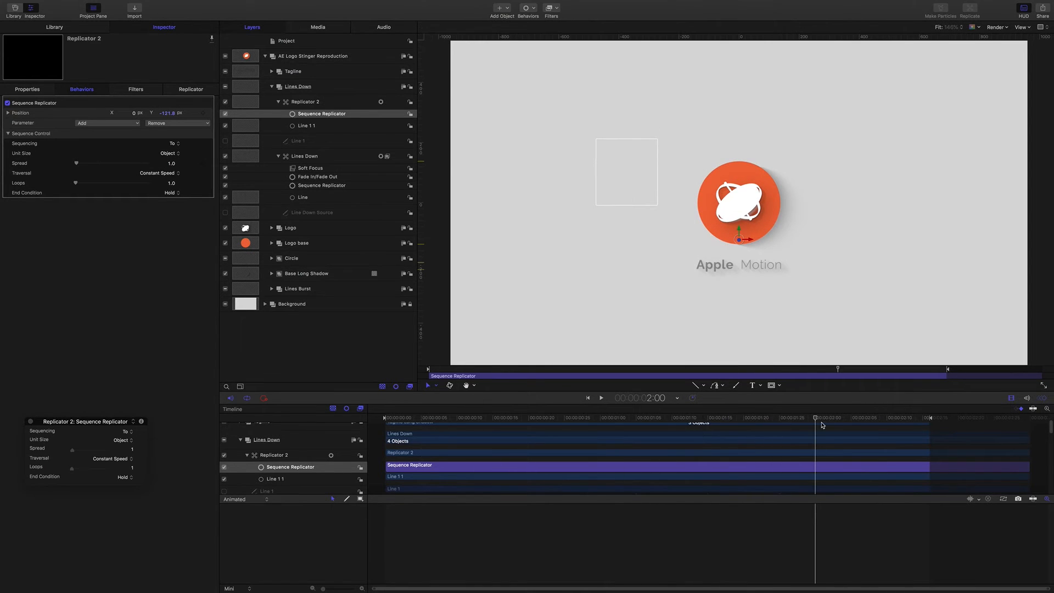
left_click(601, 398)
left_click(601, 398)
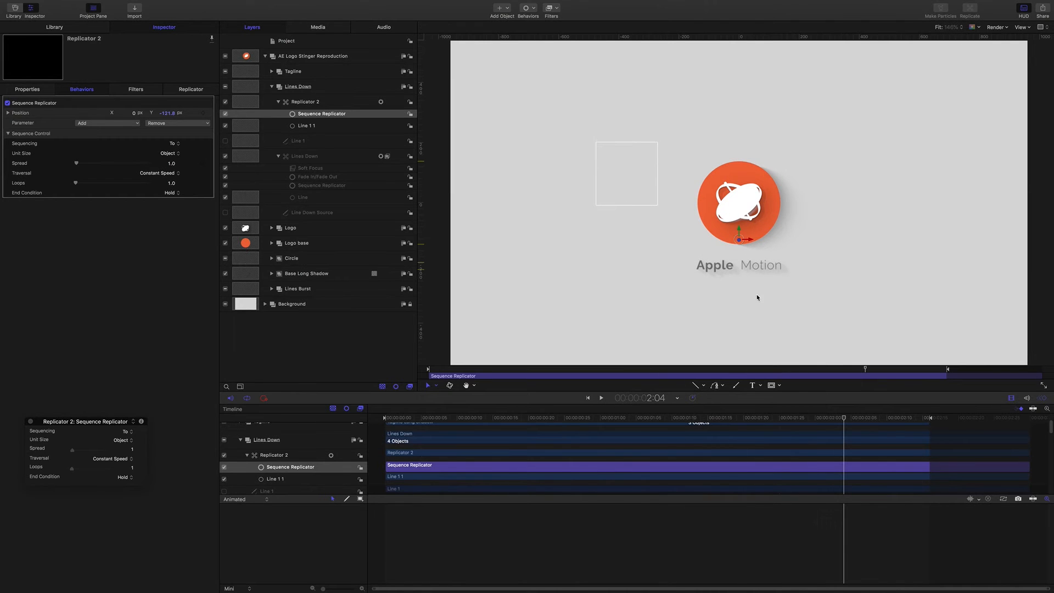
left_click_drag(845, 418, 629, 412)
key("space")
key("space")
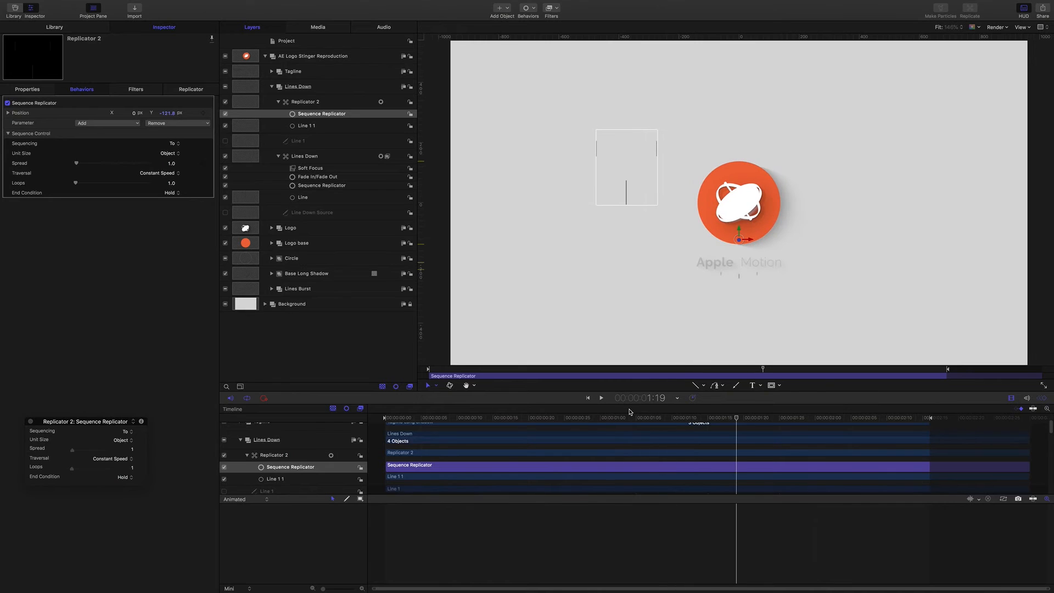
key("space")
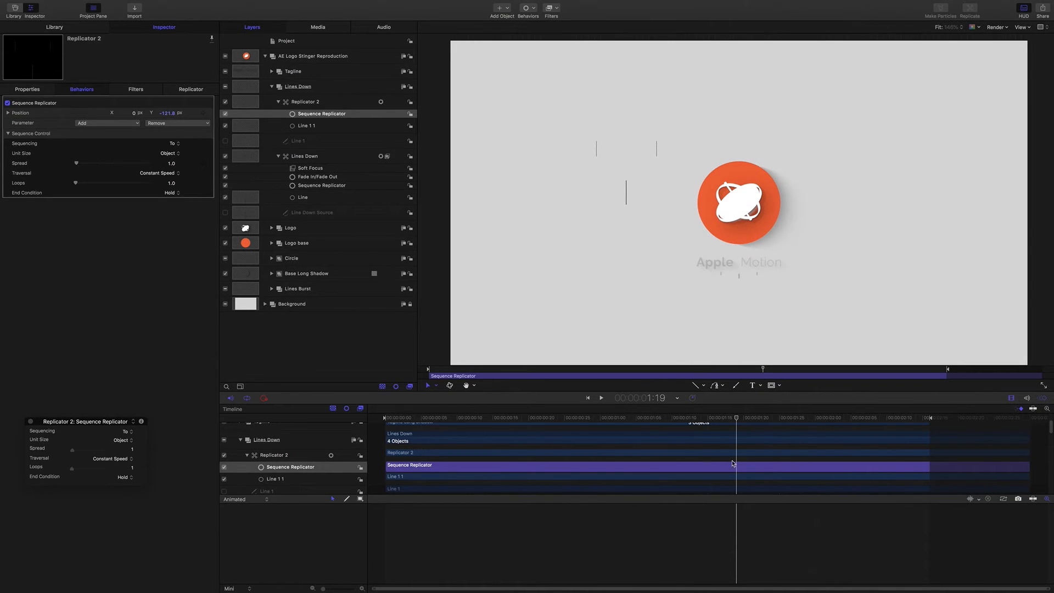
left_click_drag(736, 418, 624, 417)
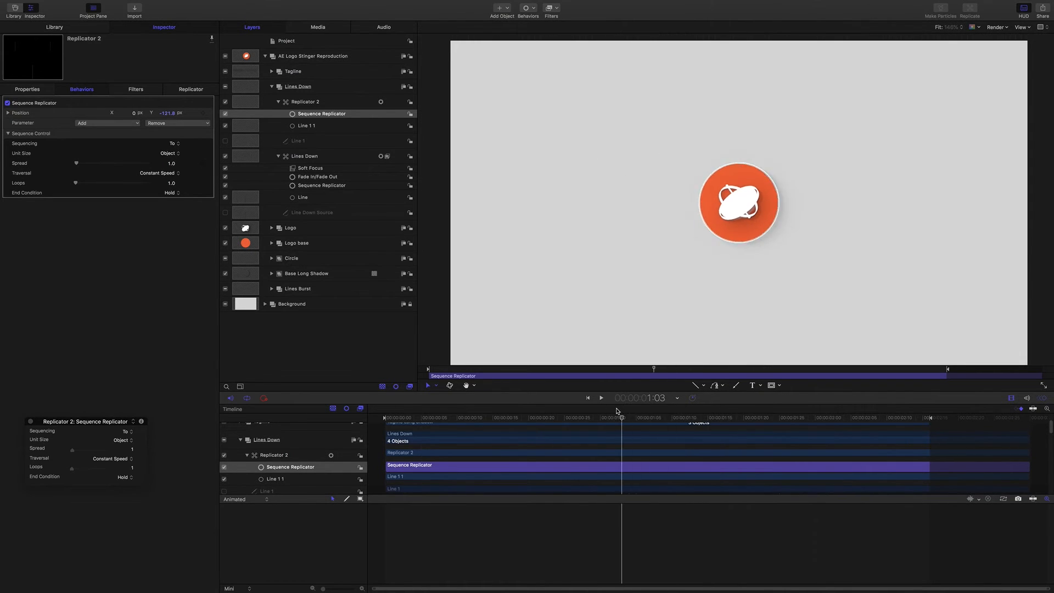
key("space")
left_click_drag(748, 418, 715, 418)
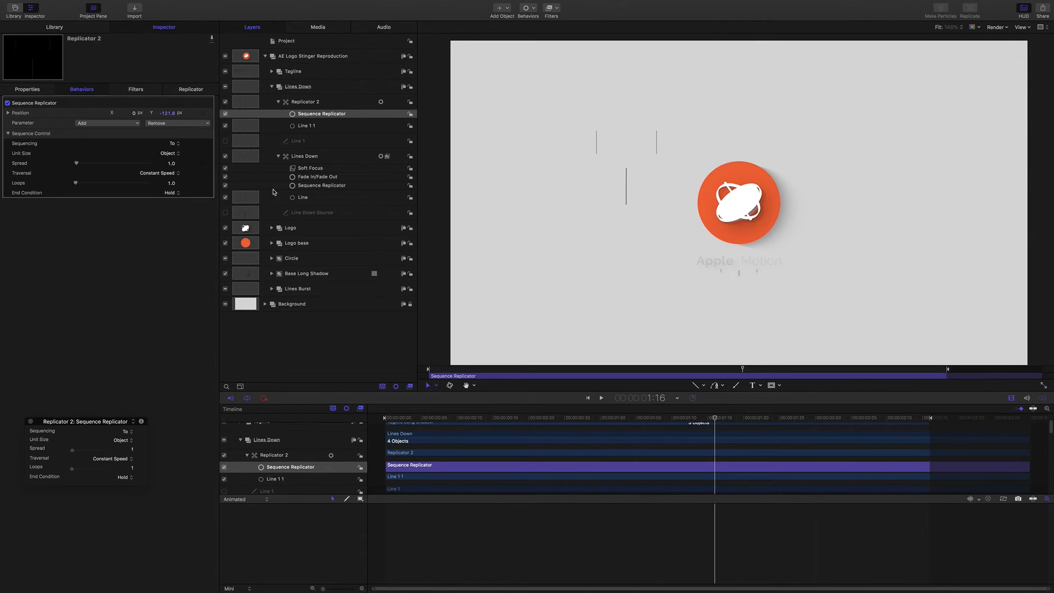
Step: Set the Sequence Replicator's Unit Size to All and replay the three lines' movement
left_click(169, 154)
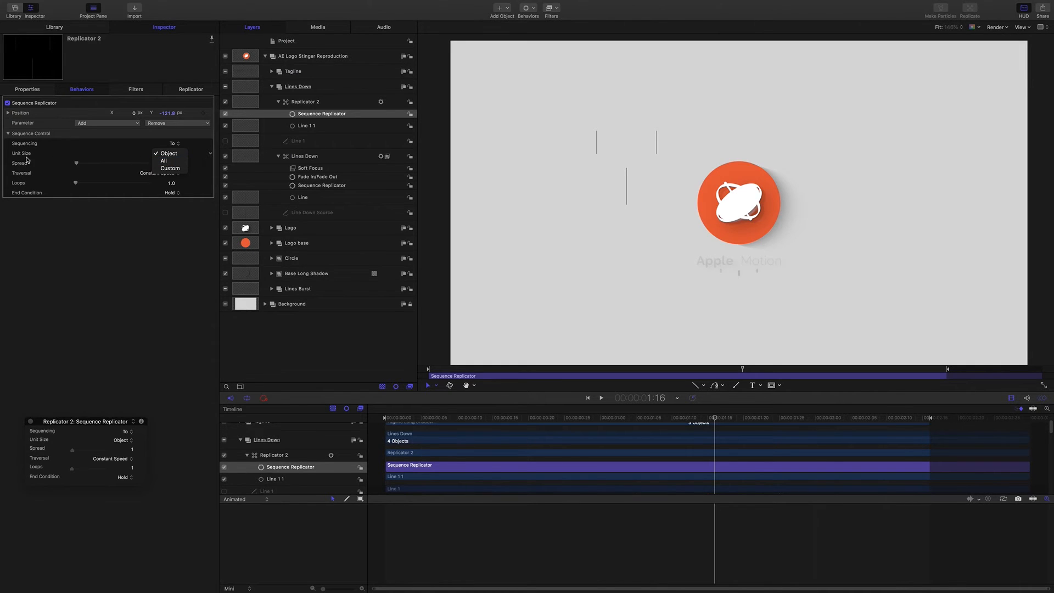
left_click(164, 161)
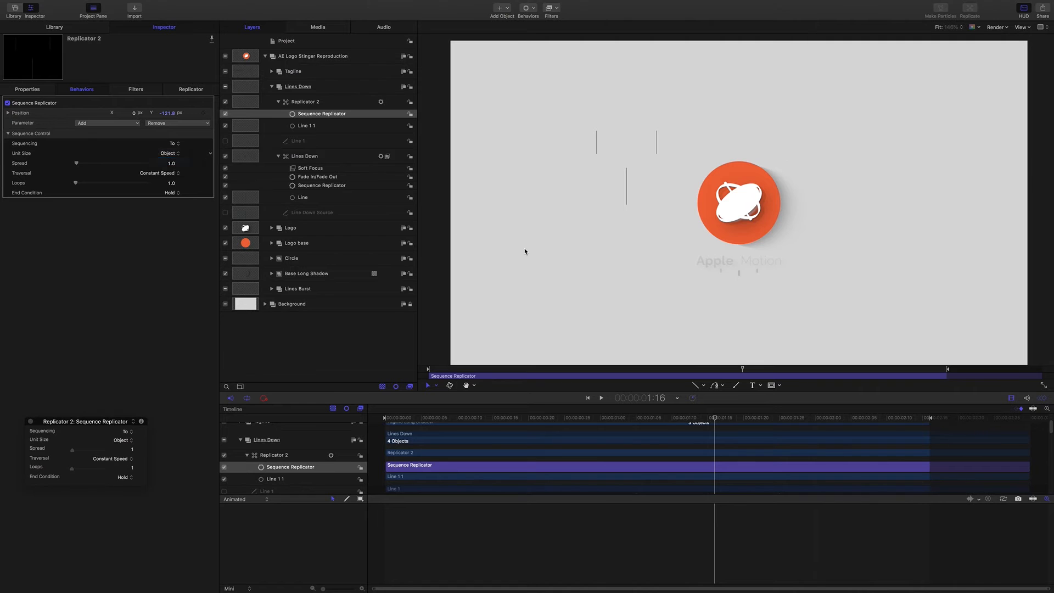
left_click_drag(715, 418, 616, 411)
key("space")
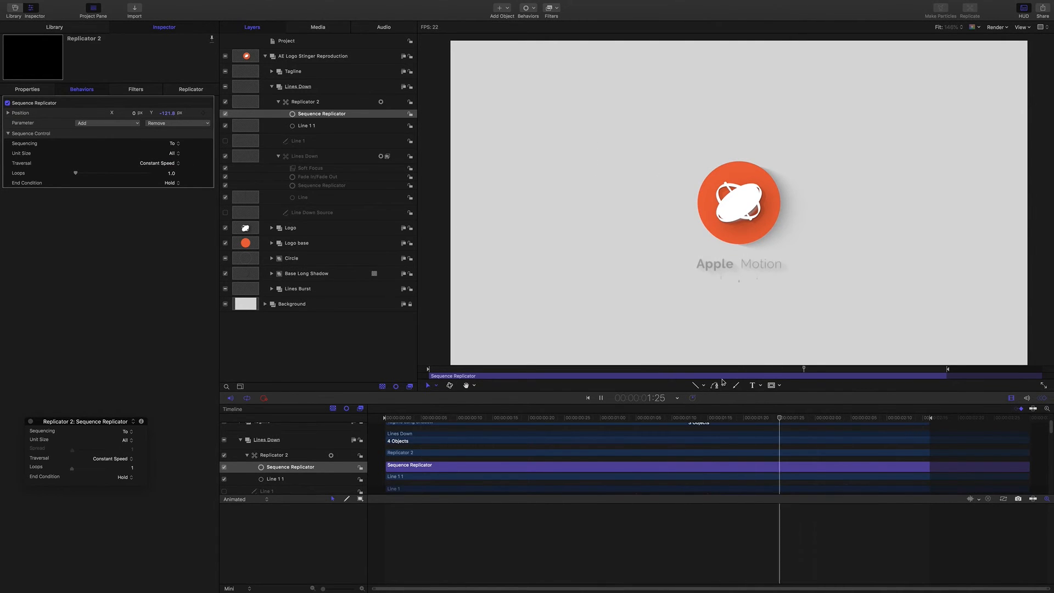
key("space")
left_click(792, 419)
left_click_drag(792, 418, 663, 400)
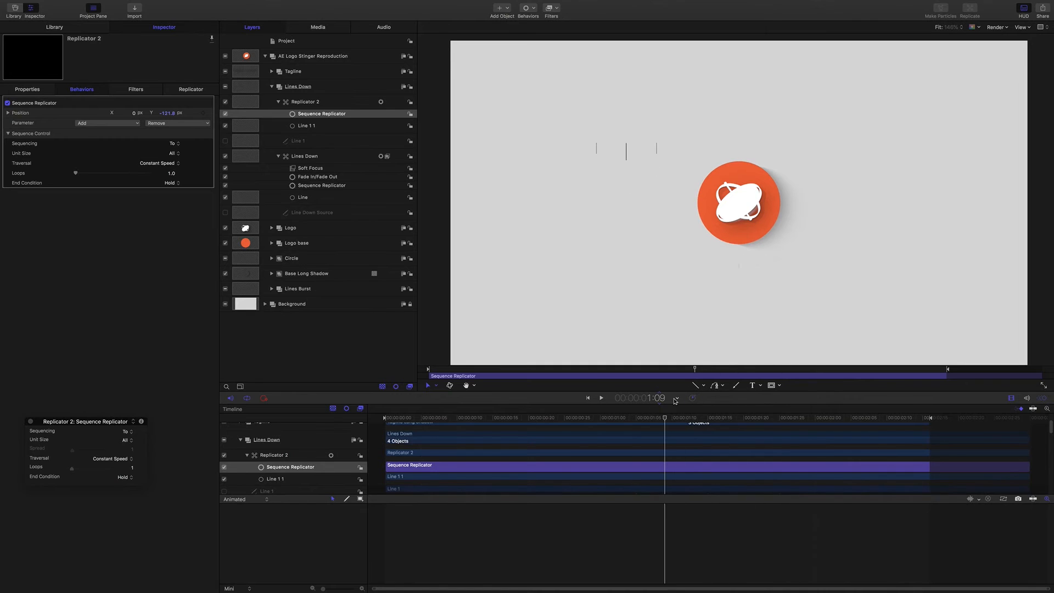
key("space")
key("space")
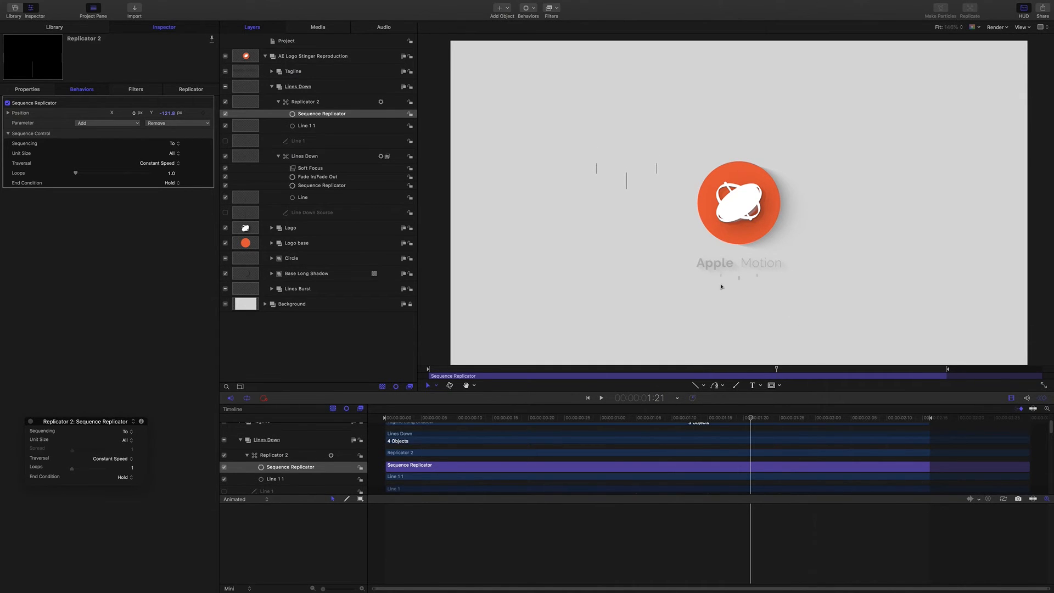
Step: Return to the first frame, delete Replicator 2 from the Lines Down group and collapse the group
left_click(761, 417)
left_click_drag(761, 419, 291, 389)
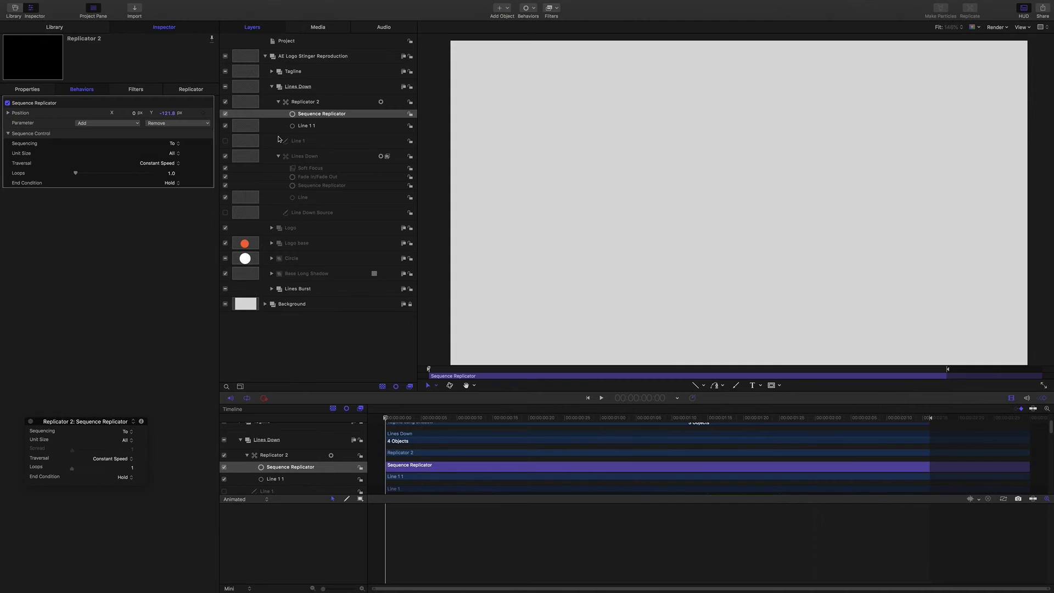
left_click(299, 102)
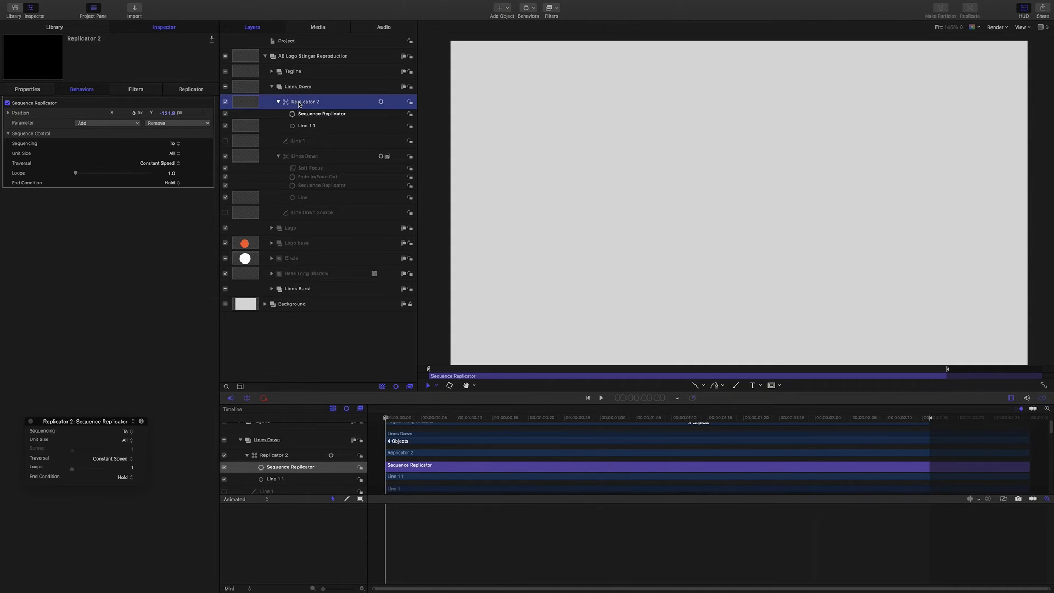
key("Delete")
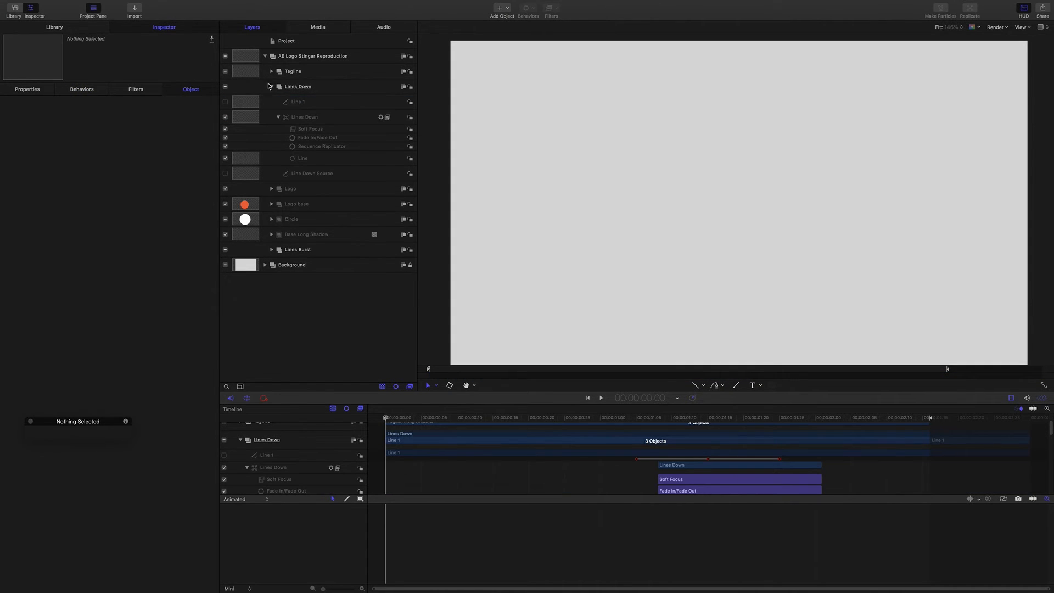
left_click(270, 87)
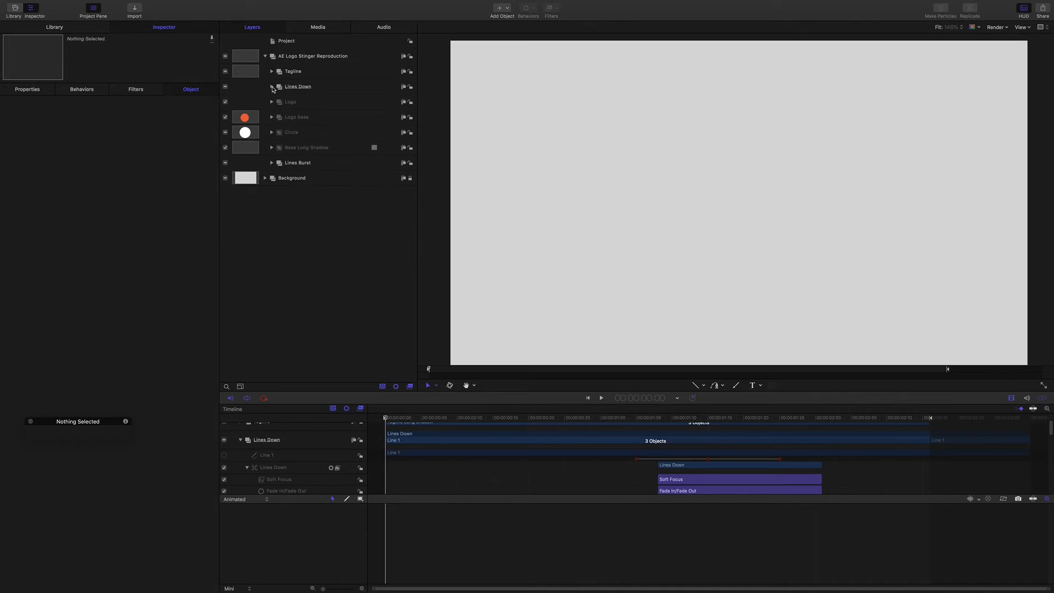
Step: Play and scrub through the stinger, stopping at about frame 1:10 to review the logo reveal
key("space")
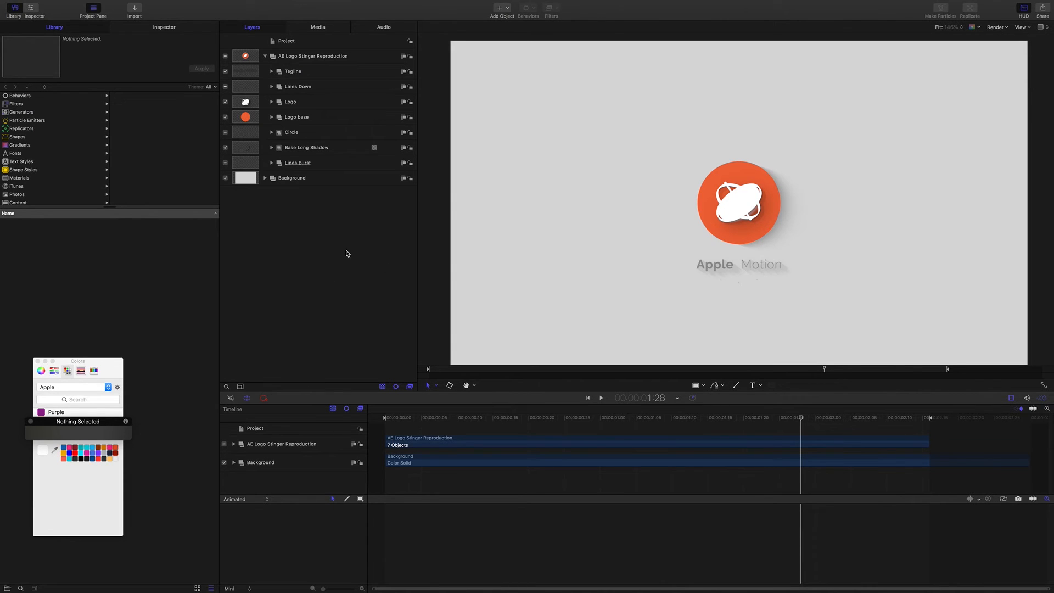
left_click_drag(801, 418, 533, 388)
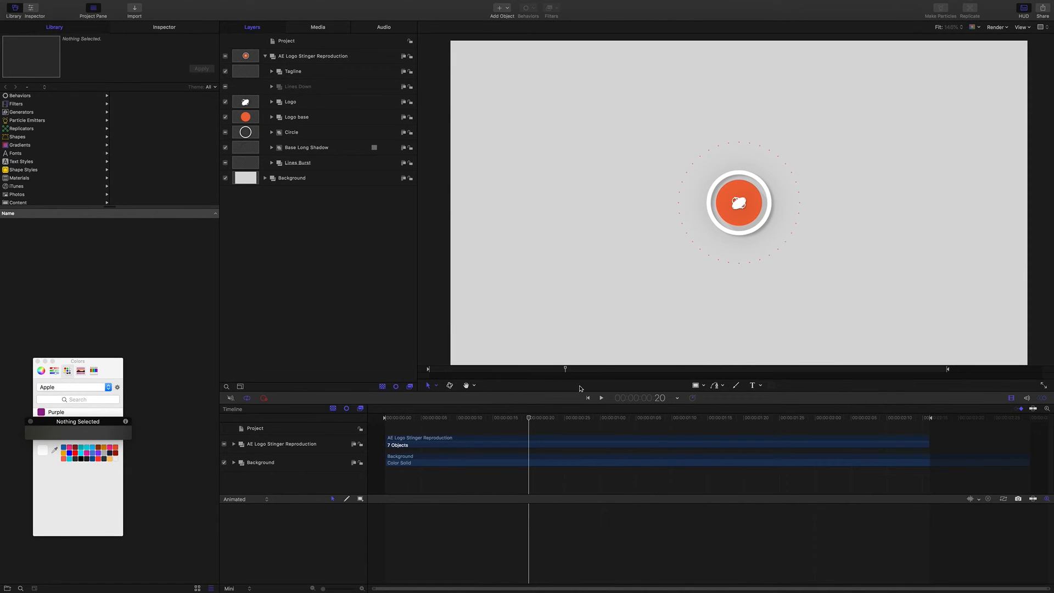
left_click_drag(531, 417, 673, 422)
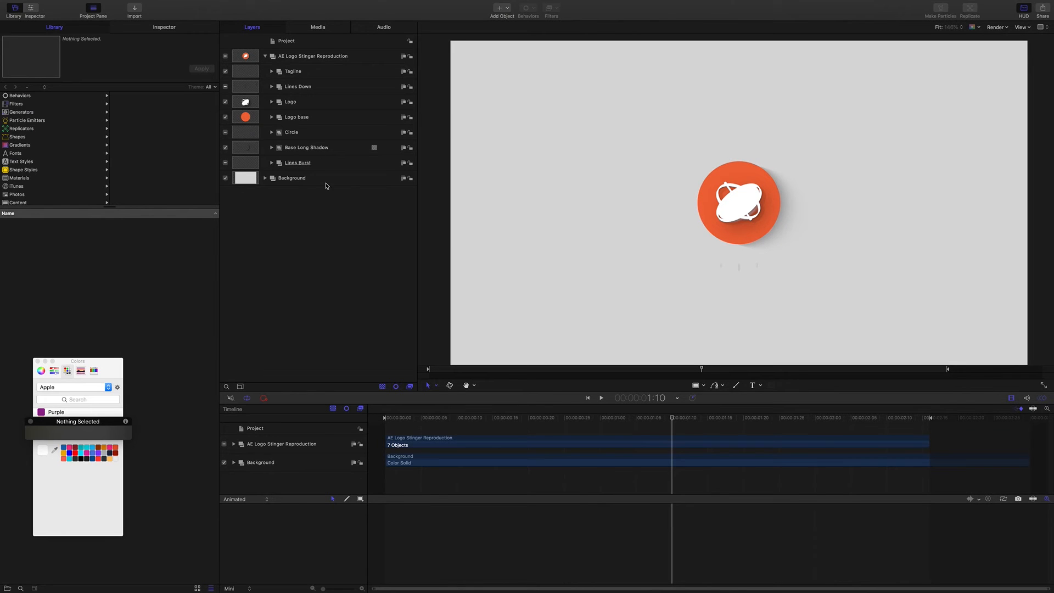
Step: At frame 1:25, hide the Long Shadow layer in the Tagline group and expand the Tagline Long Shadow replicator
left_click(271, 73)
left_click(271, 72)
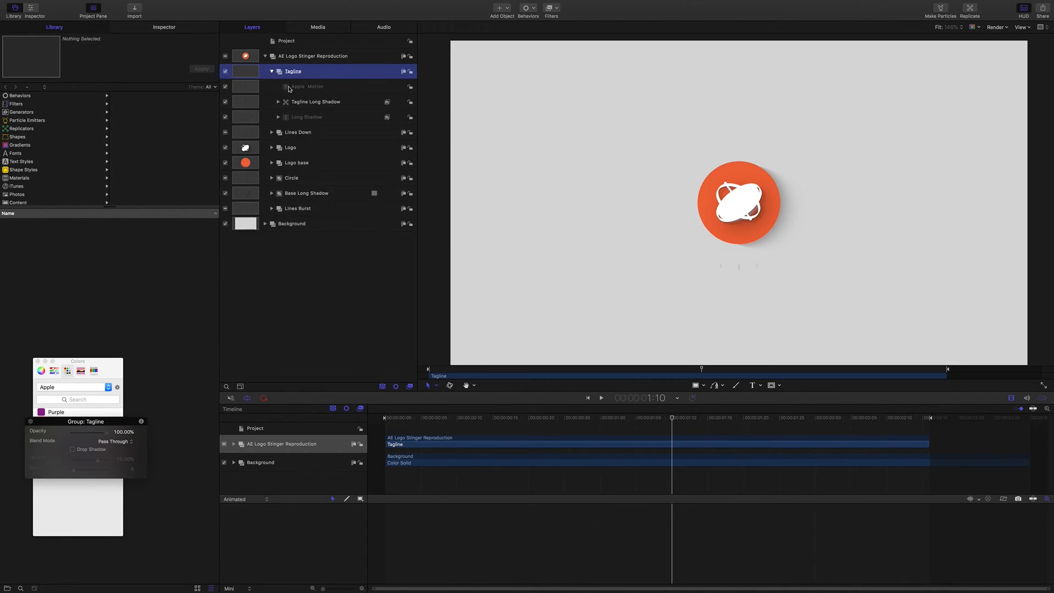
left_click_drag(677, 419, 777, 413)
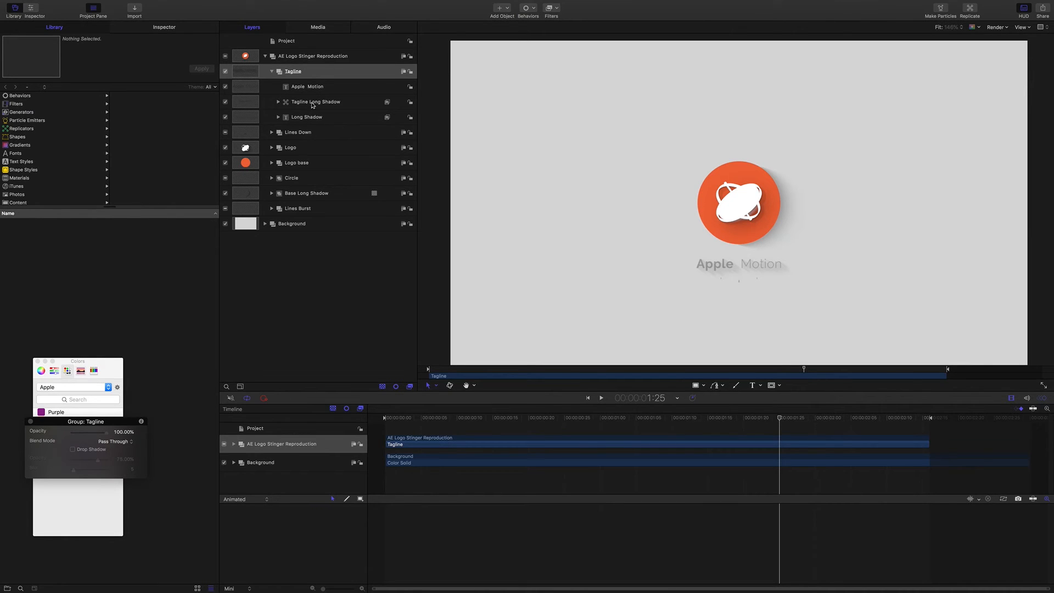
left_click(226, 118)
left_click(225, 118)
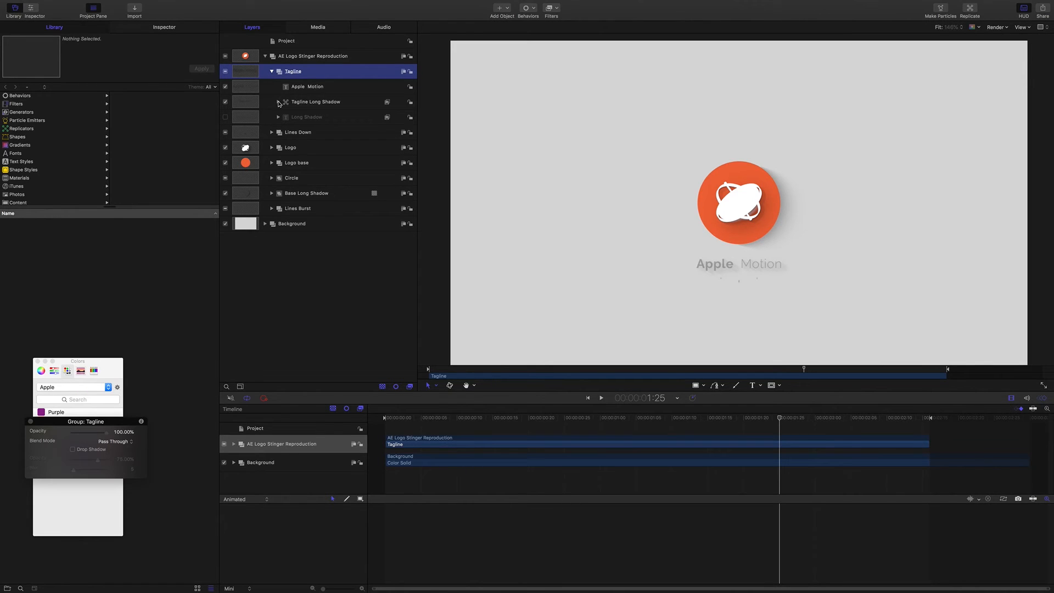
left_click(278, 102)
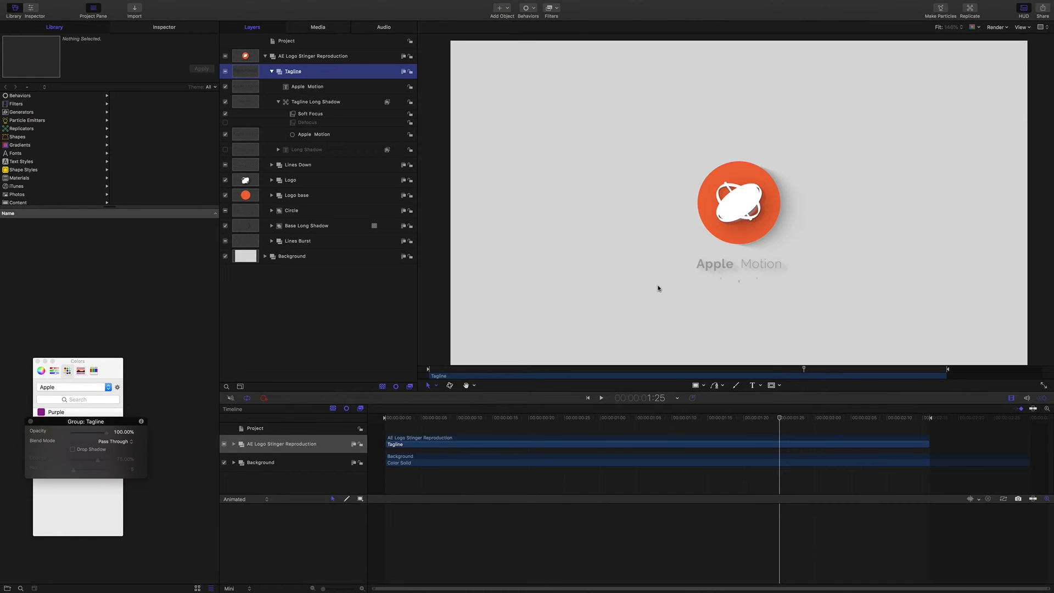
Step: Add a text object reading "REPLICATOR" in the empty area above and to the left of the logo
left_click(752, 385)
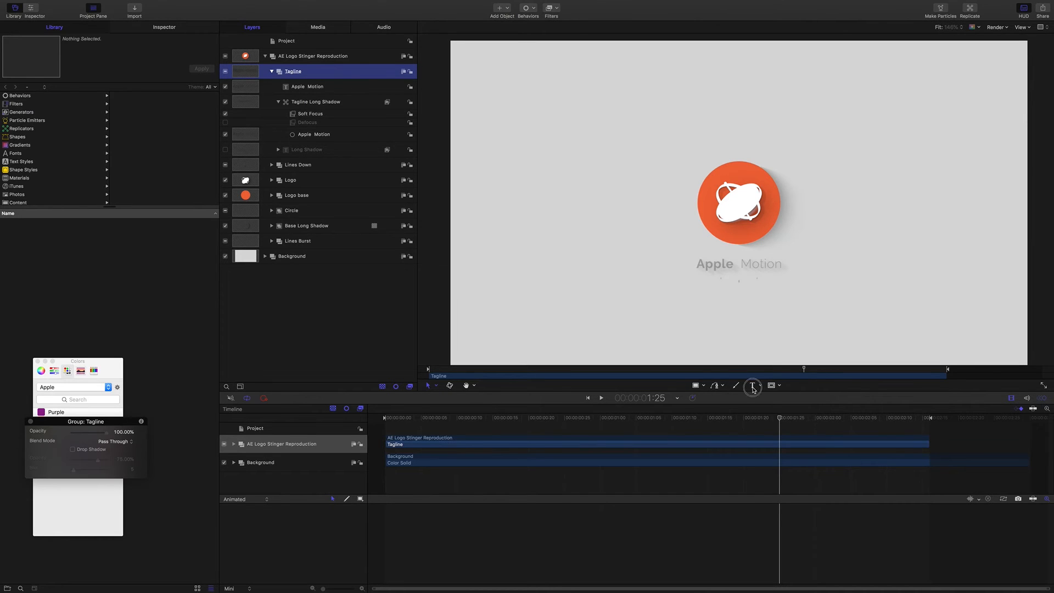
left_click(599, 142)
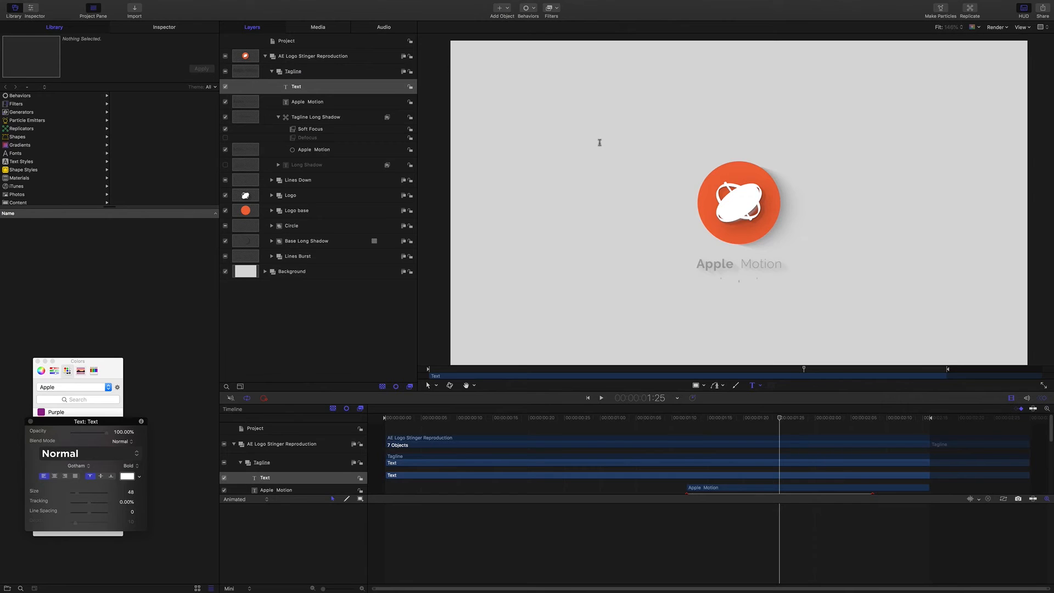
type("REPLICATOR")
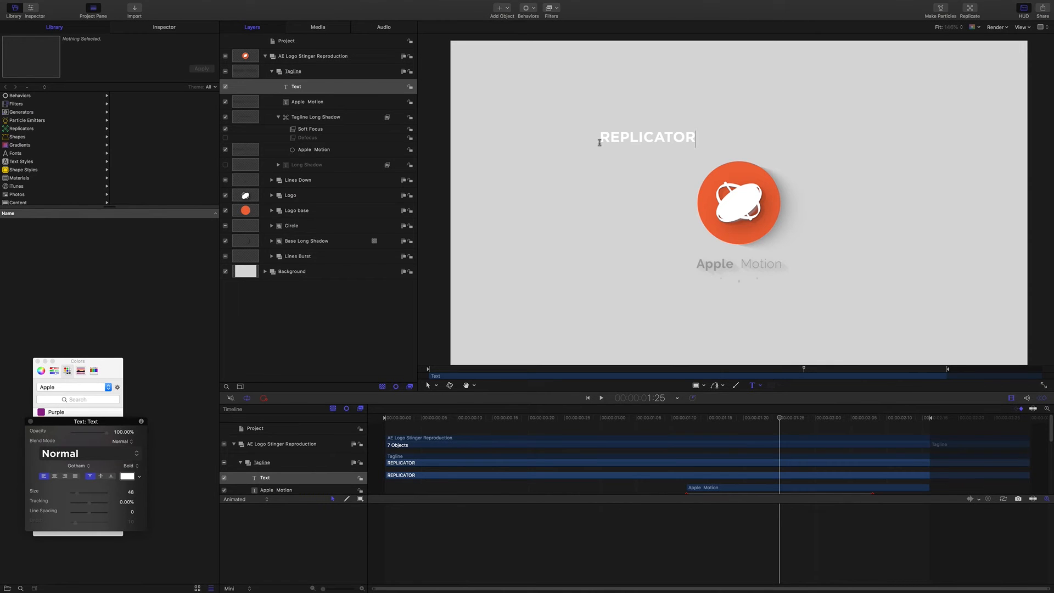
key("Escape")
Step: Replicate the REPLICATOR text and set the replicator's shape to Line
key("l")
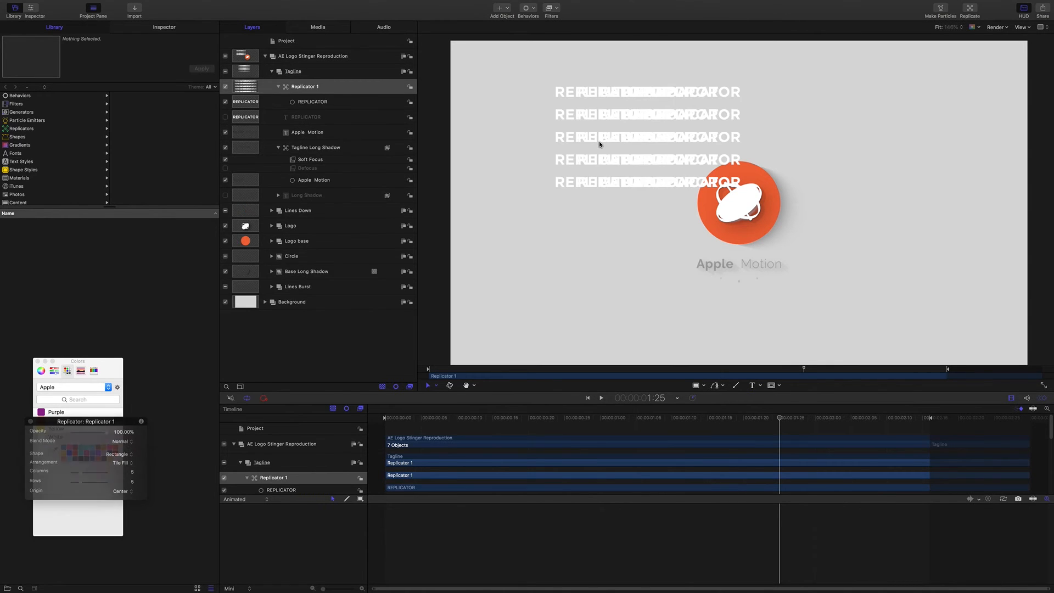
left_click(189, 31)
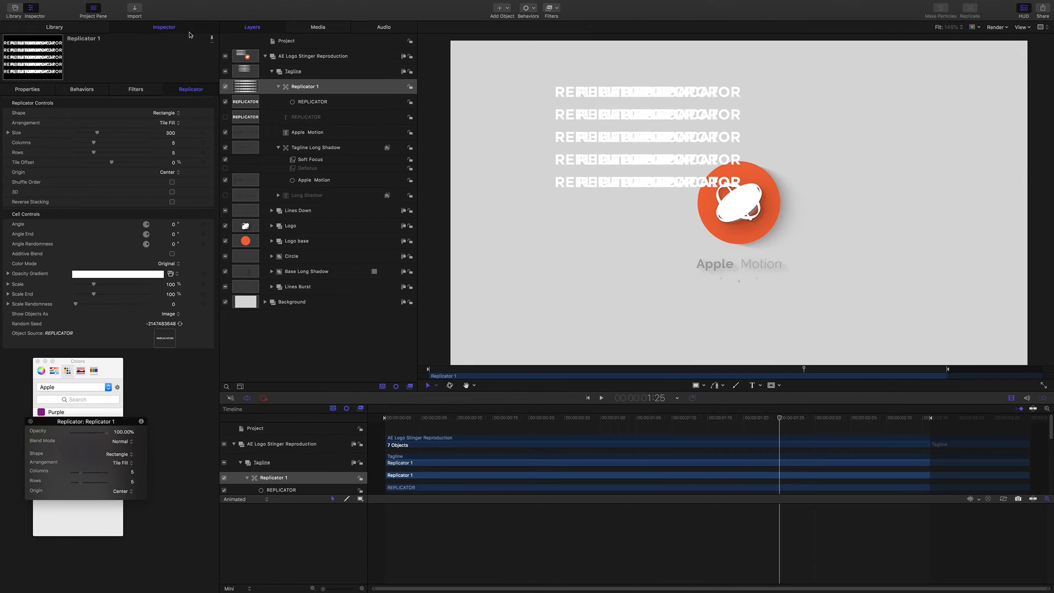
left_click(171, 113)
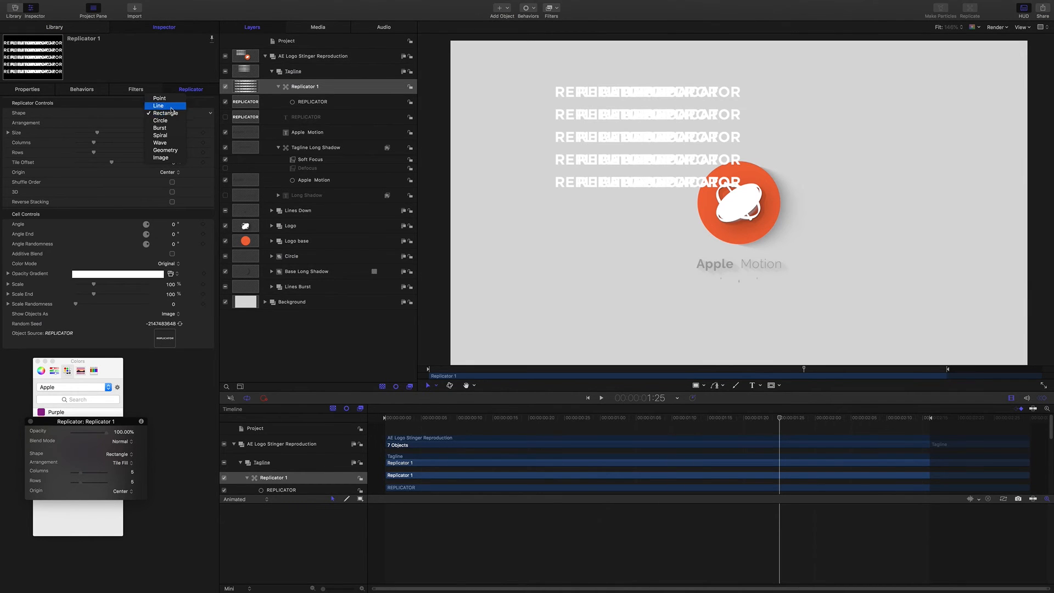
left_click(168, 106)
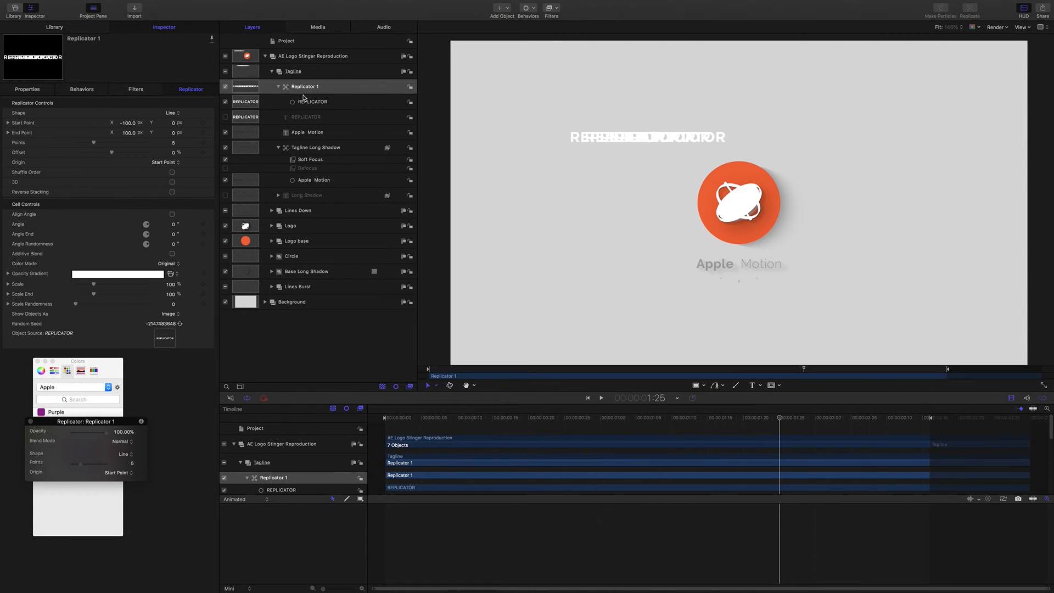
Step: Move the new replicator below the REPLICATOR source text in the layer order and make the source text visible
key("super+bracketleft")
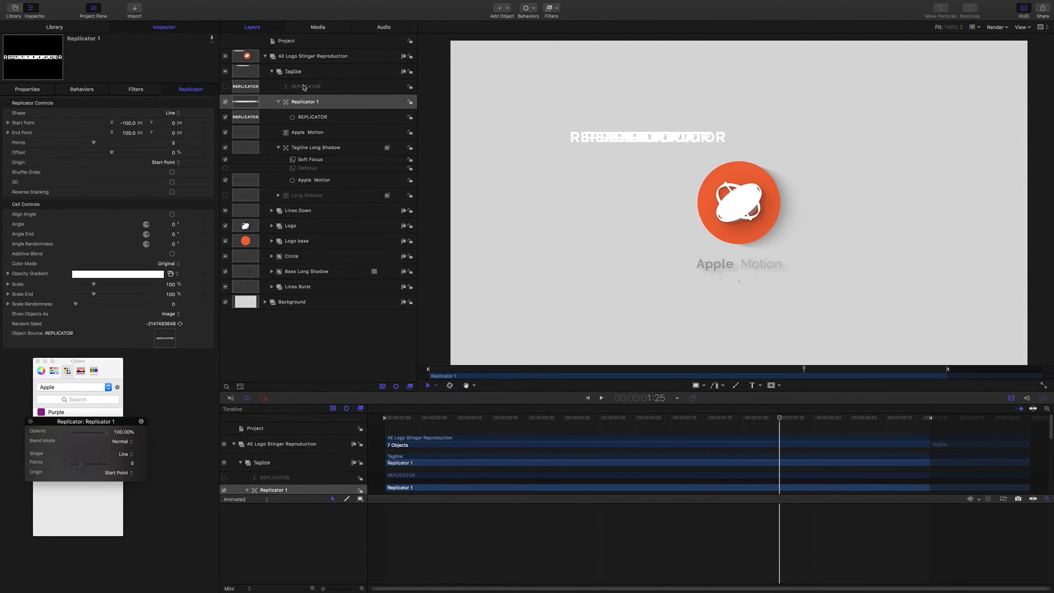
left_click(225, 87)
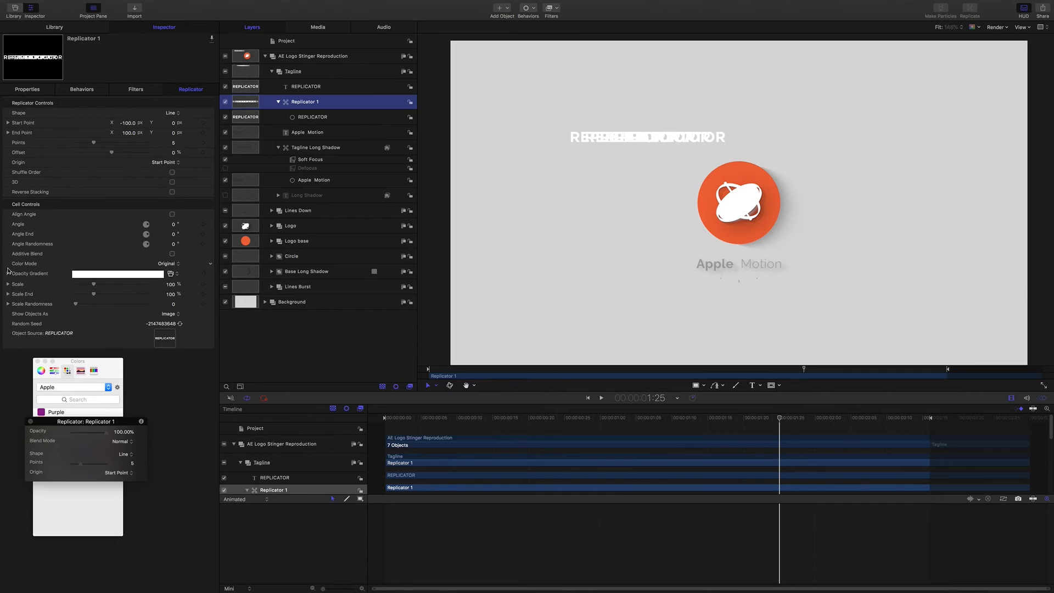
Step: Set the replicator's Color Mode to Over Pattern and remove the blue end color tag from its Color Gradient
left_click(168, 264)
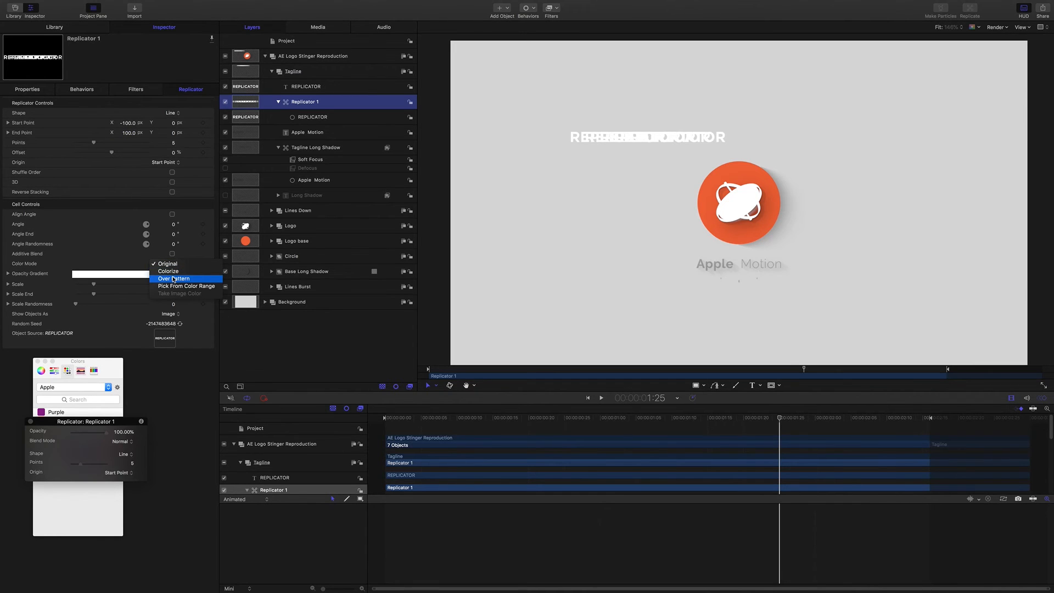
left_click(174, 279)
left_click(8, 274)
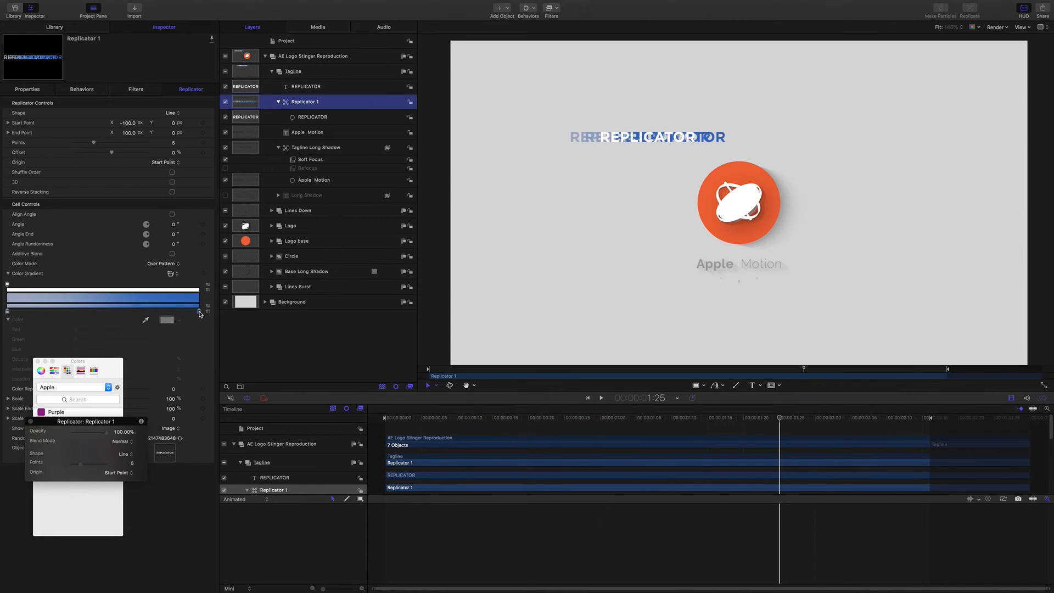
left_click_drag(199, 311, 259, 321)
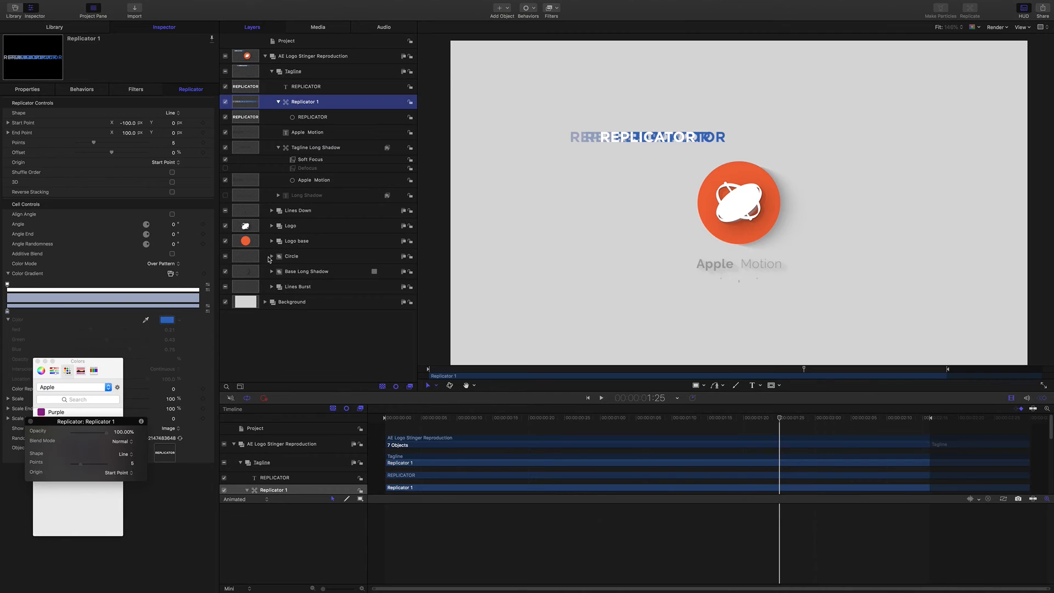
Step: Recolor the remaining color tag in the replicator's Color Gradient from blue-gray to near-black
left_click(7, 312)
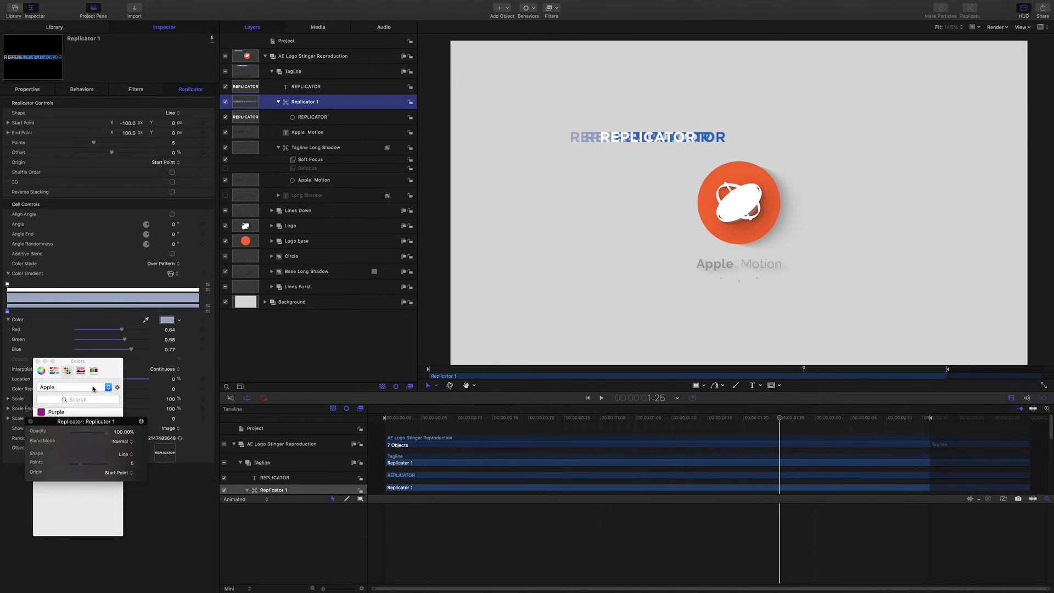
left_click_drag(104, 422, 187, 504)
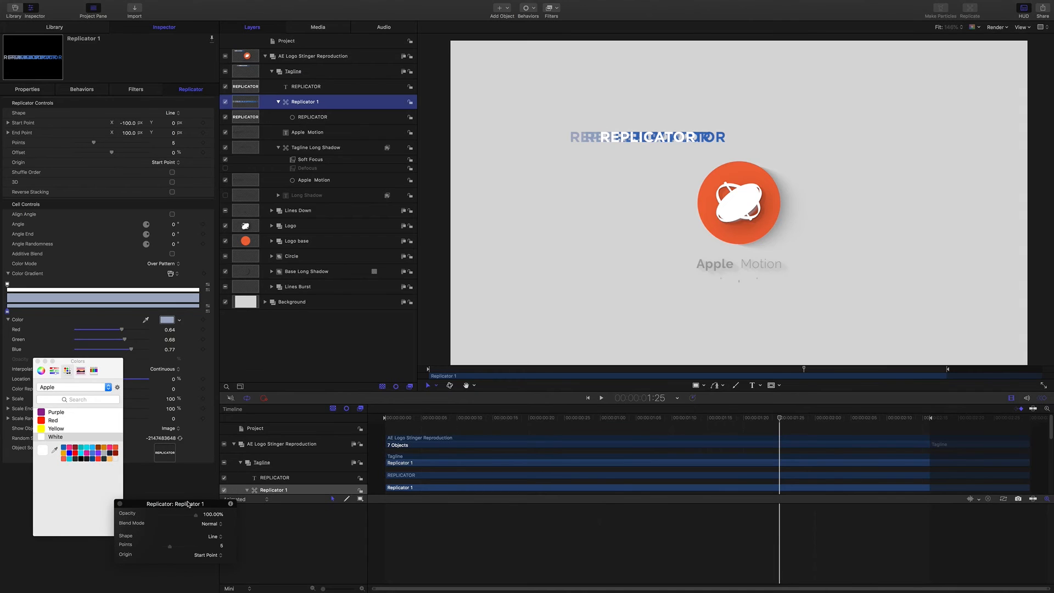
left_click(80, 458)
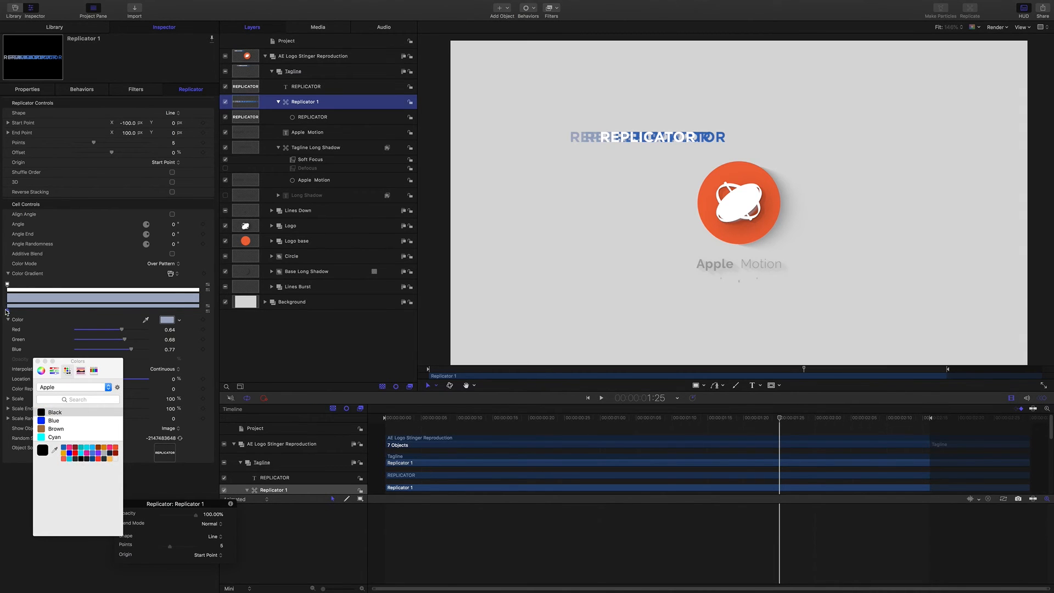
left_click(167, 320)
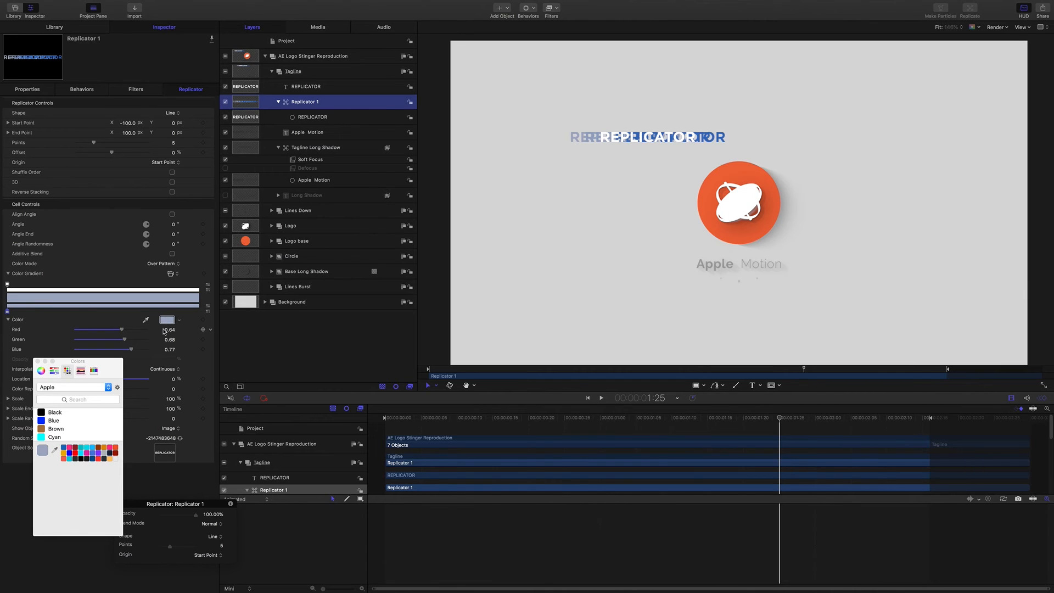
left_click(85, 459)
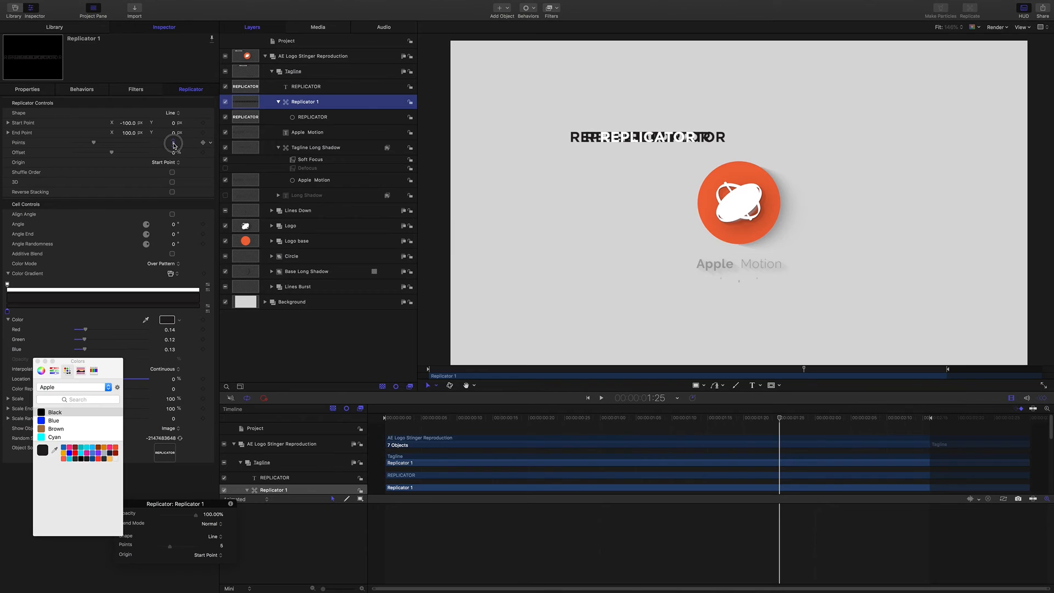
Step: Set the replicator's Points to 49 and move its line's end point down to about X 68.1 px, Y -51.7 px
mouse_move(173, 142)
left_mouse_down()
mouse_move(198, 143)
mouse_move(174, 144)
left_mouse_up()
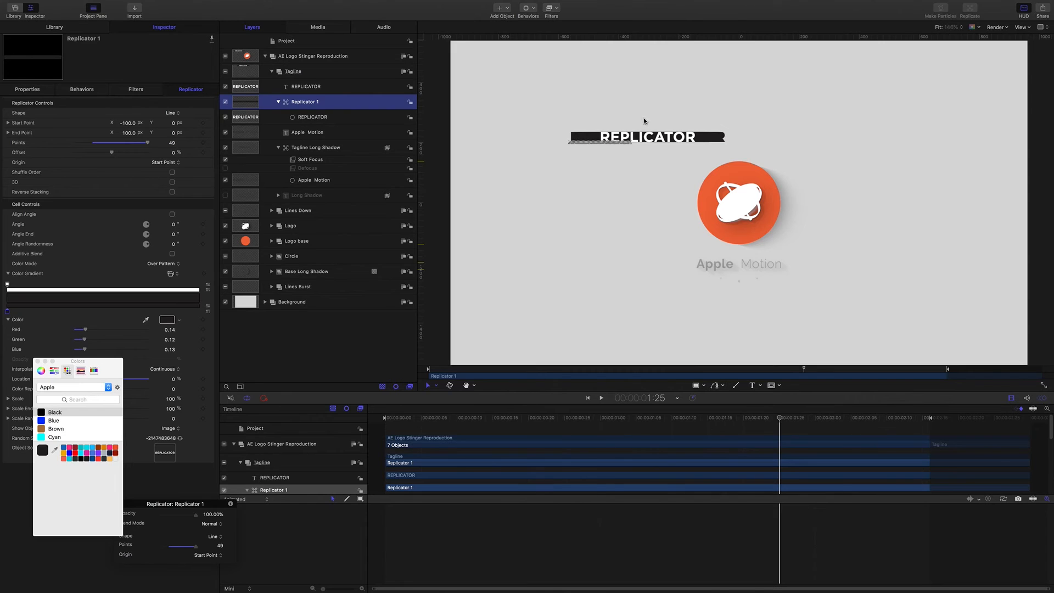
left_click(632, 144)
left_click_drag(631, 144, 620, 158)
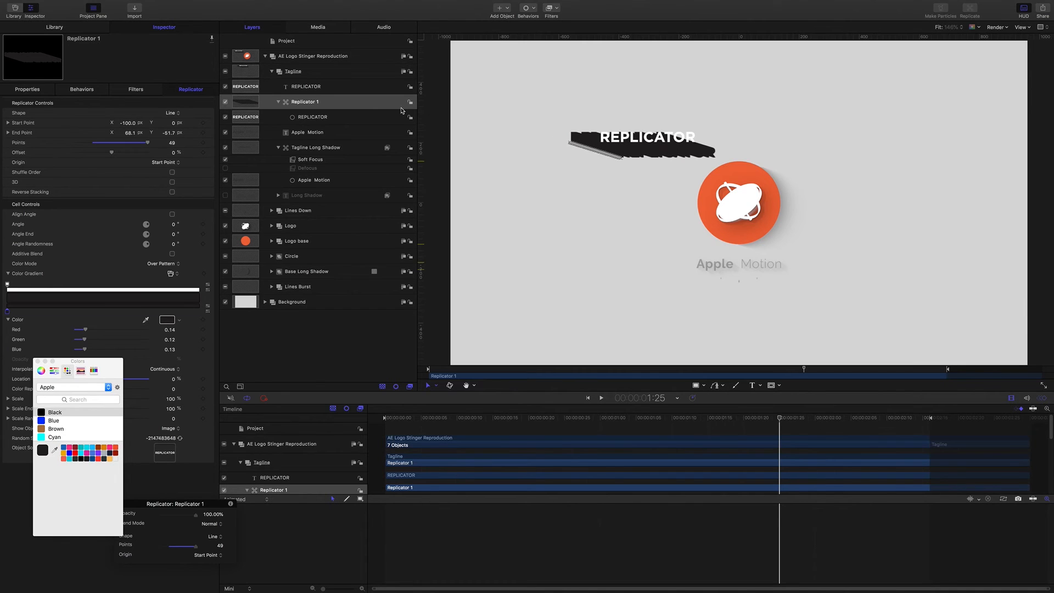
Step: Shift the replicator to an X position of about -382.4 px and steepen its line so the shadow falls diagonally down from the text
left_click(34, 90)
left_click_drag(127, 113, 183, 112)
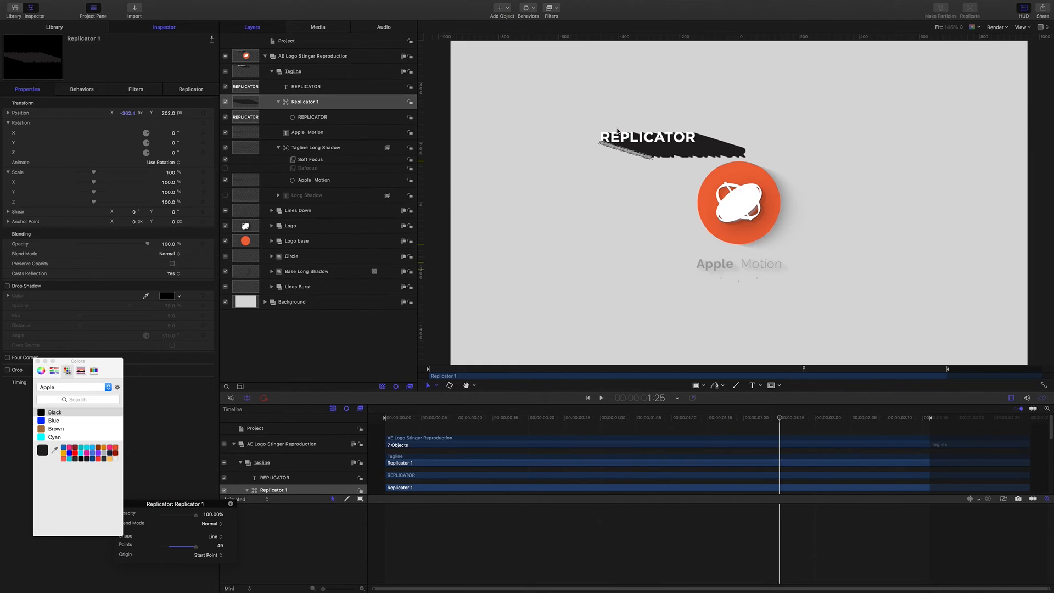
left_click_drag(656, 161, 635, 164)
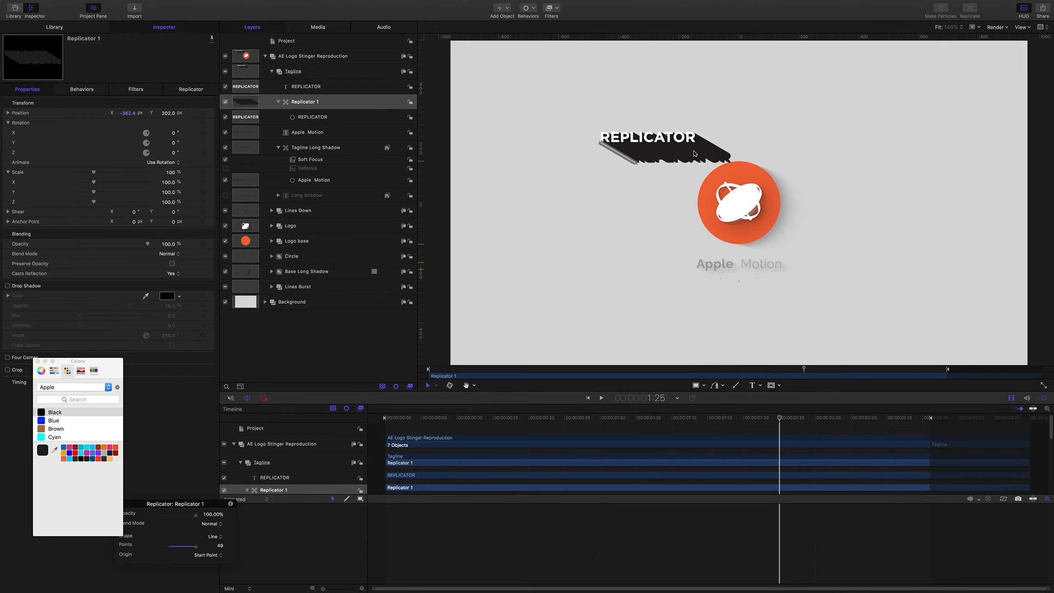
left_click_drag(635, 164, 629, 164)
Step: Toggle the Tagline Long Shadow's Defocus filter on and off, and lower Replicator 1's opacity to about 18.65%
left_click(226, 168)
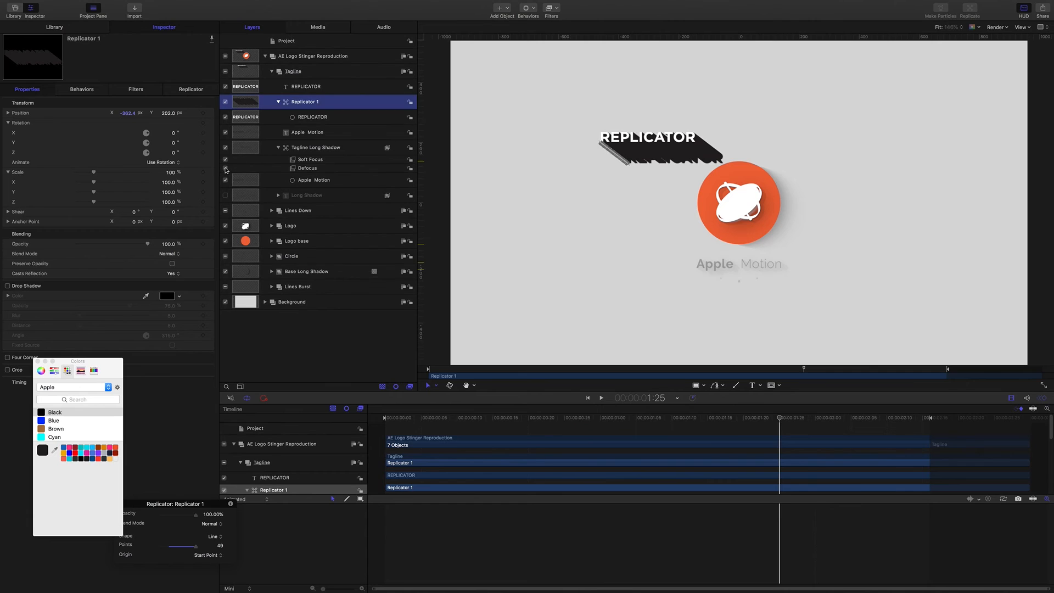
left_click(225, 168)
left_click_drag(146, 244, 89, 244)
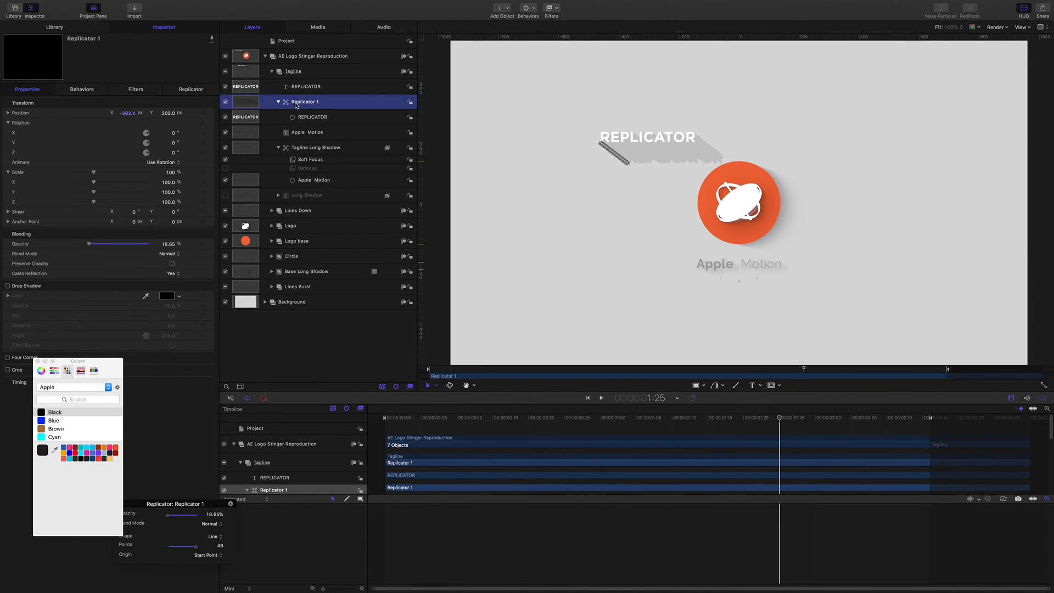
Step: Hide Replicator 1 and apply the Stylize Extrude filter to the REPLICATOR source text
left_click(225, 102)
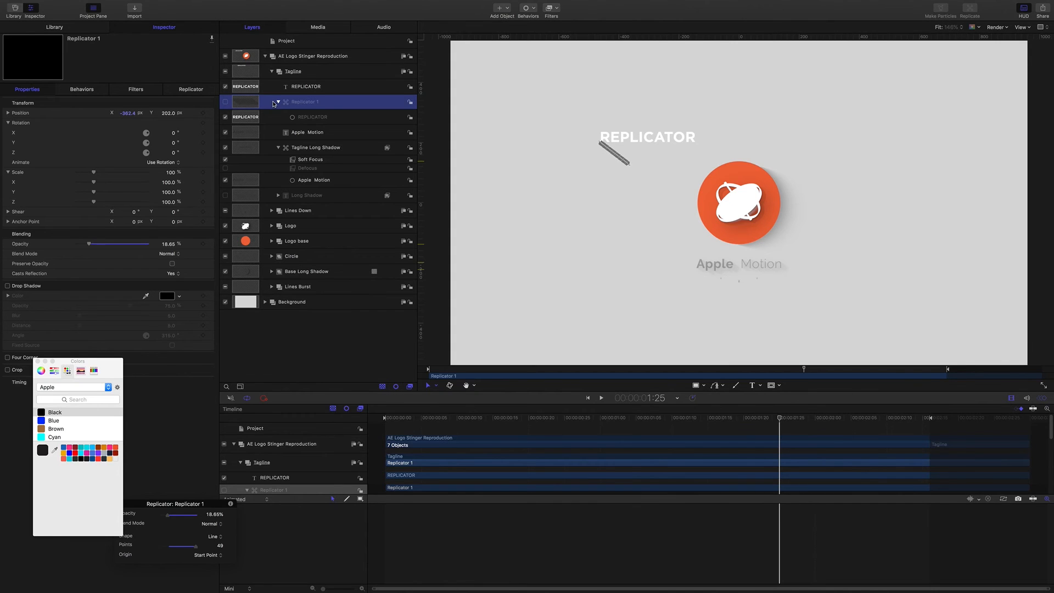
left_click(307, 89)
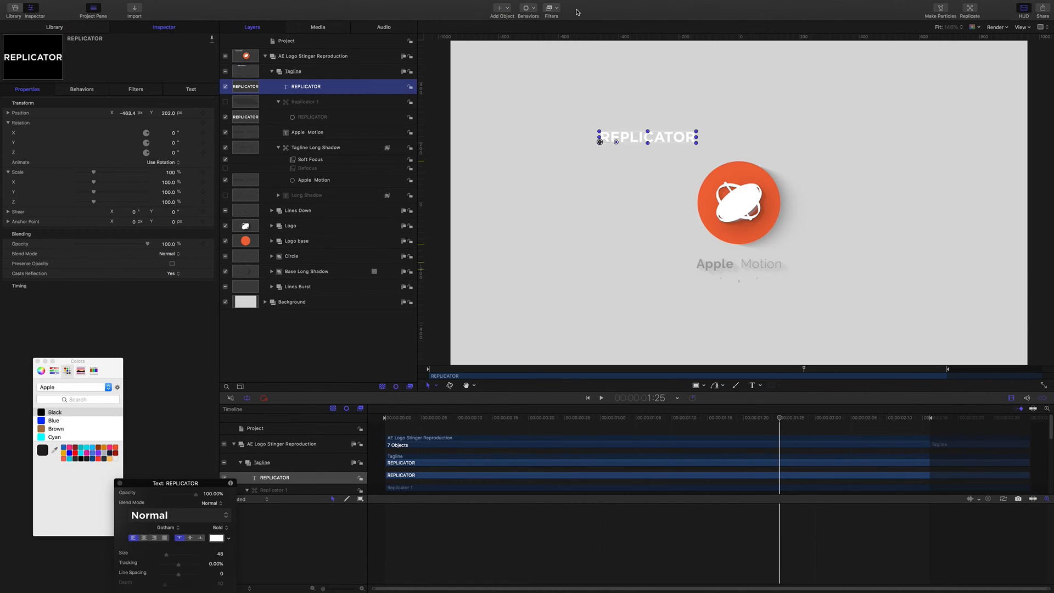
left_click(551, 8)
left_click(577, 12)
left_click(557, 9)
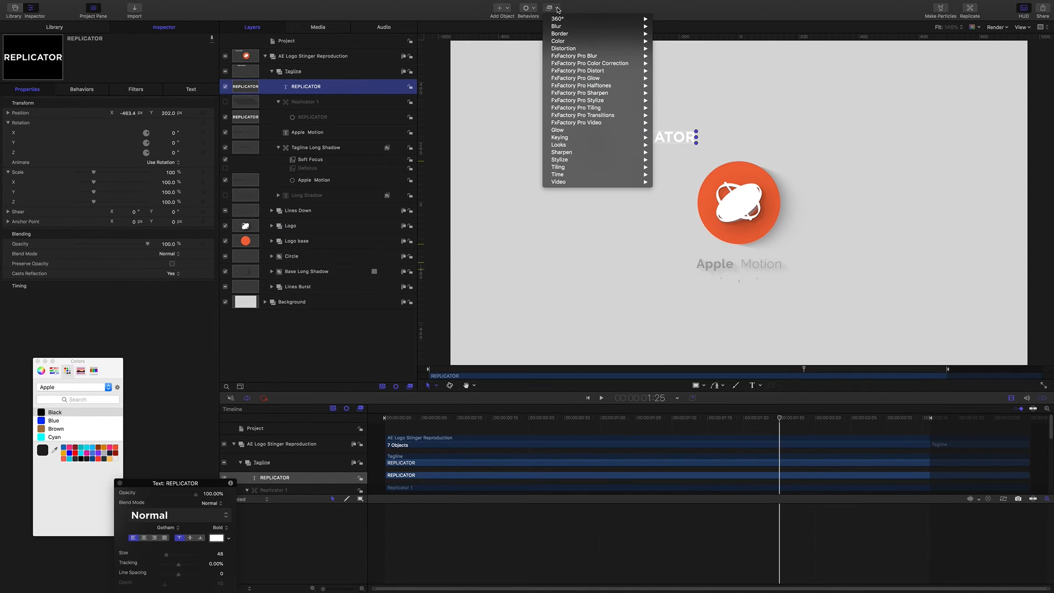
mouse_move(566, 161)
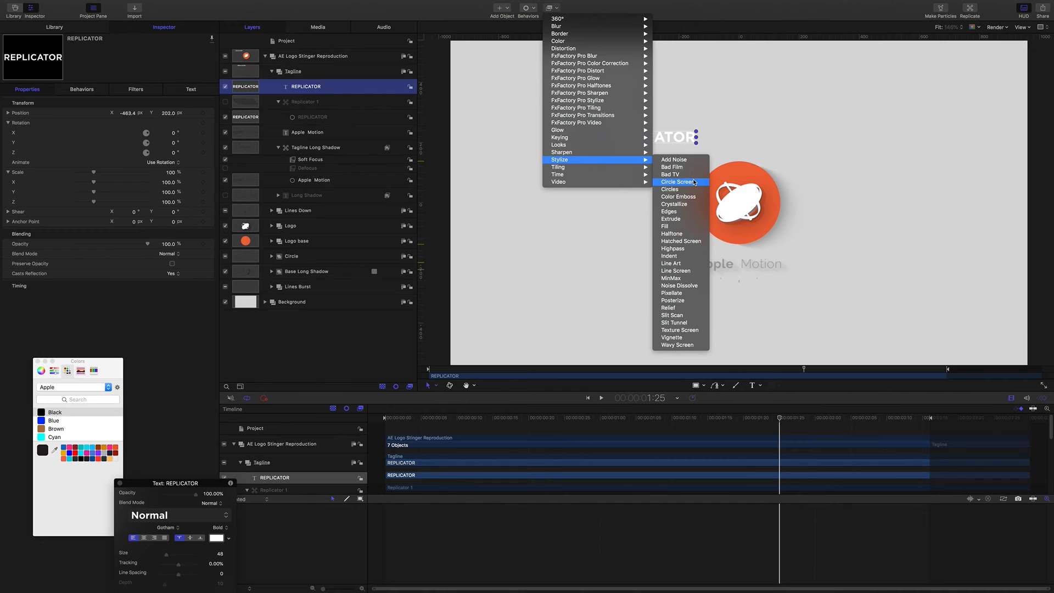
left_click(682, 218)
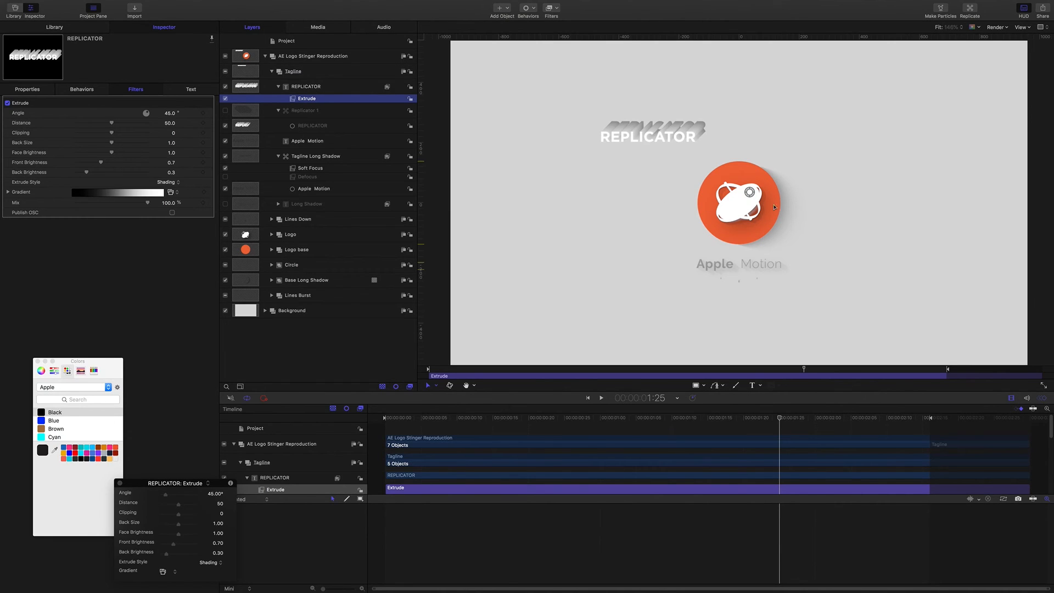
Step: Aim the extrusion down at about 322.8° with a distance of about 74.7, and set its Front and Back Brightness to 0
left_click_drag(750, 192, 756, 215)
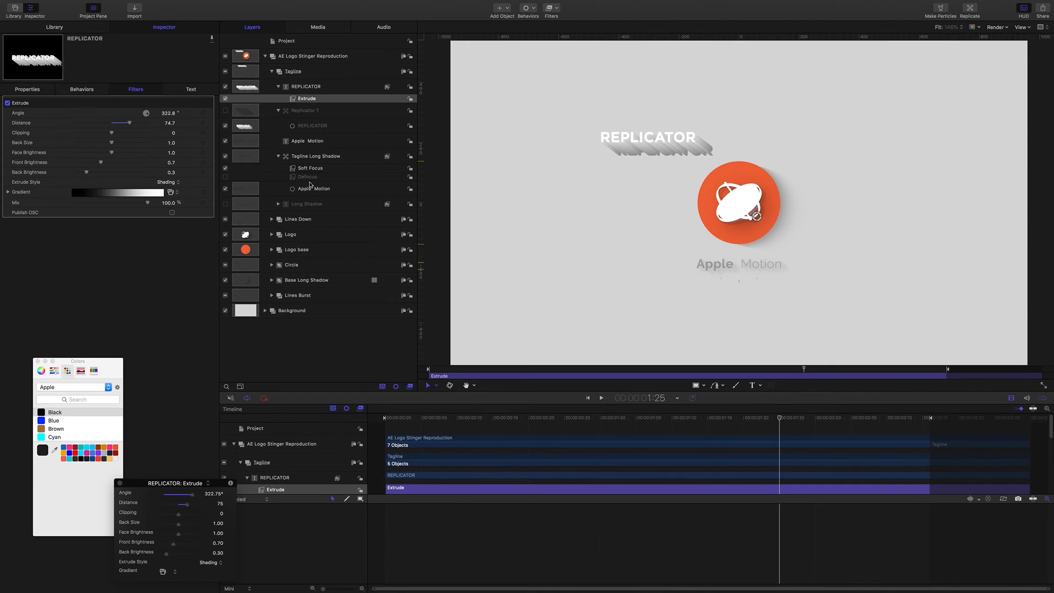
left_click_drag(86, 172, 61, 162)
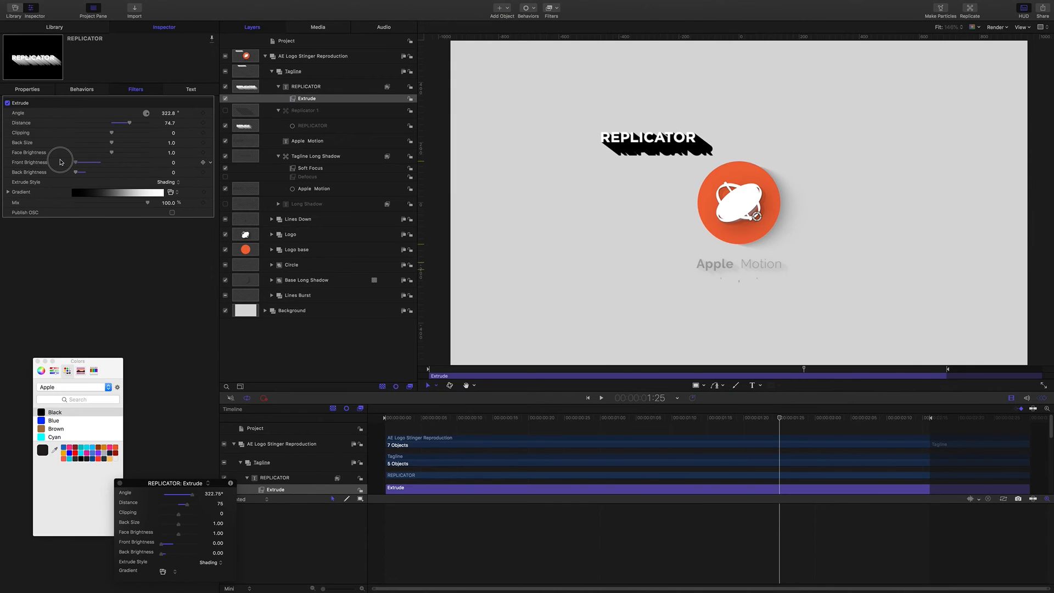
Step: Try the Gradient extrude style on the Extrude filter and switch it back to Shading
left_click(176, 183)
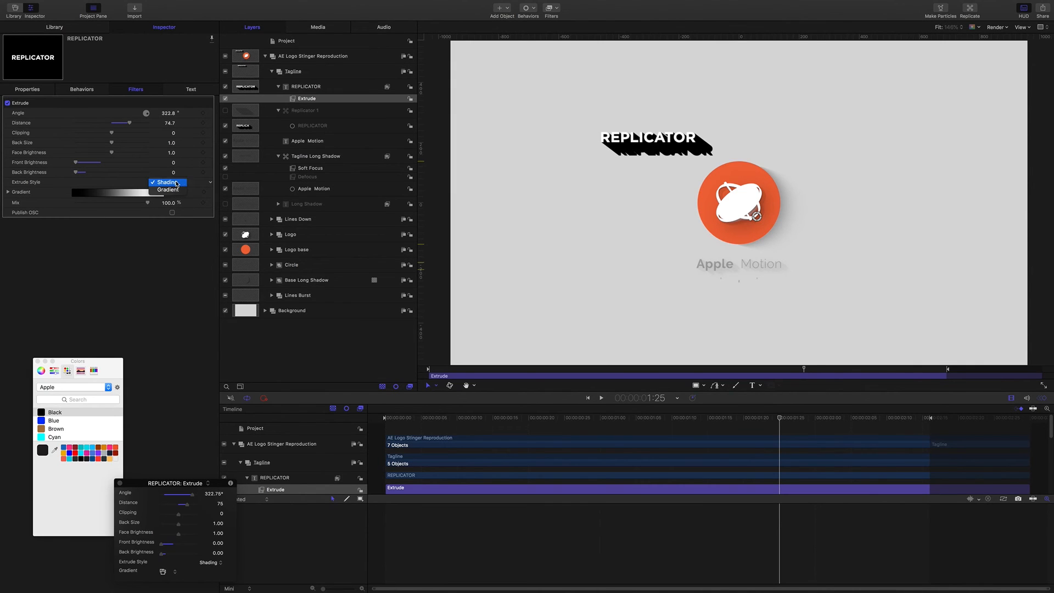
left_click(171, 190)
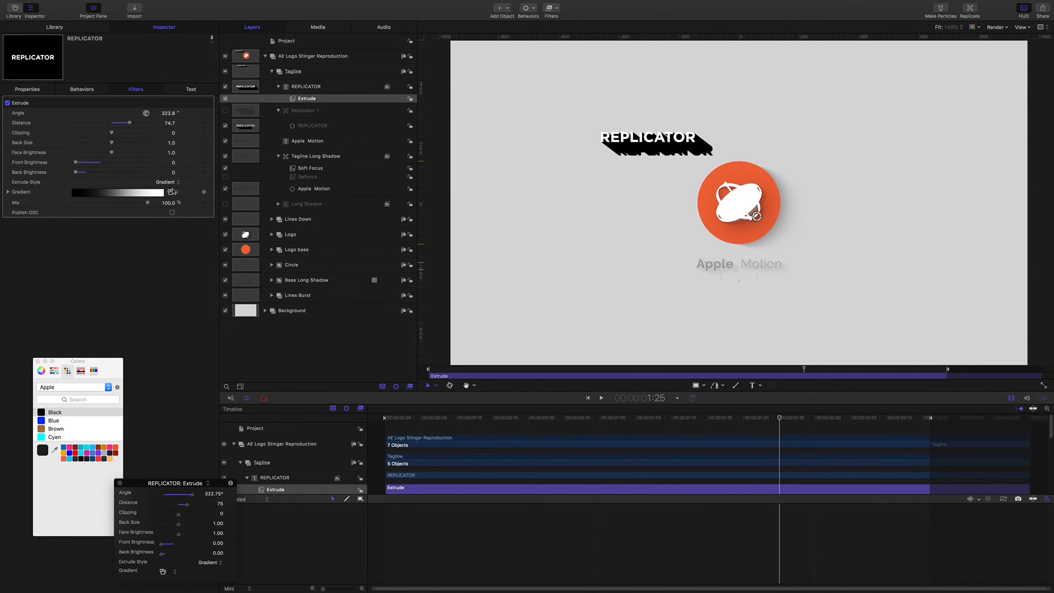
left_click(174, 182)
left_click(174, 175)
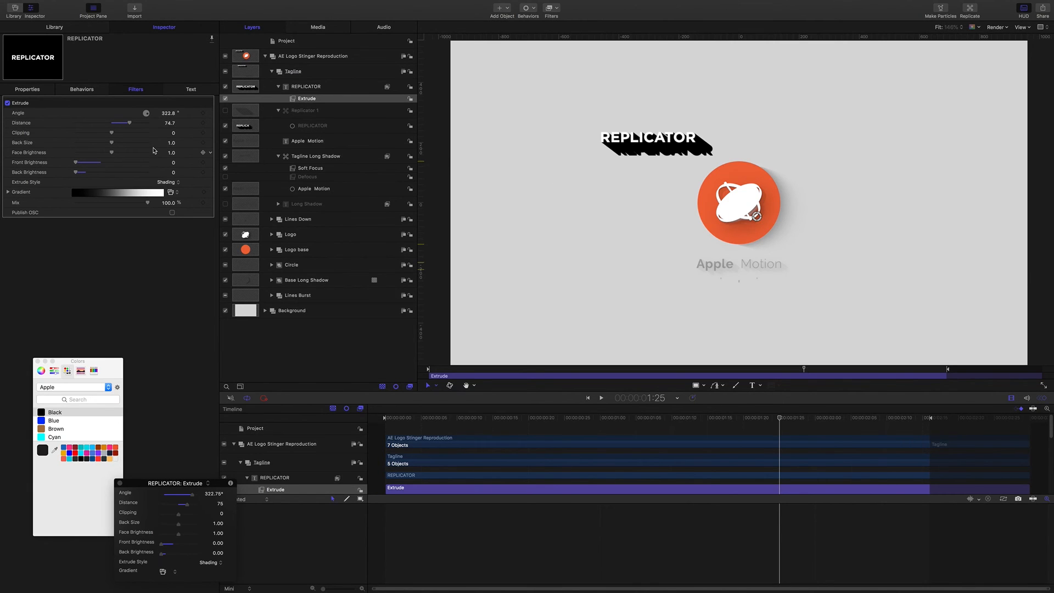
Step: Lower the REPLICATOR text's opacity to about 20.42% and hide the text, leaving the Tagline group collapsed
left_click(32, 89)
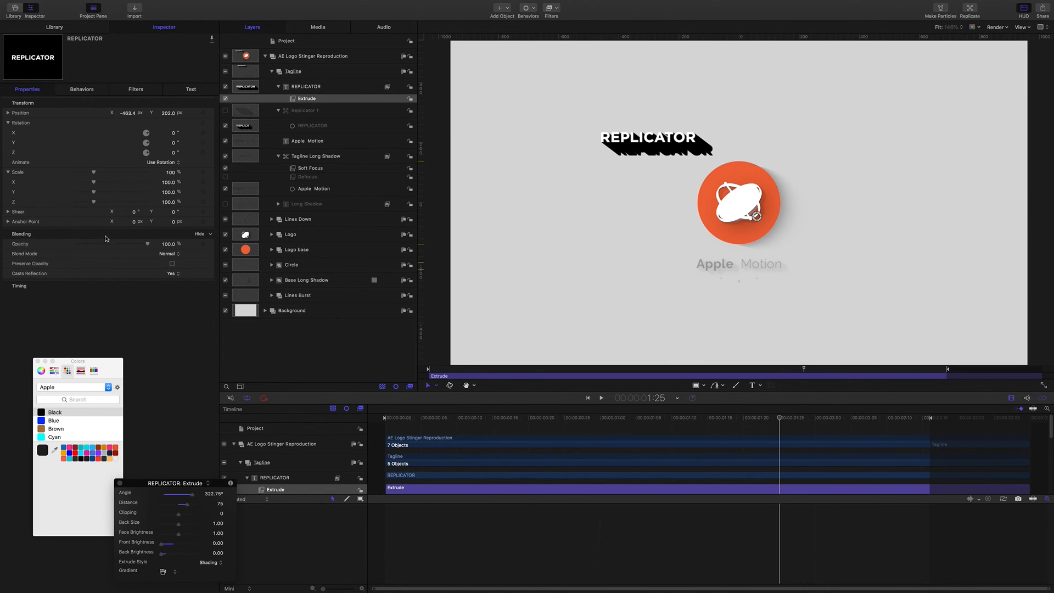
left_click_drag(147, 244, 91, 242)
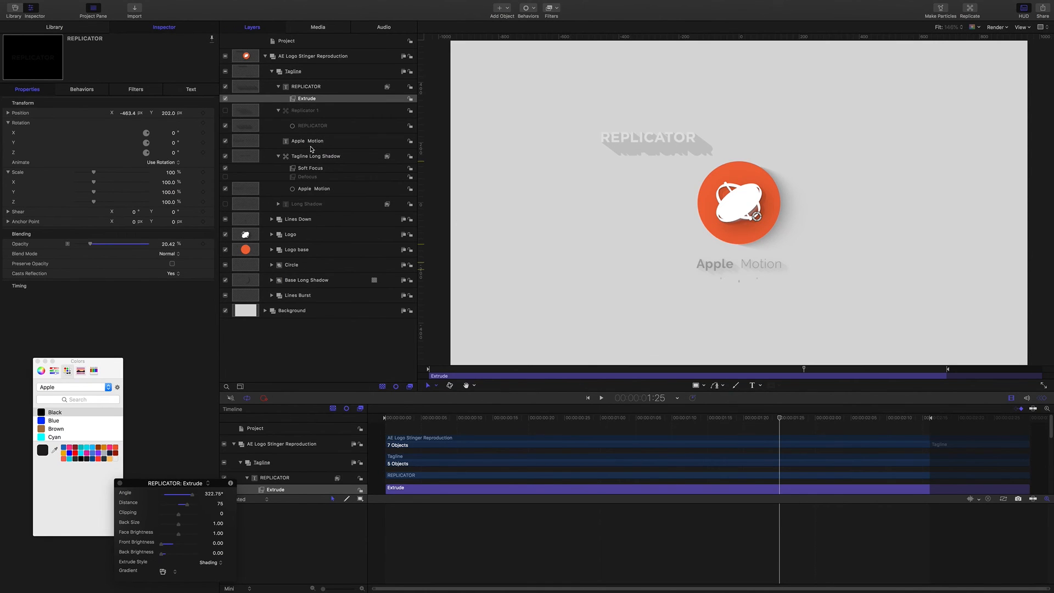
left_click(225, 87)
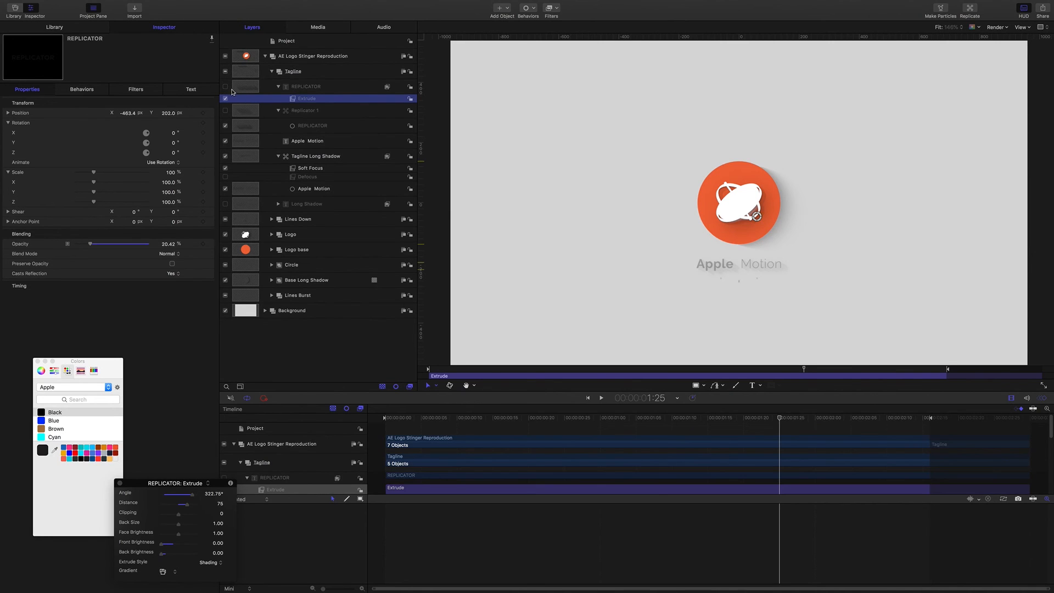
left_click(305, 85)
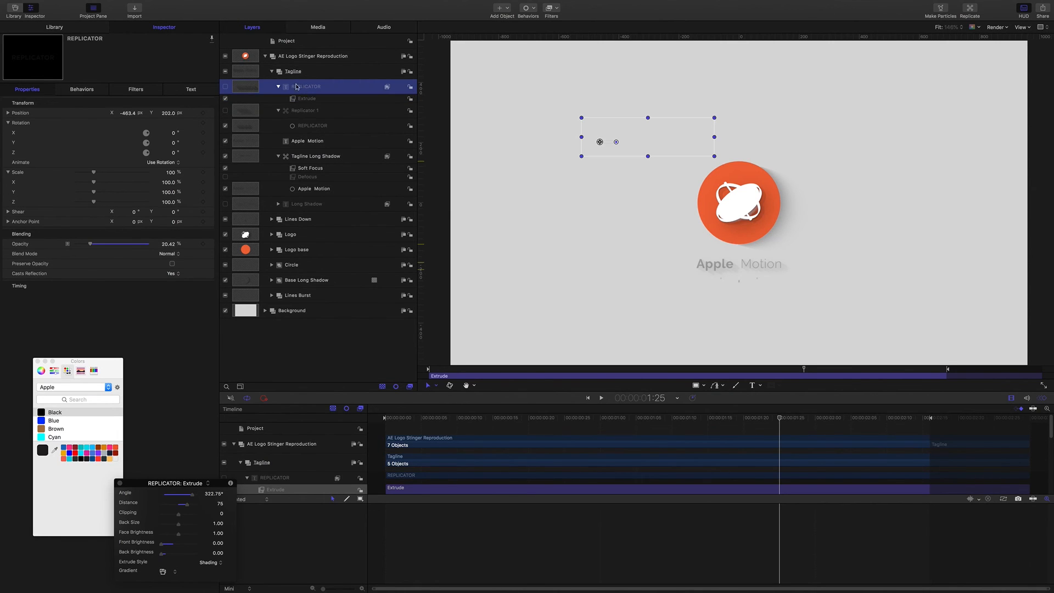
left_click(273, 72)
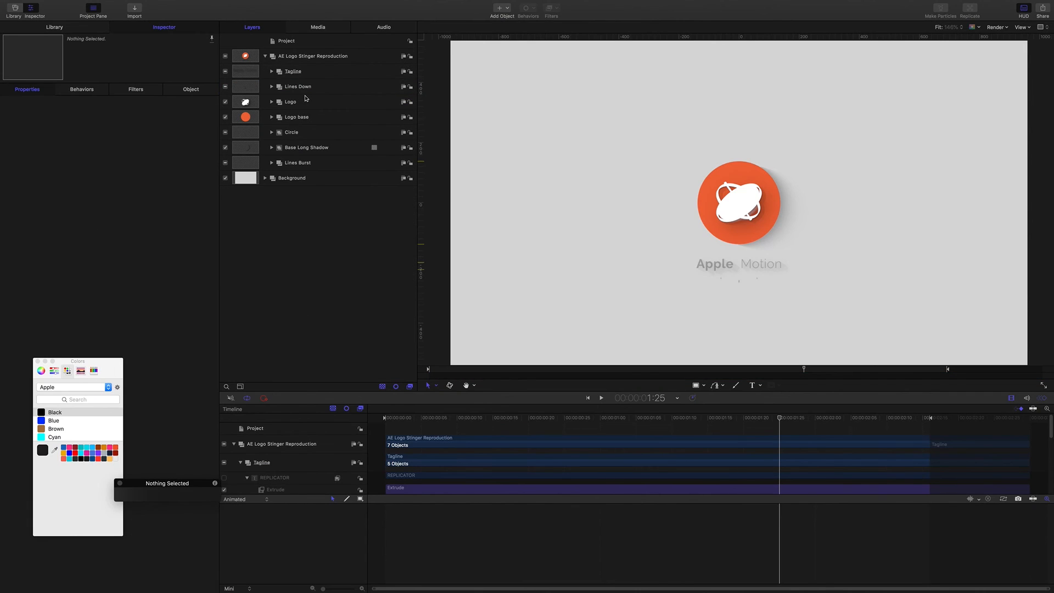
Step: Select the Logo base group and scrub between frame 10 and 1:16 to review how the base and its shadow animate
left_click(272, 118)
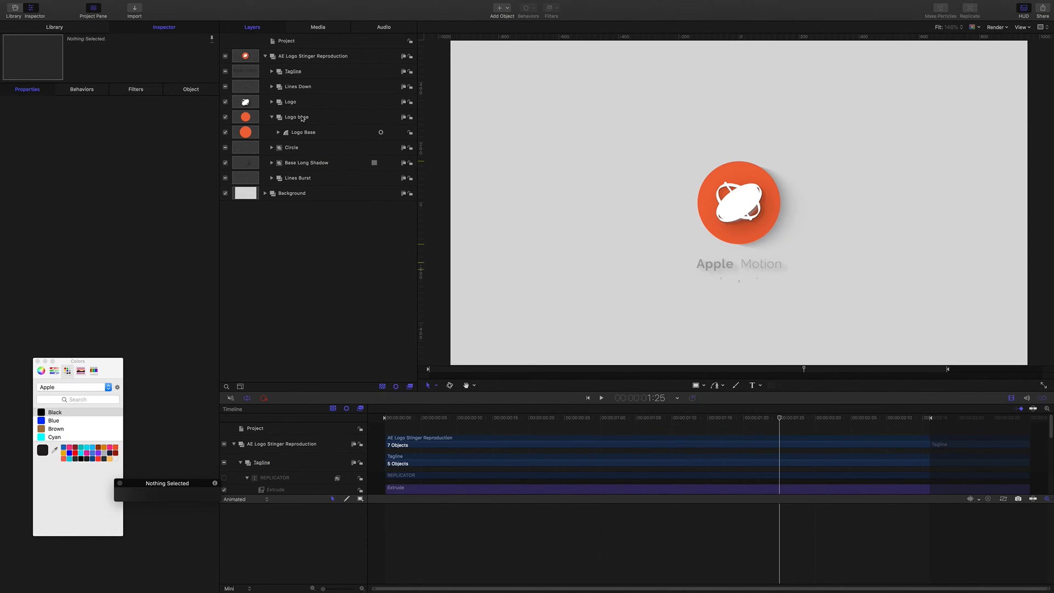
left_click(302, 118)
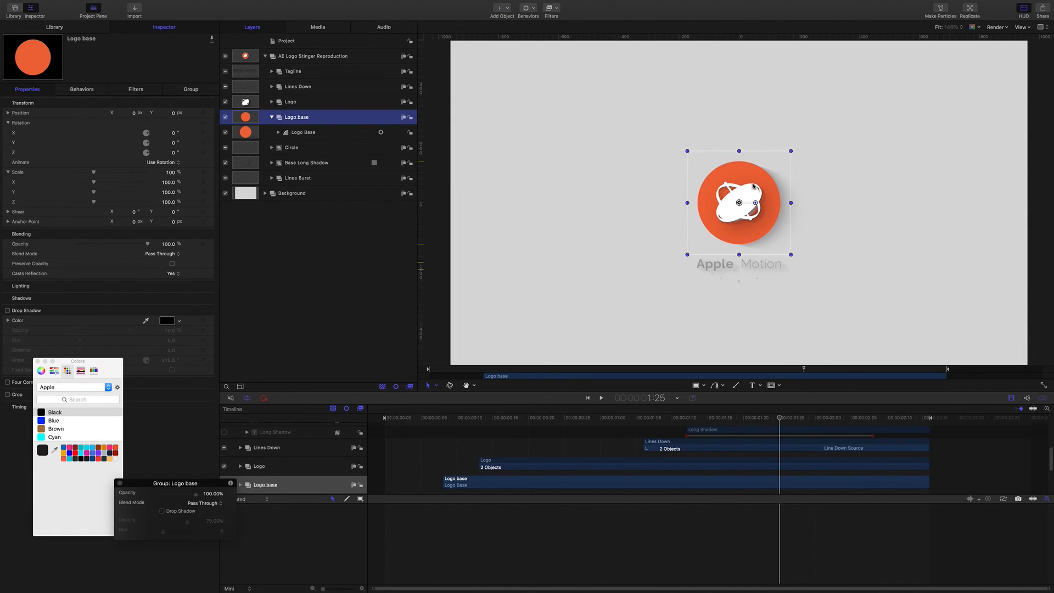
left_click_drag(780, 418, 453, 403)
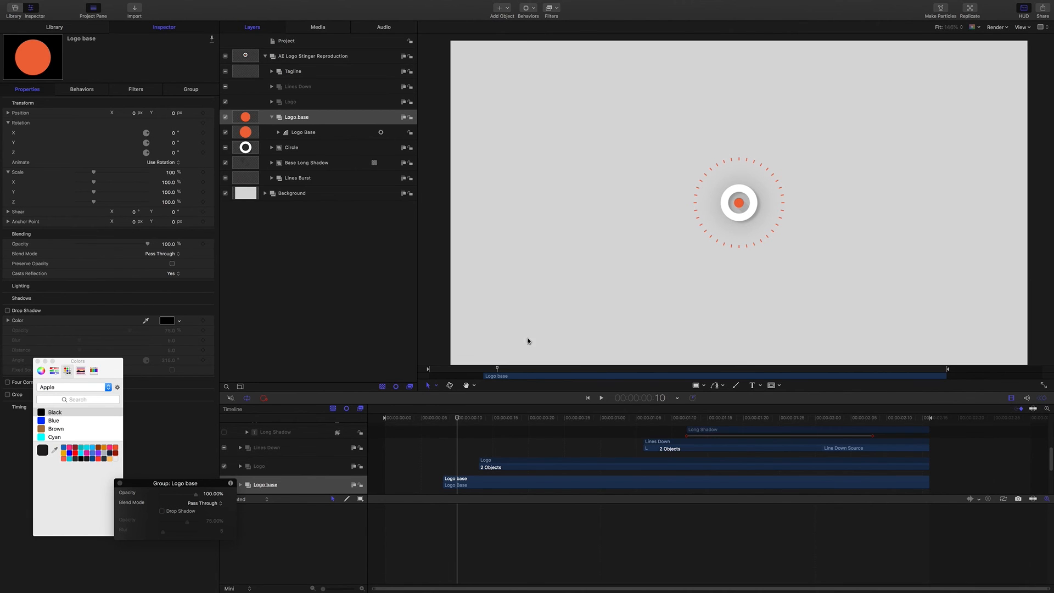
left_click(457, 419)
left_click_drag(457, 419, 715, 441)
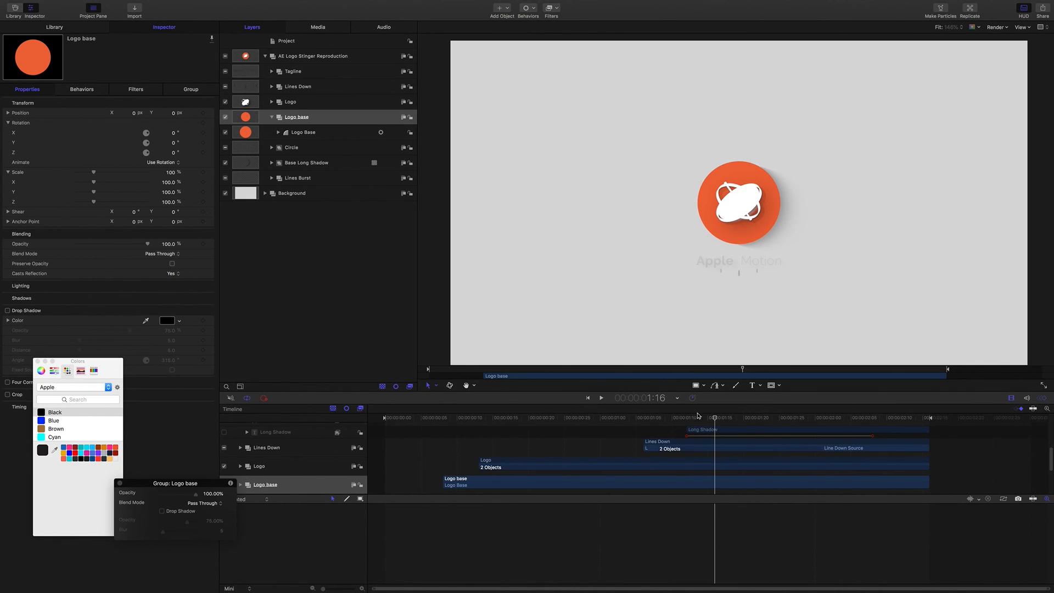
left_click_drag(714, 420, 457, 386)
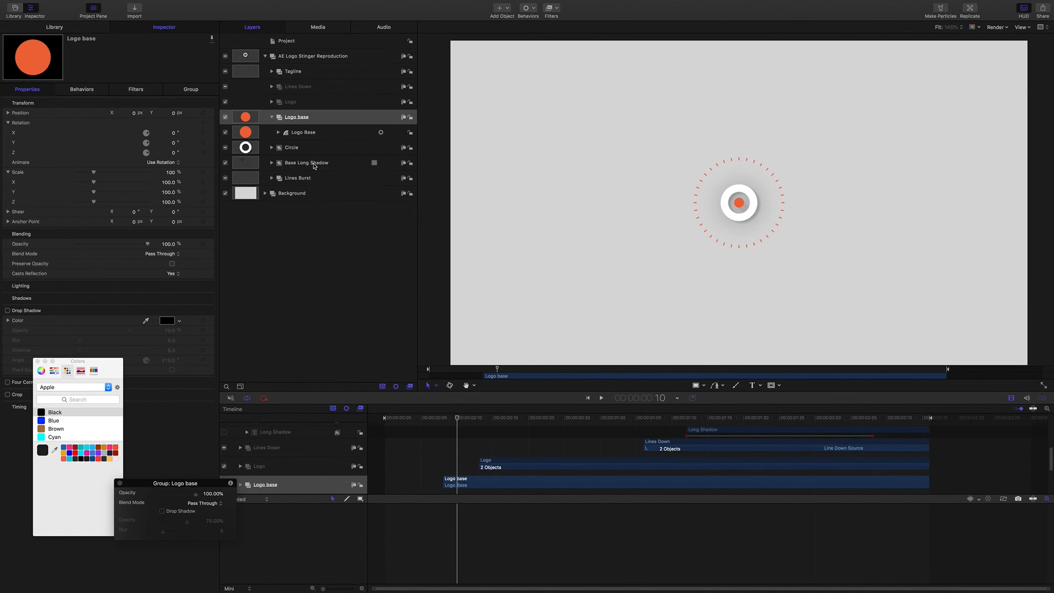
Step: Expand the Base Long Shadow group and its replicator, and scrub from frame 10 to 1:08 to examine the shadow's opacity fade
left_click(271, 163)
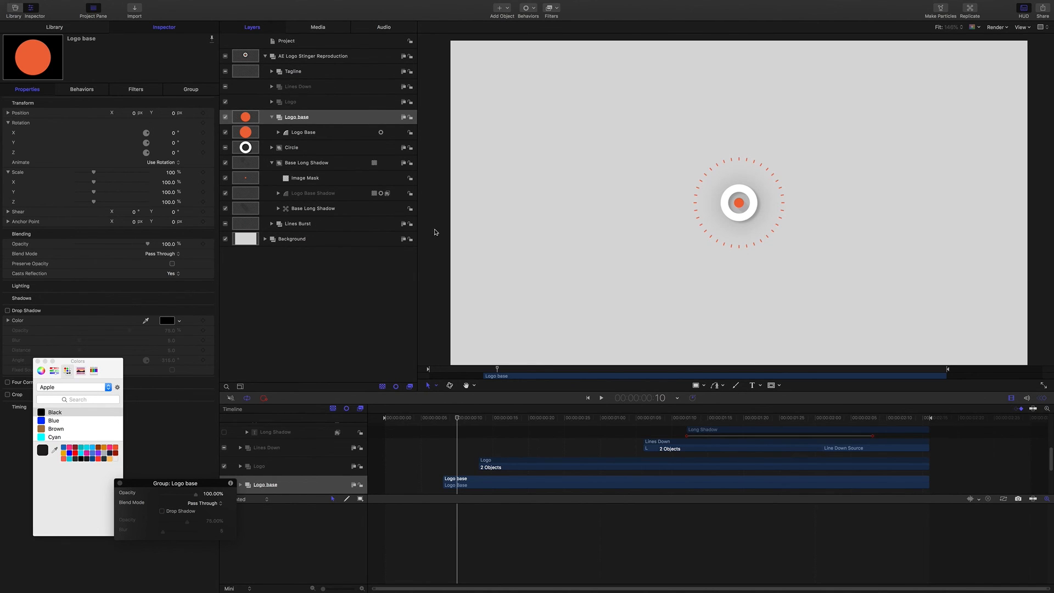
left_click(298, 209)
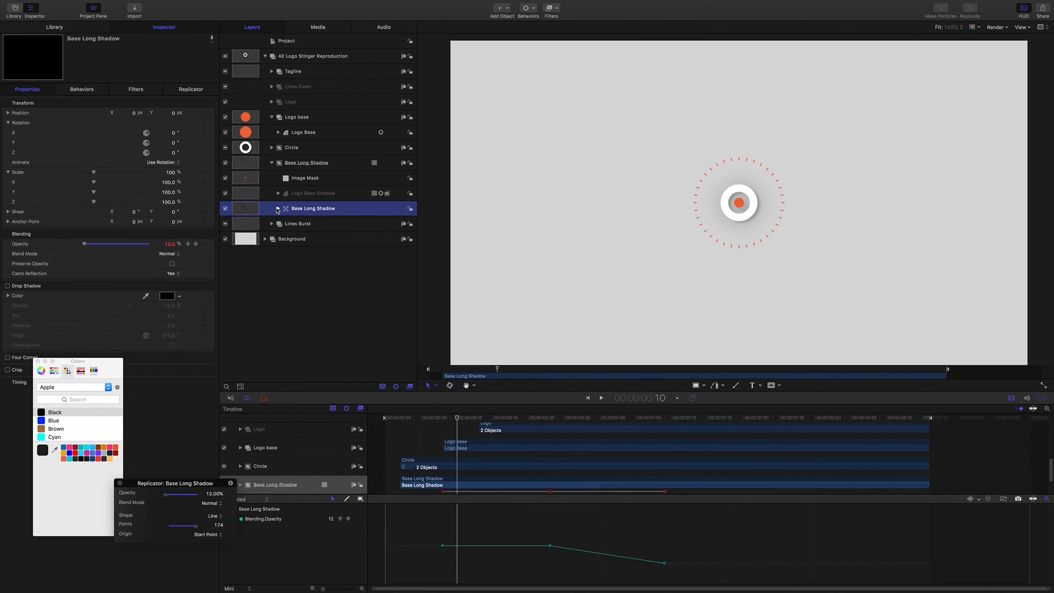
left_click(278, 209)
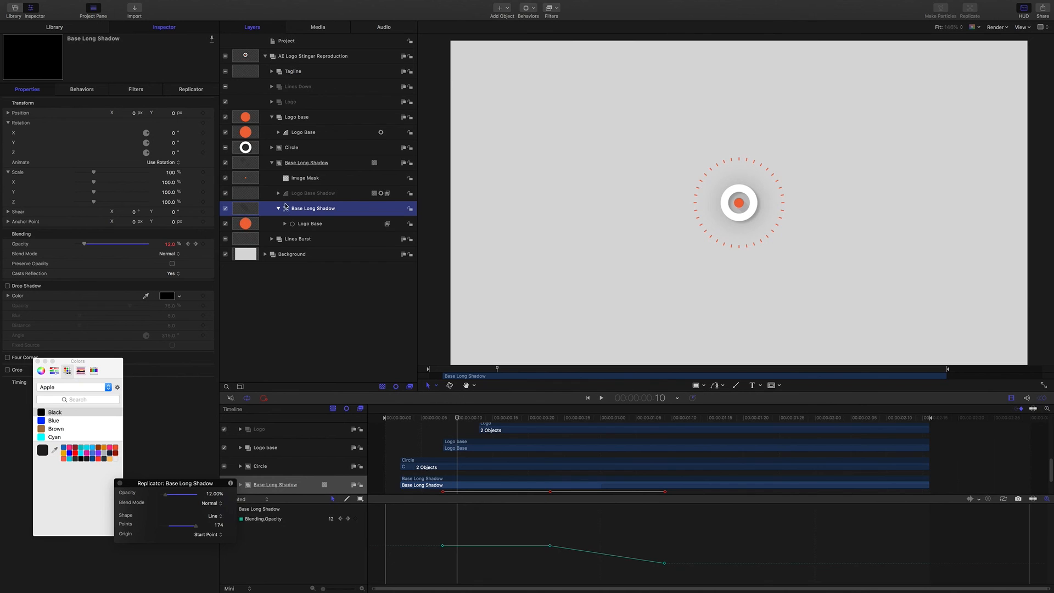
left_click_drag(461, 420, 657, 417)
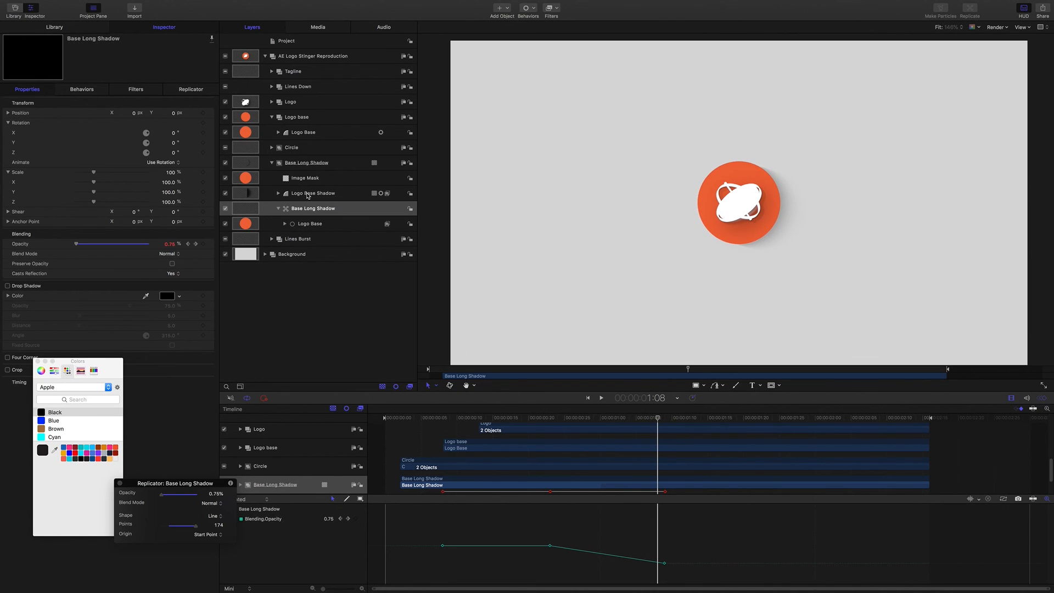
Step: Hide the Logo Base shape and examine the Logo Base Shadow's Gaussian Blur, switching its Rectangle Mask off and back on
left_click(279, 193)
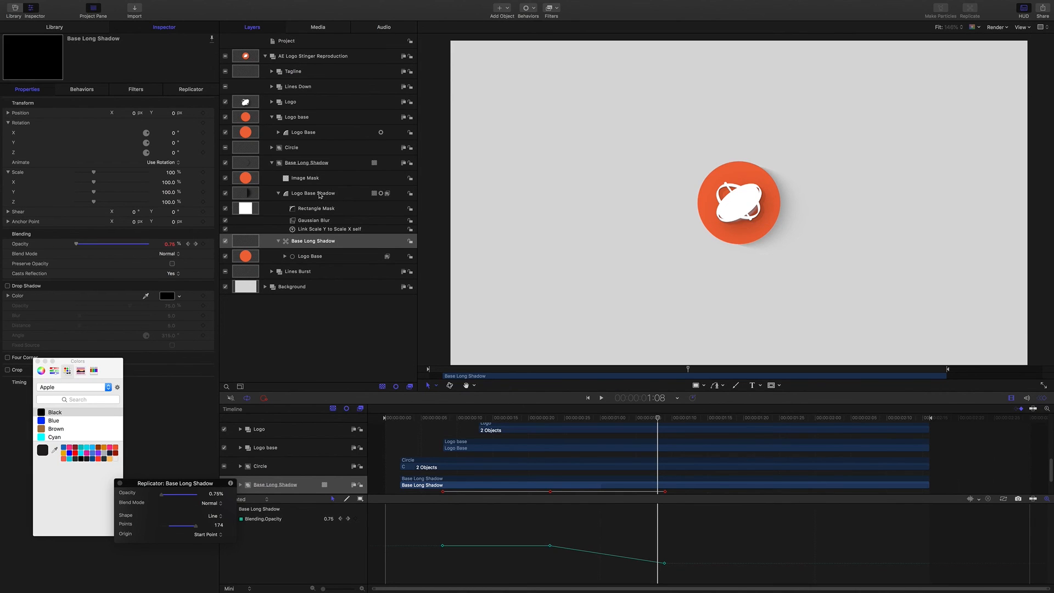
left_click(225, 133)
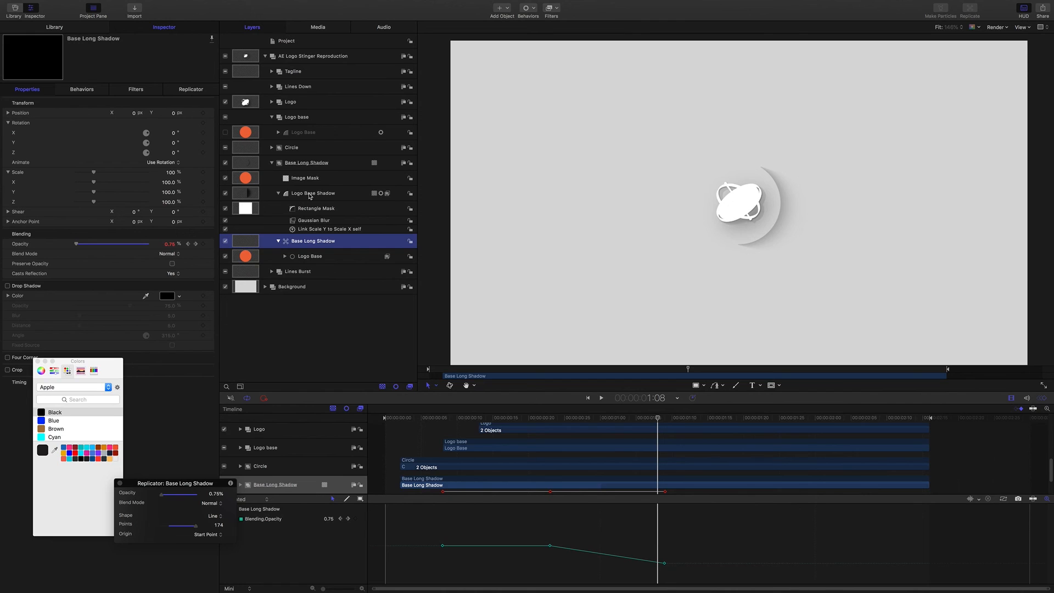
left_click(308, 221)
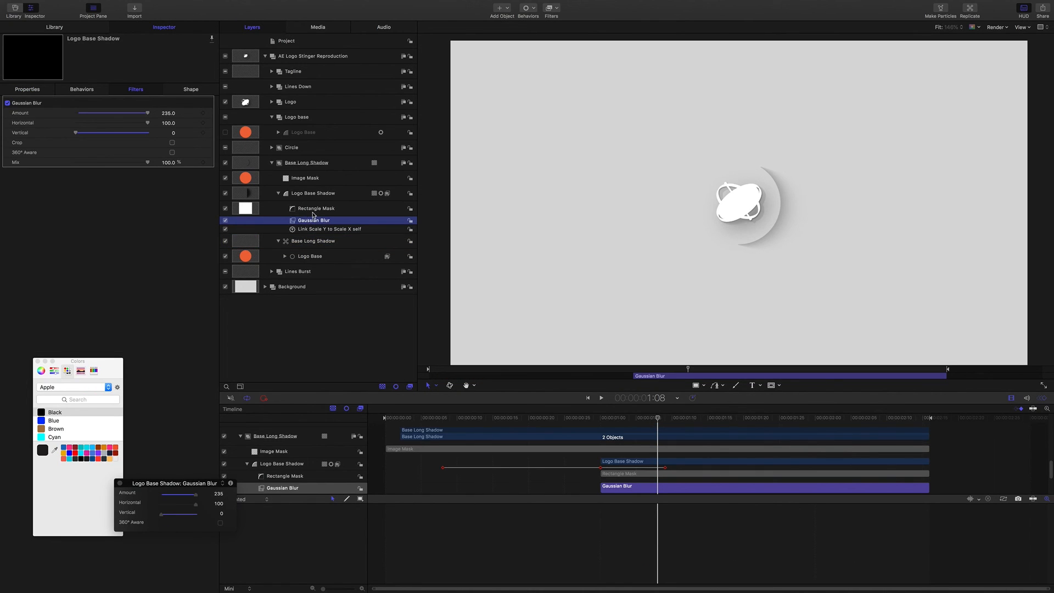
left_click(226, 208)
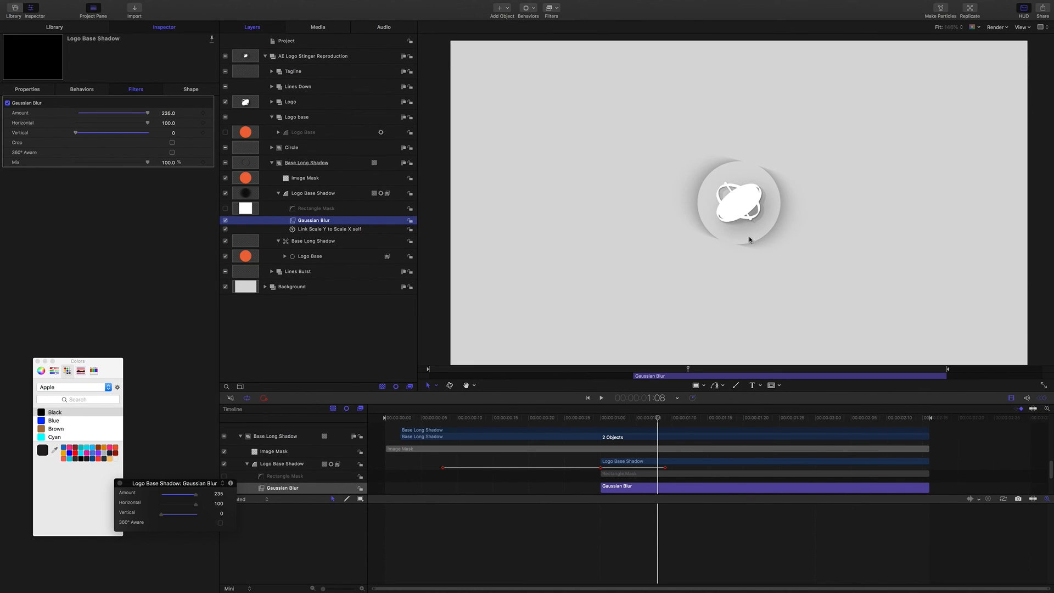
left_click(225, 209)
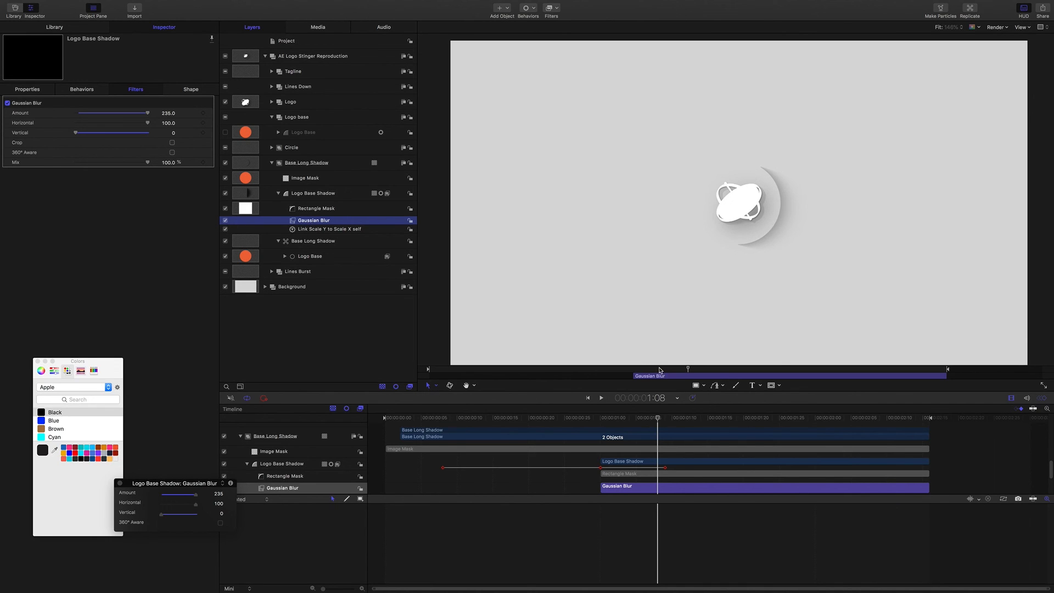
Step: Scrub from 1:06 back to frame 27 to examine the Logo Base Shadow's scale and opacity keyframes
mouse_move(657, 421)
left_mouse_down()
mouse_move(656, 407)
mouse_move(463, 398)
mouse_move(644, 406)
left_mouse_up()
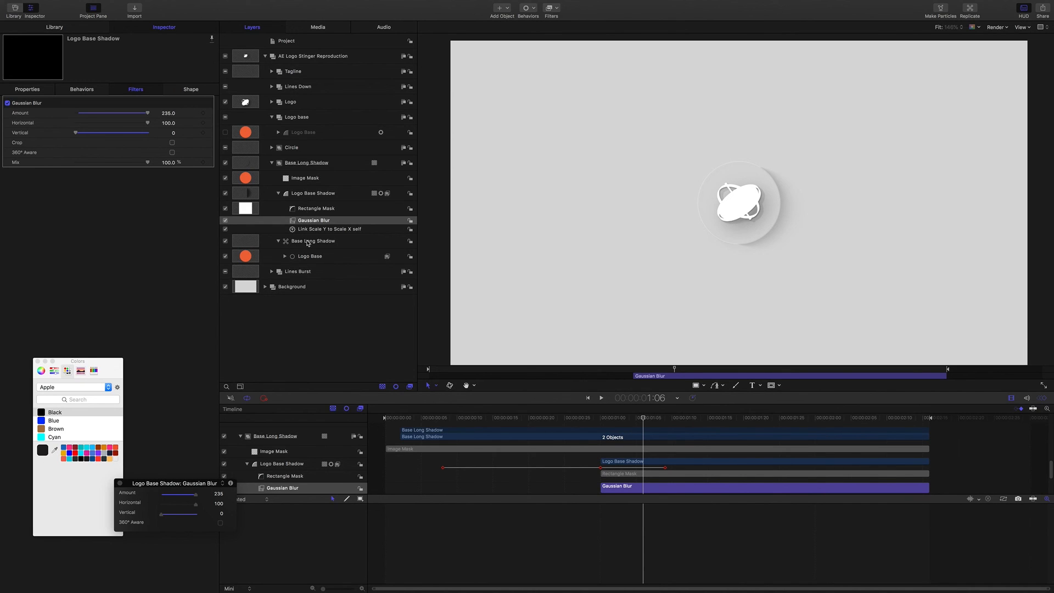
left_click(27, 89)
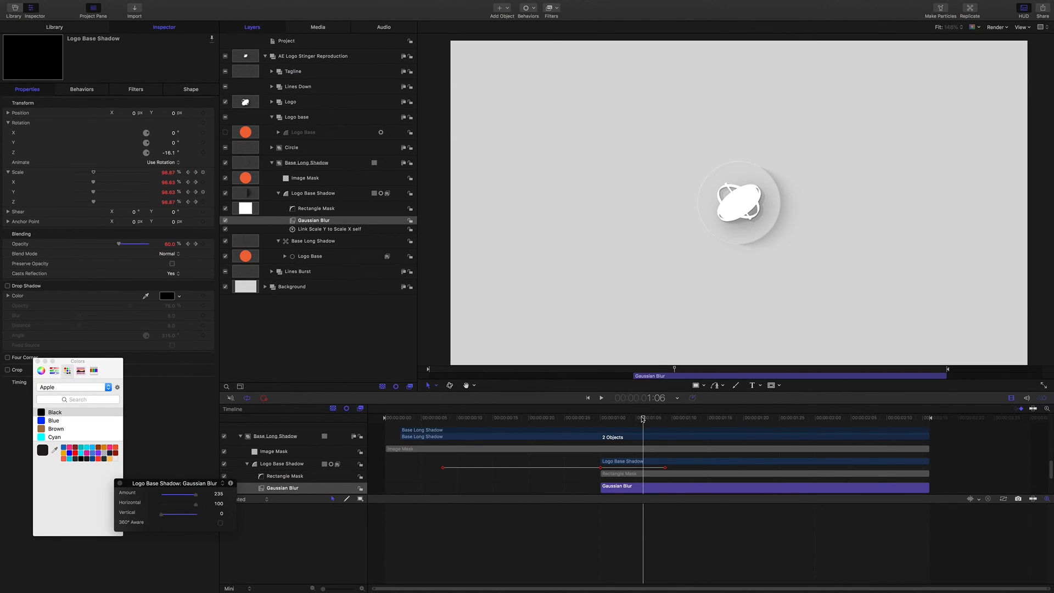
left_click_drag(642, 418, 593, 419)
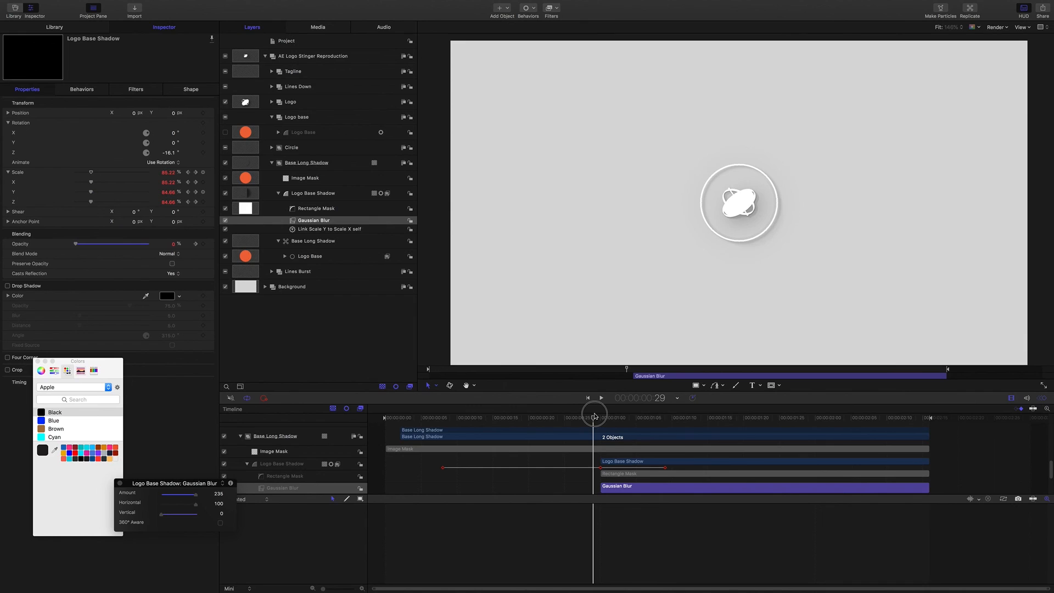
left_click(320, 209)
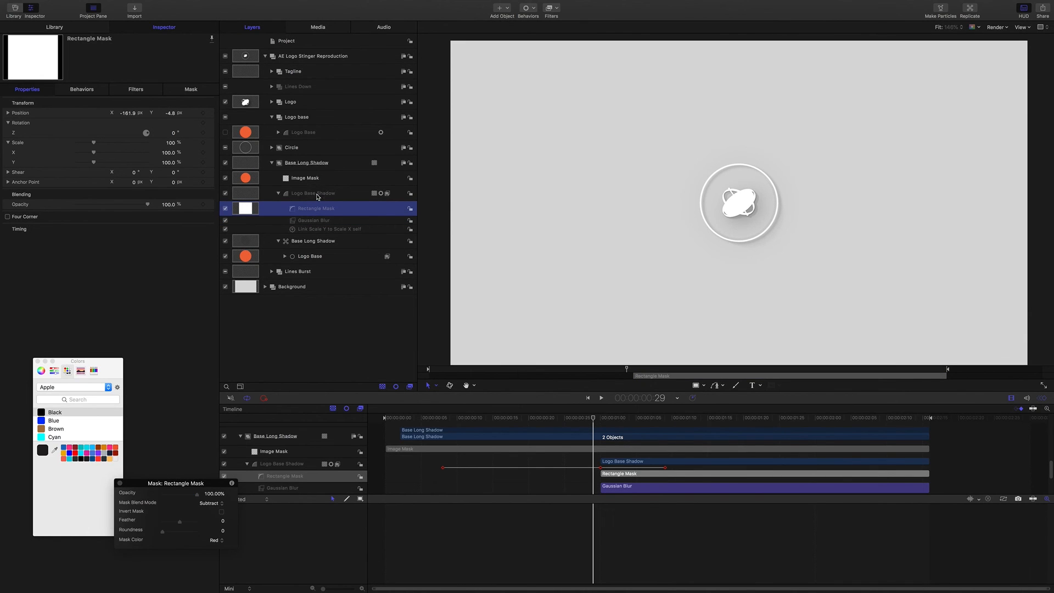
left_click(318, 196)
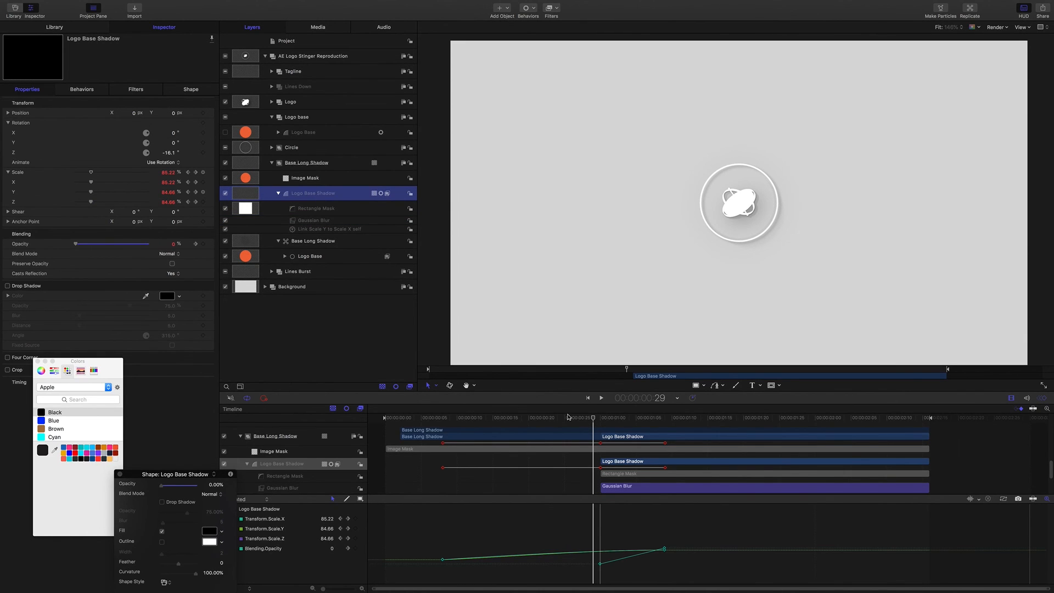
left_click_drag(599, 420, 577, 405)
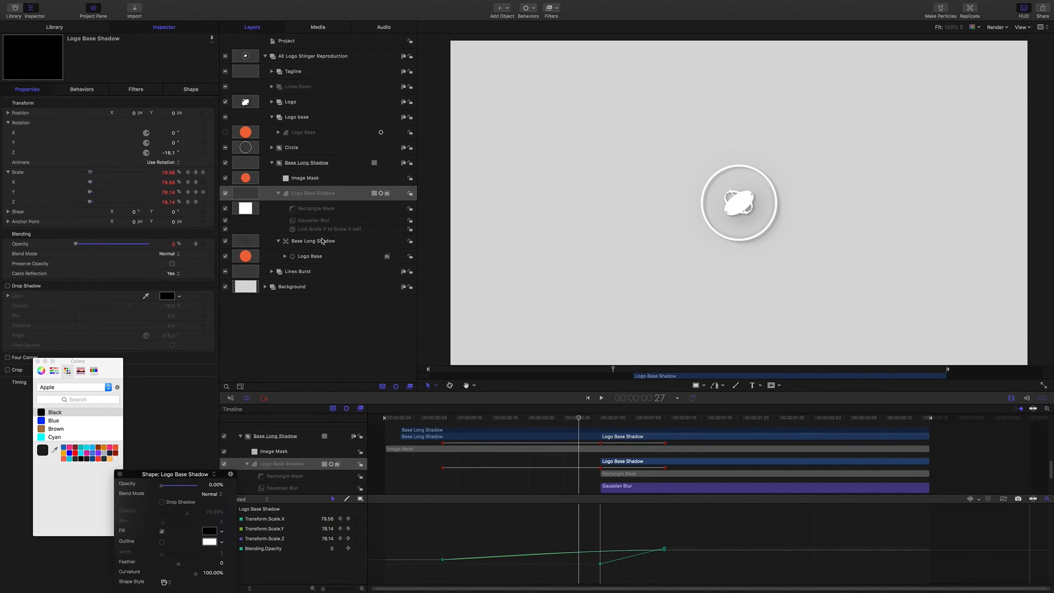
Step: Collapse the Base Long Shadow group and inspect the Circle shape's mask, link behavior, scale keyframes and drop shadow
left_click(271, 163)
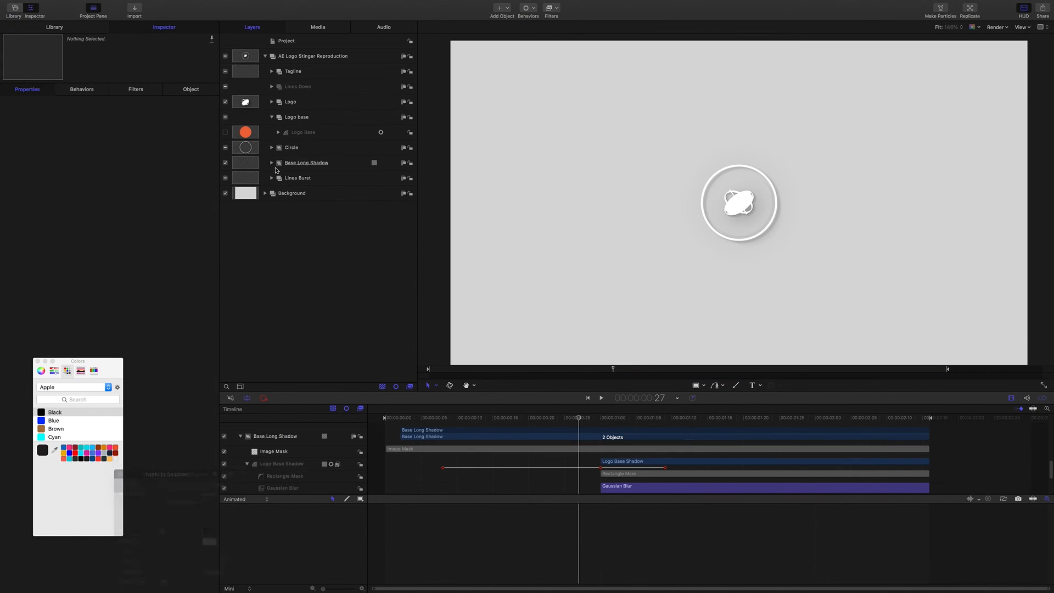
left_click(271, 148)
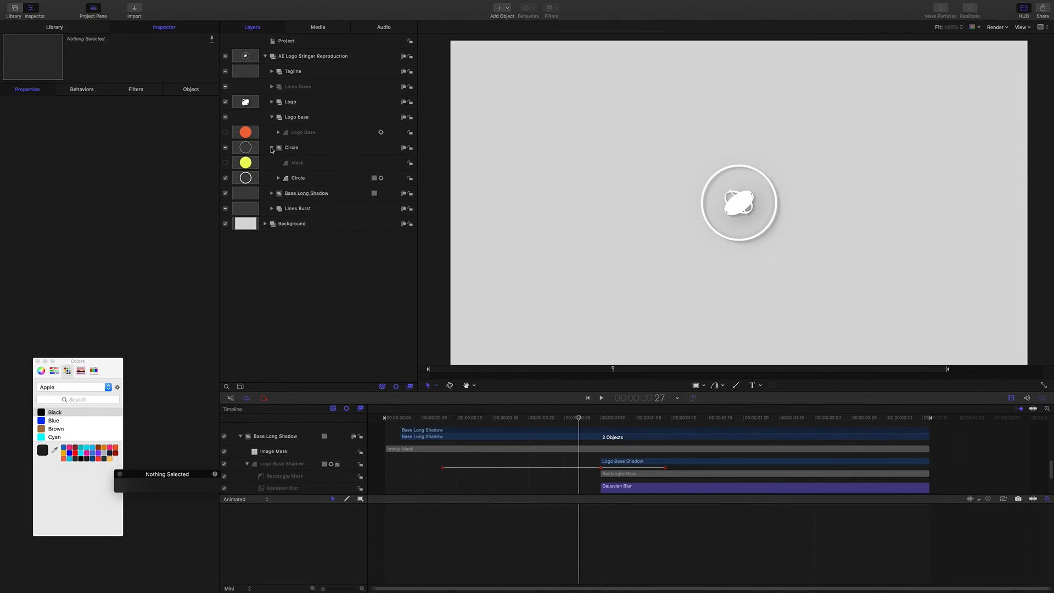
left_click(278, 178)
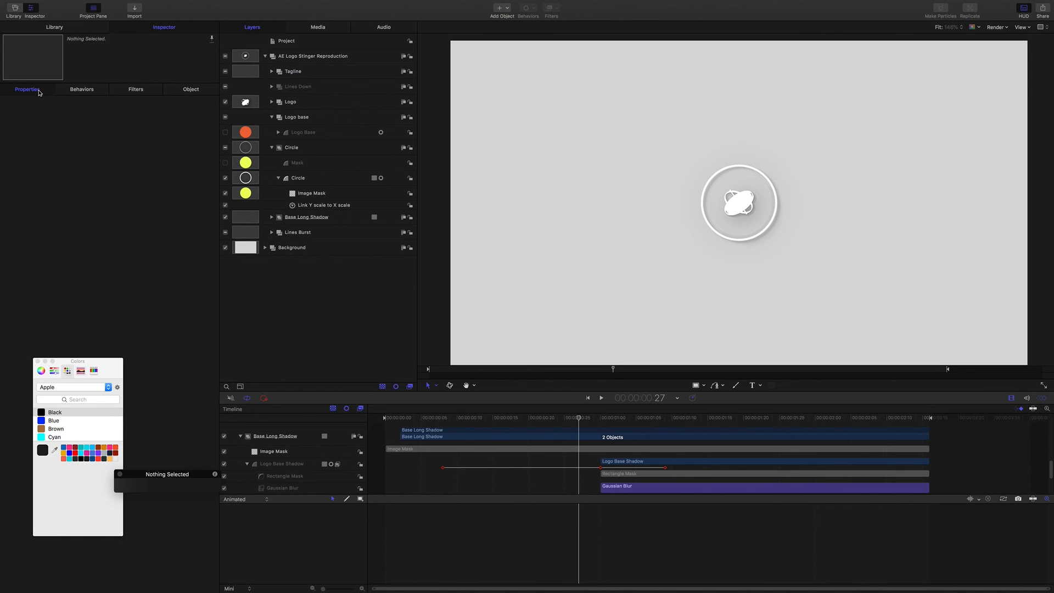
left_click(298, 178)
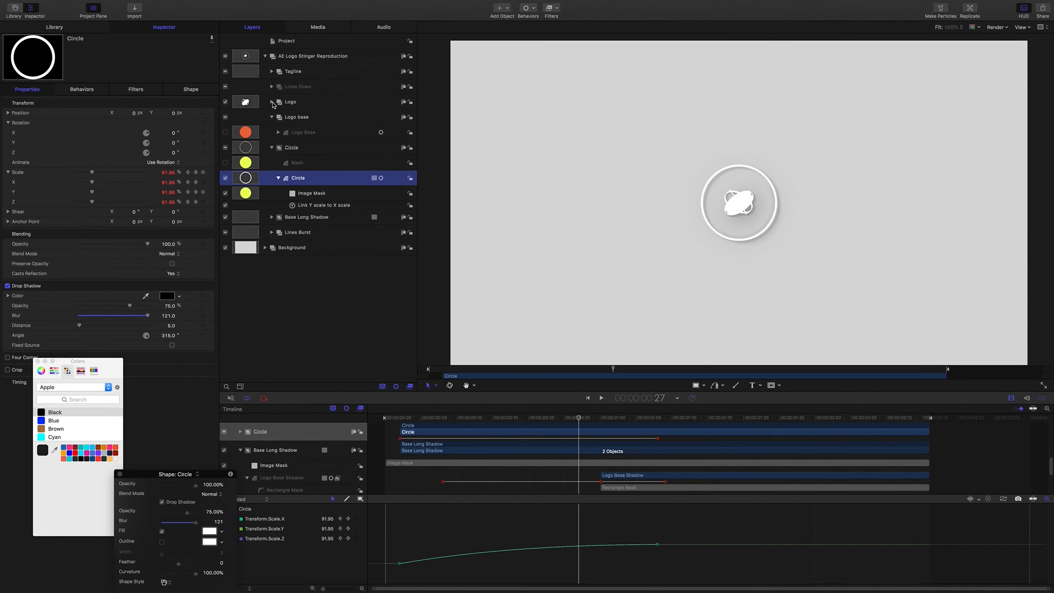
Step: Make the Logo Base shape visible again at frame 28 and expand the white Apple Motion Logo layer in the Logo group
left_click(272, 102)
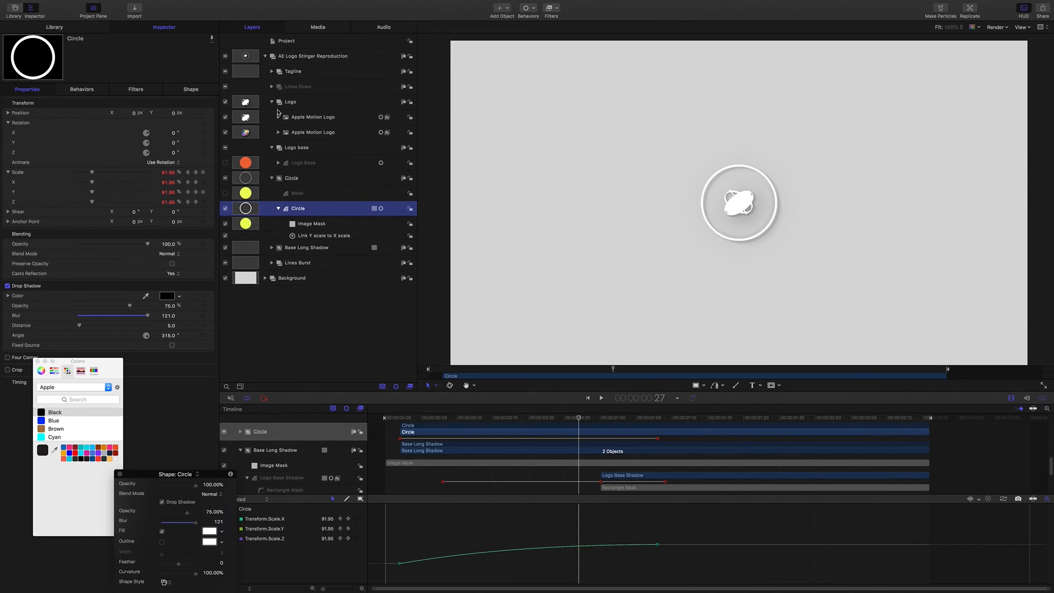
left_click_drag(562, 419, 585, 409)
left_click(225, 162)
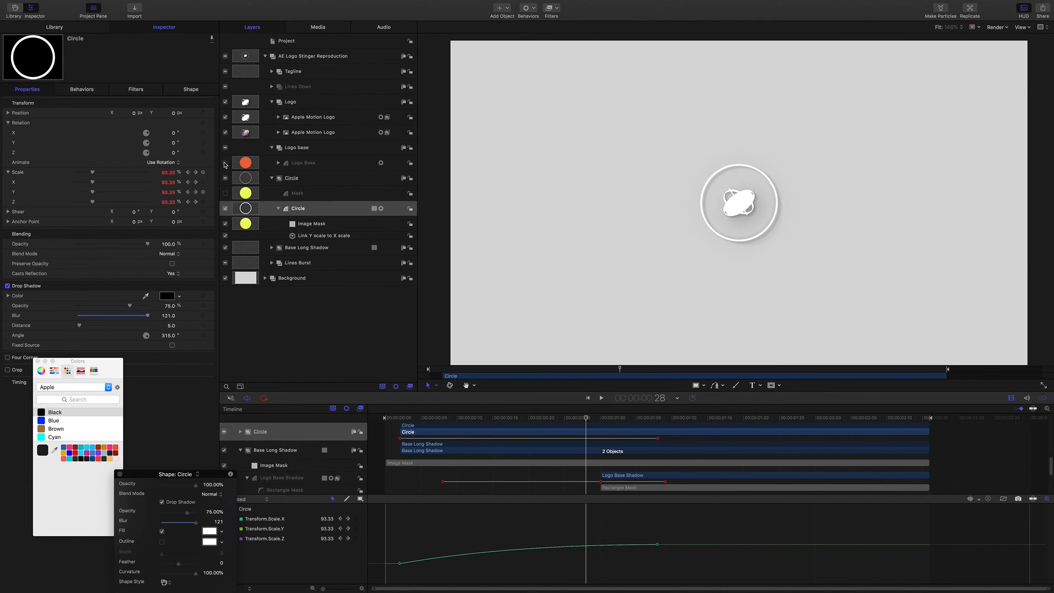
left_click(309, 117)
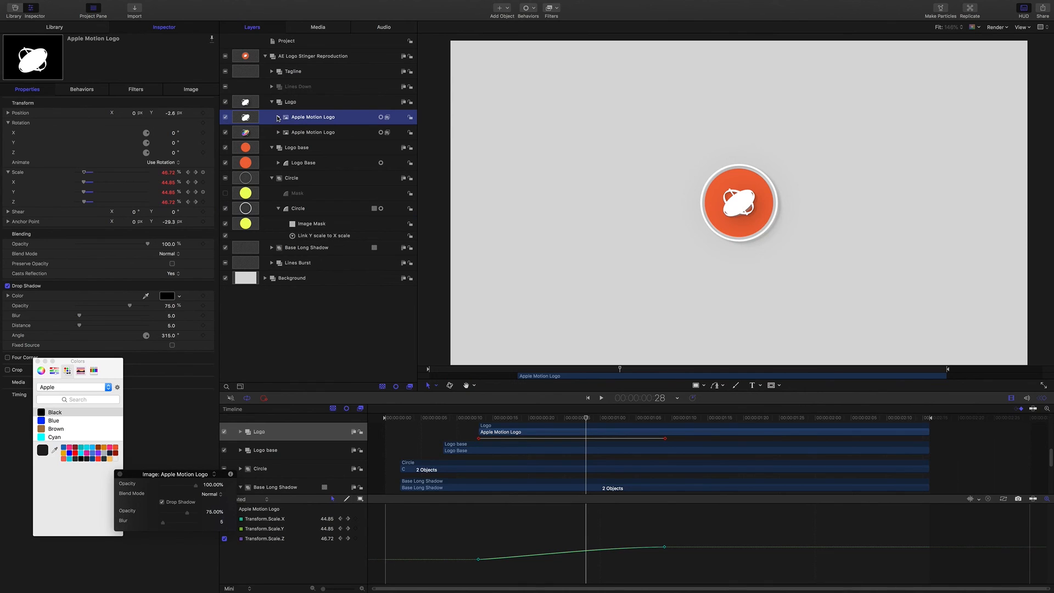
left_click(278, 117)
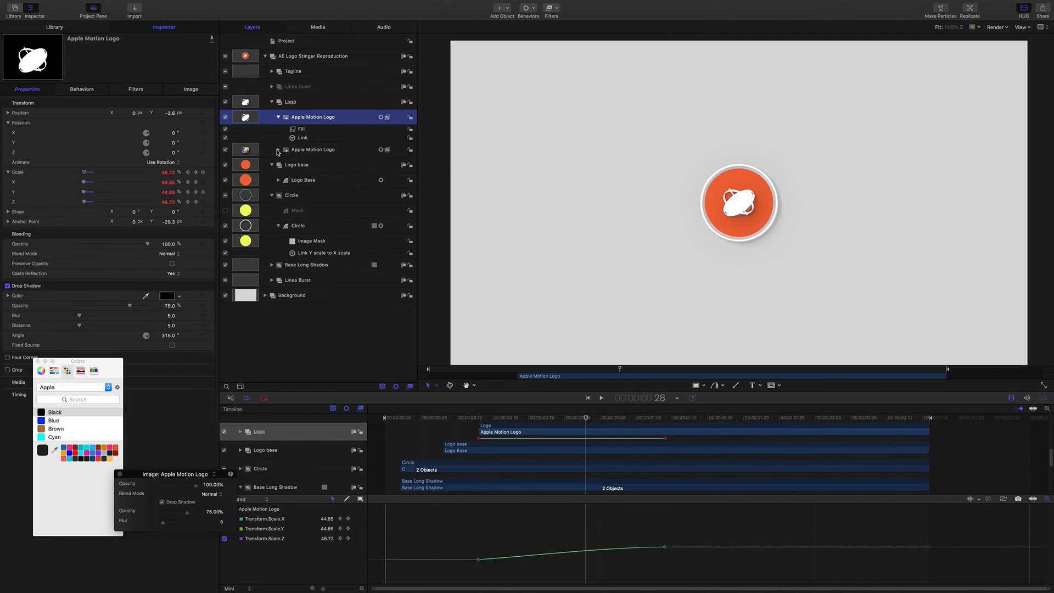
Step: Hide the white Apple Motion Logo layer and inspect the Extrude filter on the colored logo beneath it
left_click(226, 118)
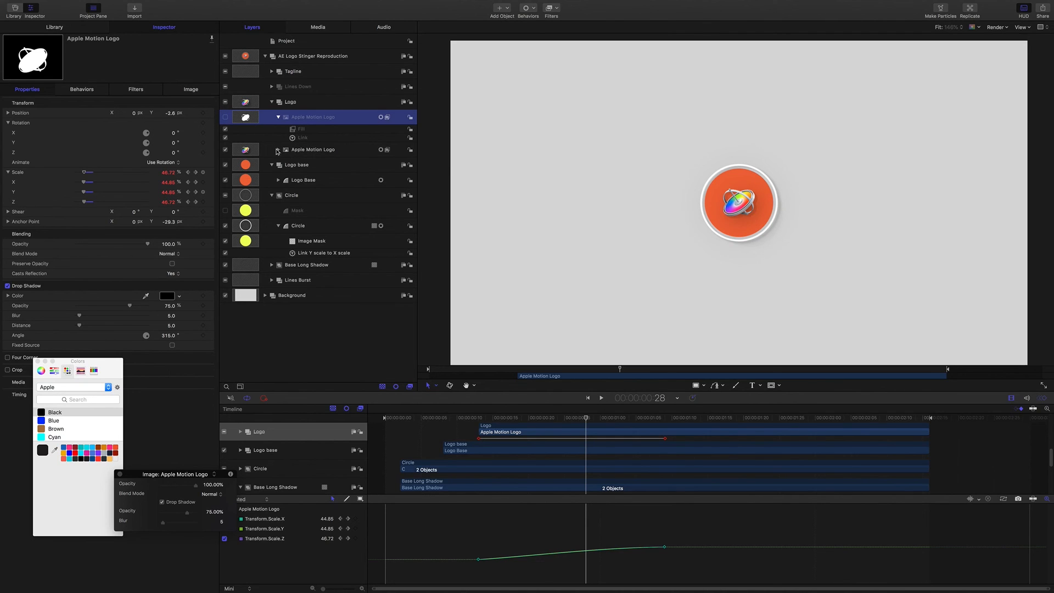
left_click(278, 150)
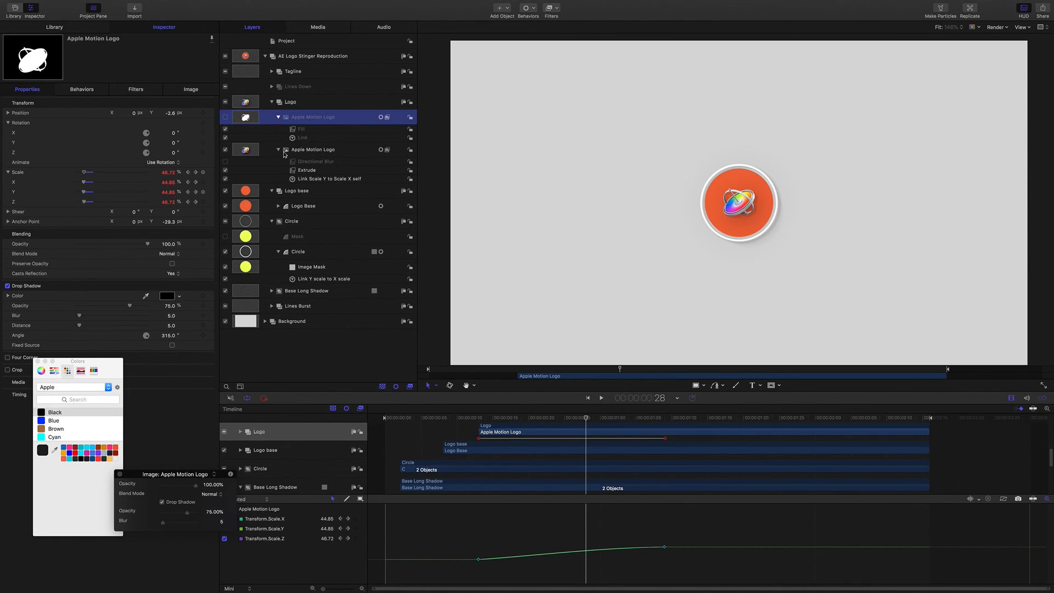
left_click(311, 172)
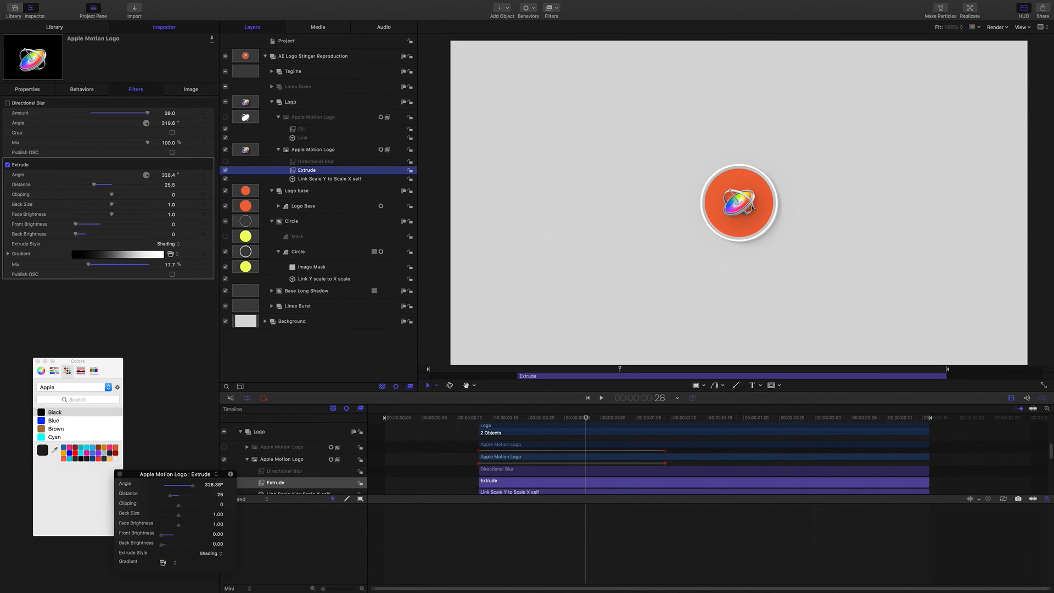
Step: Collapse the colored logo layer and the Logo, Circle and Logo base groups, with the playhead at frame 26
left_click(279, 151)
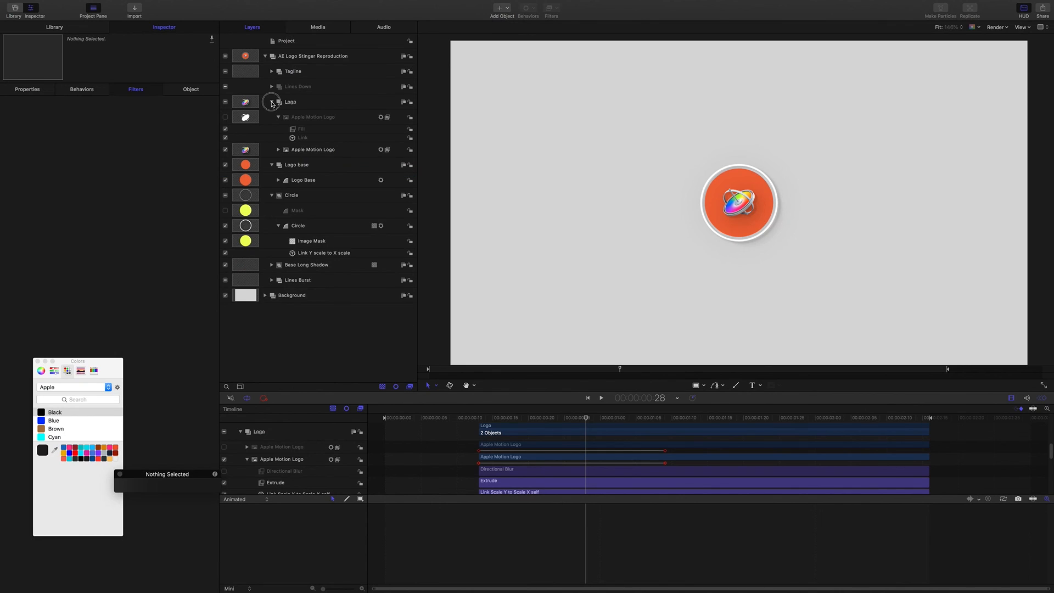
left_click(271, 103)
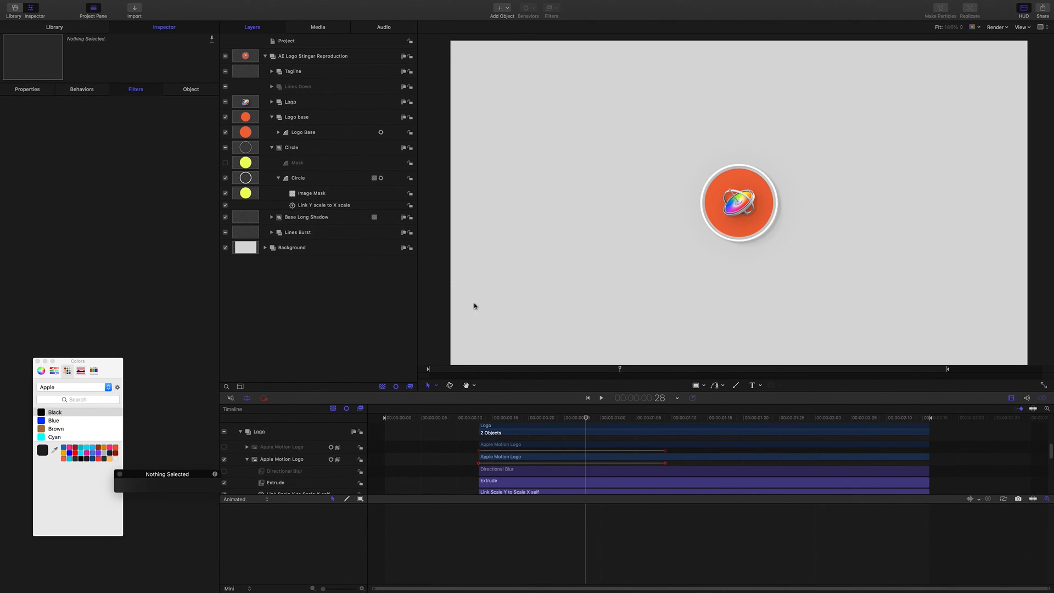
mouse_move(586, 419)
left_mouse_down()
mouse_move(632, 422)
mouse_move(572, 418)
left_mouse_up()
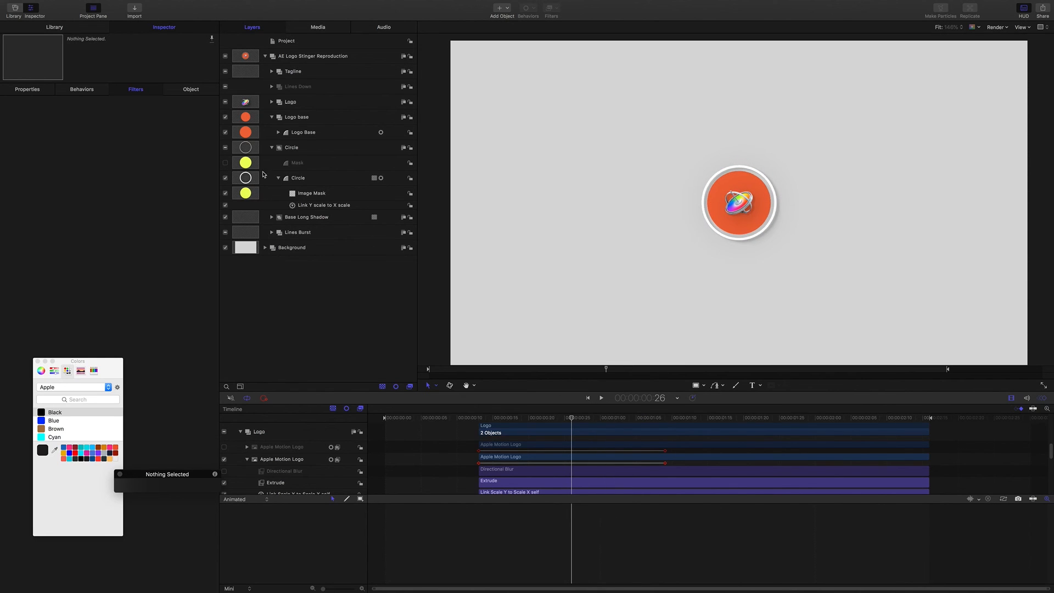
left_click(272, 148)
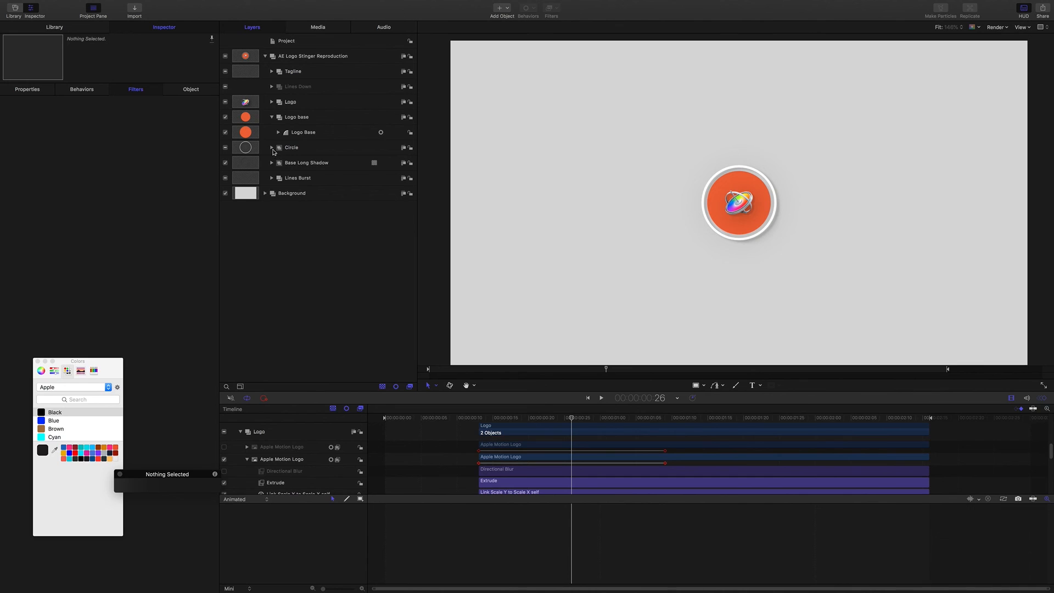
left_click(271, 117)
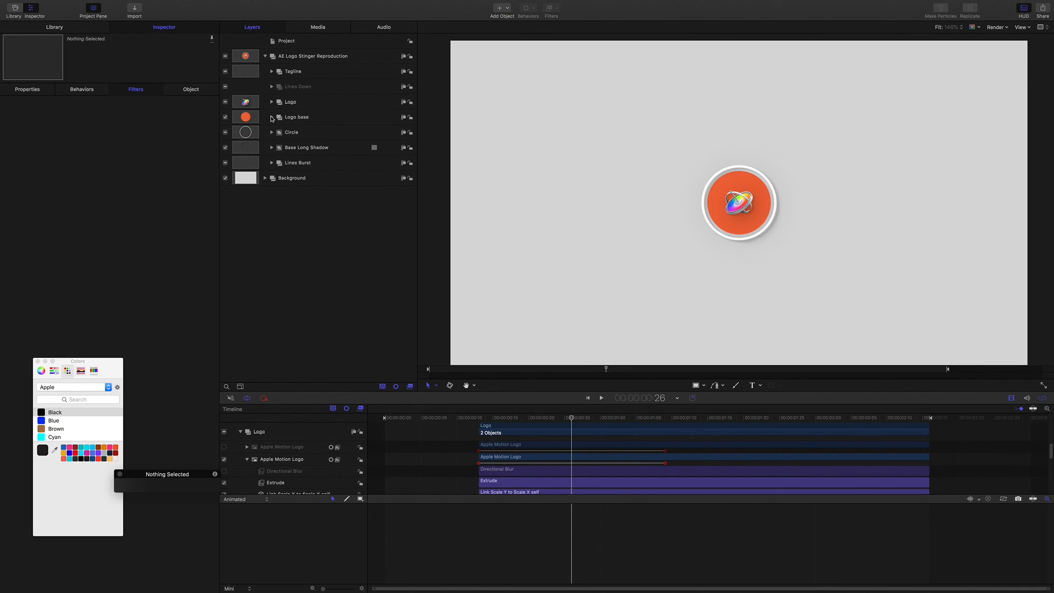
Step: Turn the white Apple Motion Logo layer back on and play the stinger from the first frame
left_click(272, 102)
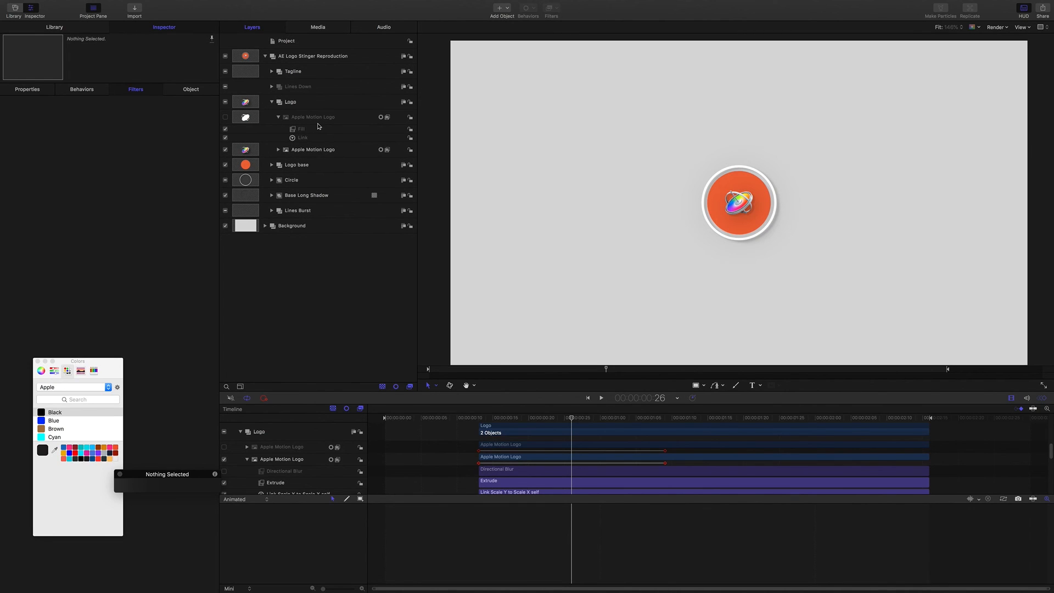
left_click(225, 117)
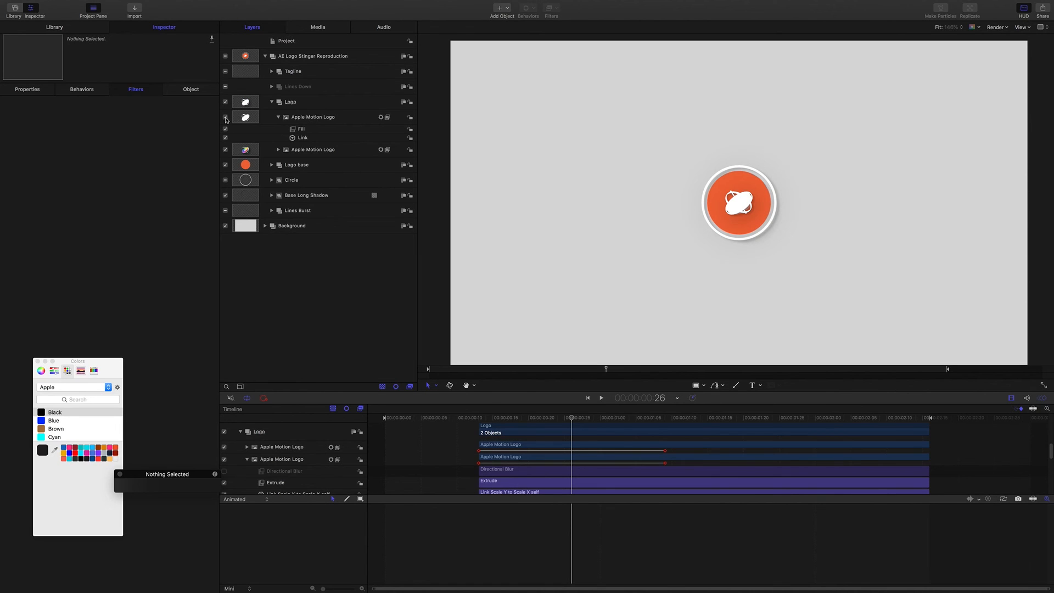
left_click_drag(572, 418, 333, 345)
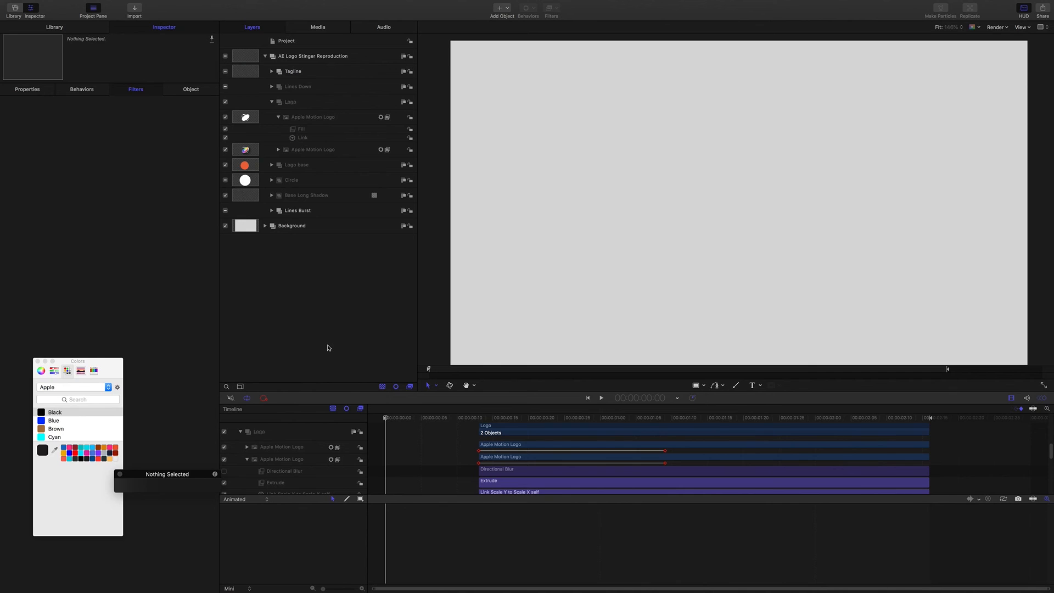
key("space")
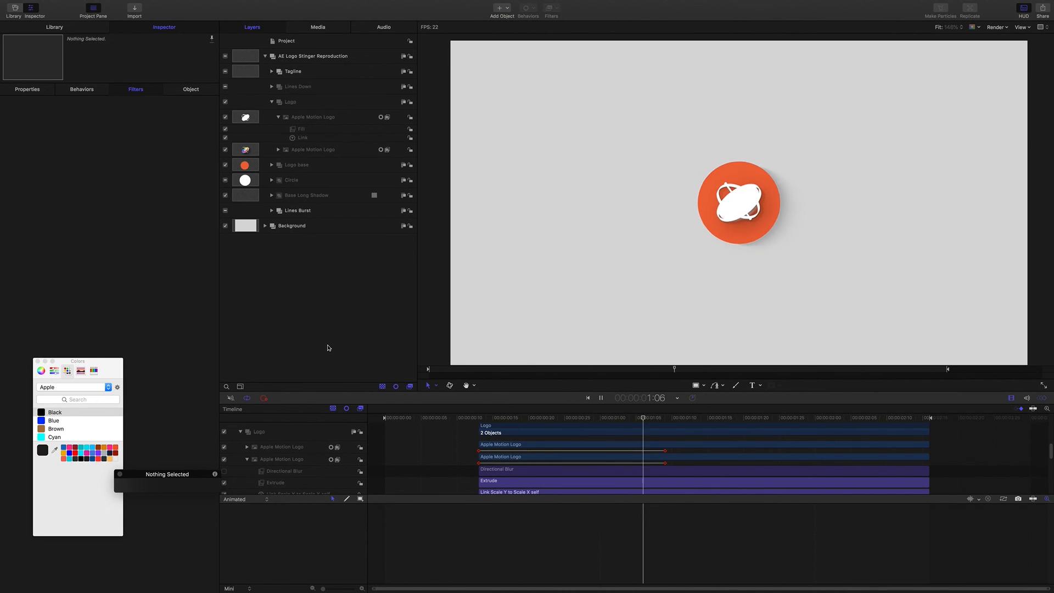